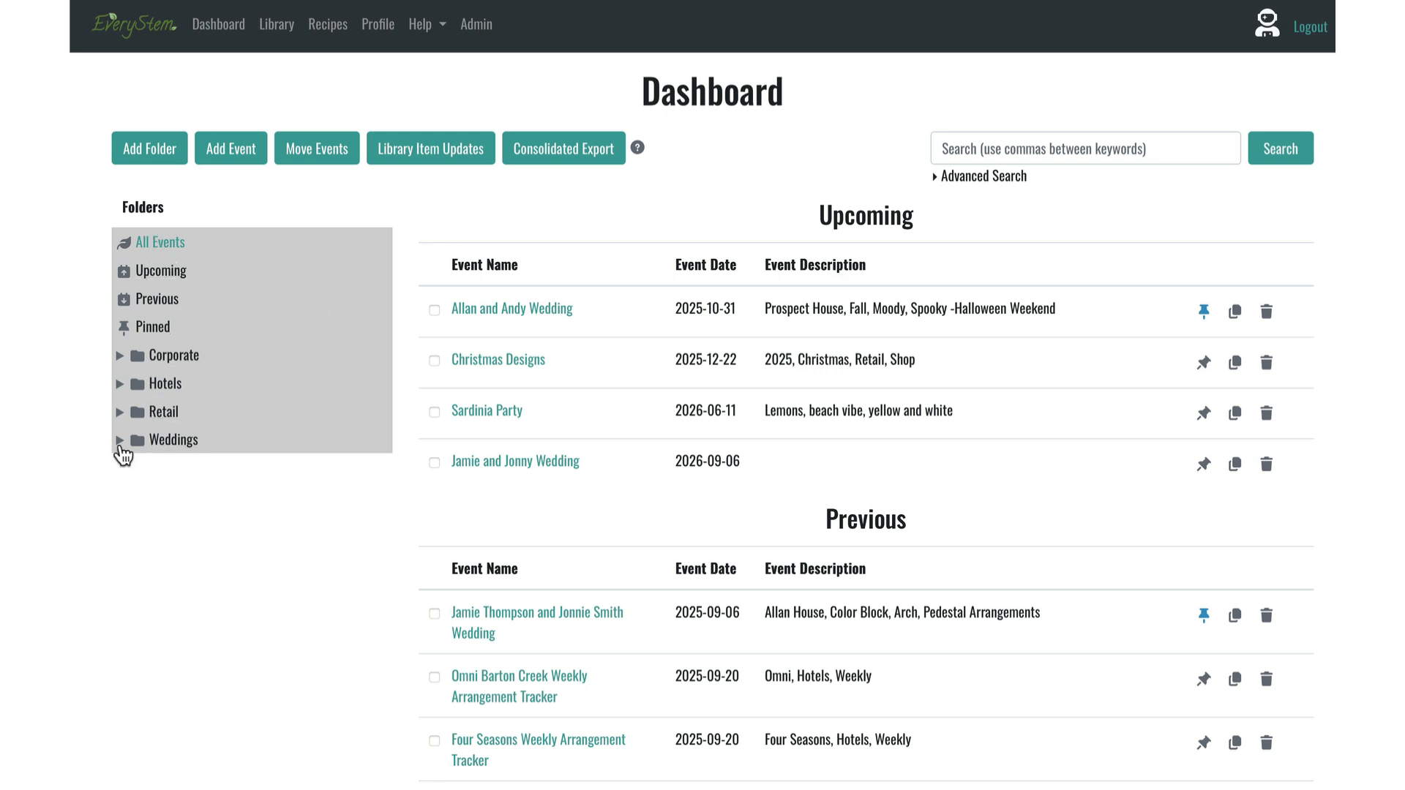
Open the Venue Templates subfolder inside the Weddings folder.
{"action": "left_click", "coordinate": [120, 442]}
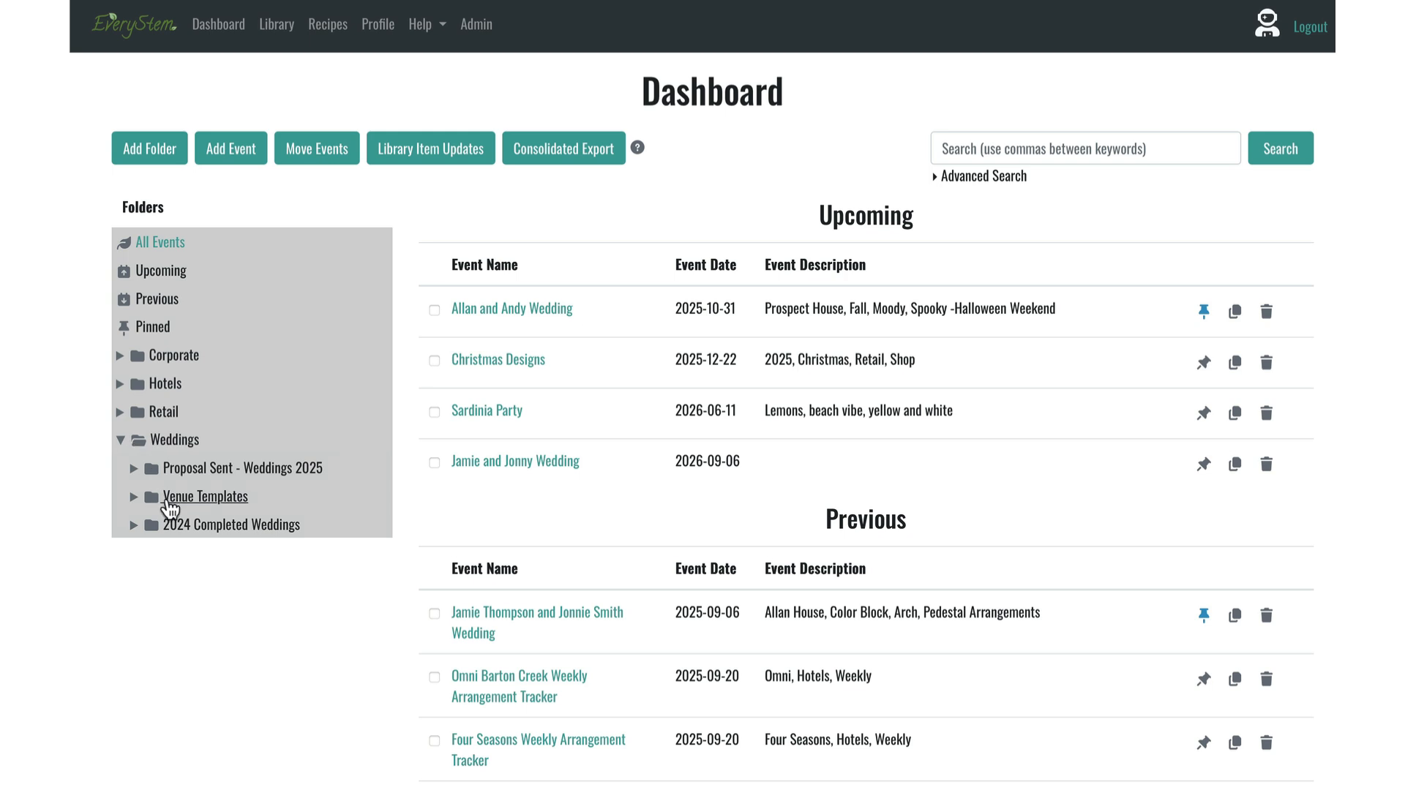
{"action": "left_click", "coordinate": [133, 498]}
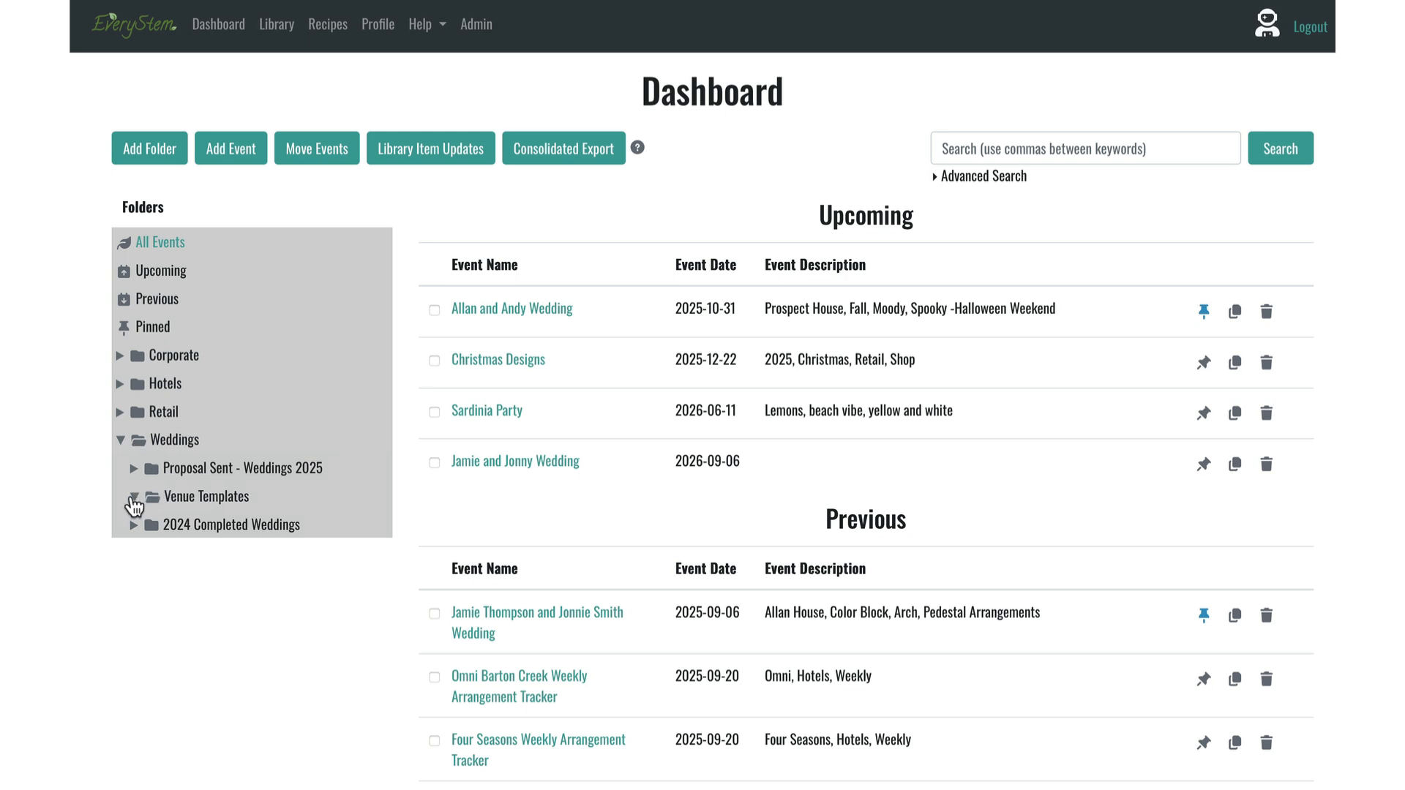
{"action": "left_click", "coordinate": [166, 498]}
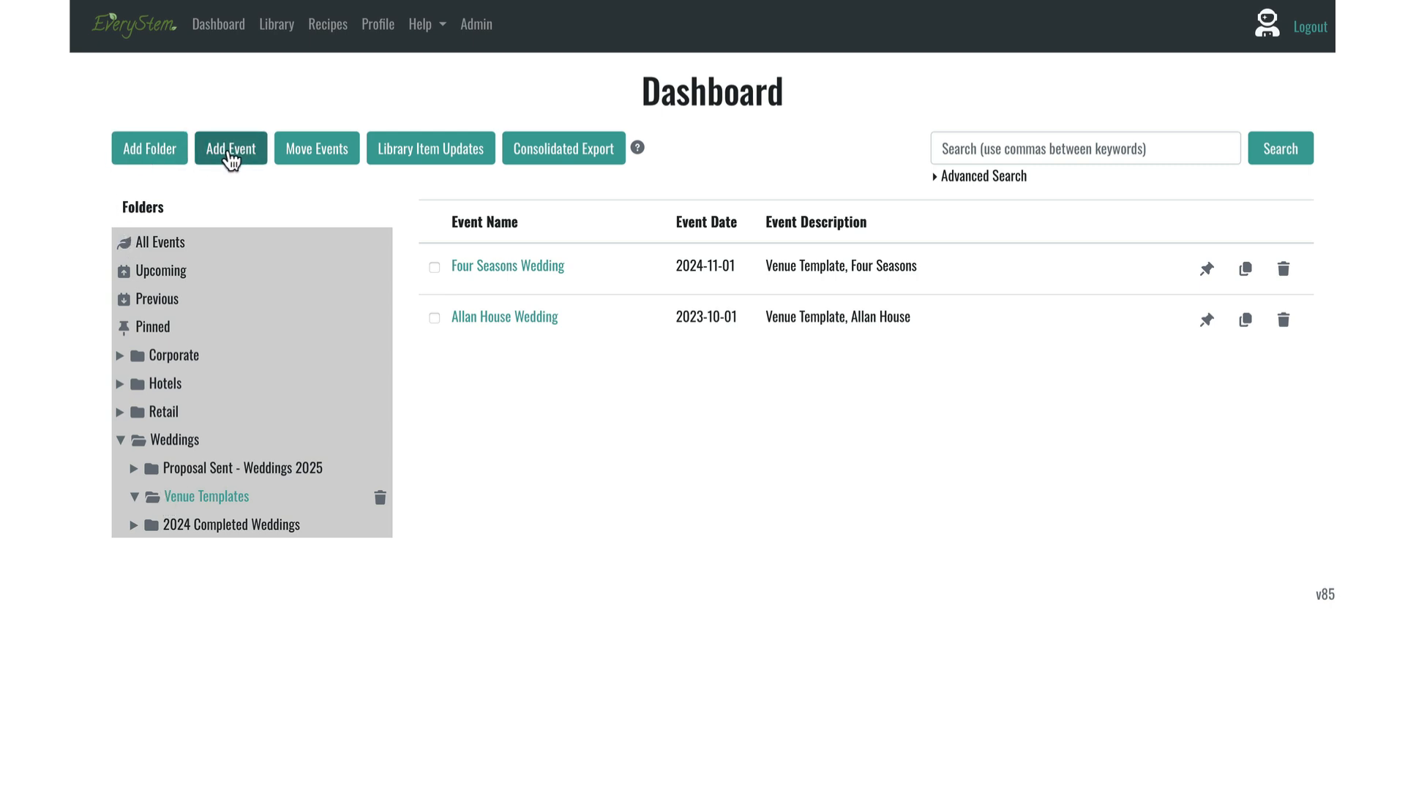
Start a new event named "Wildflower Center Wedding" with the description "Venue Template".
{"action": "left_click", "coordinate": [231, 155]}
{"action": "left_click", "coordinate": [543, 298]}
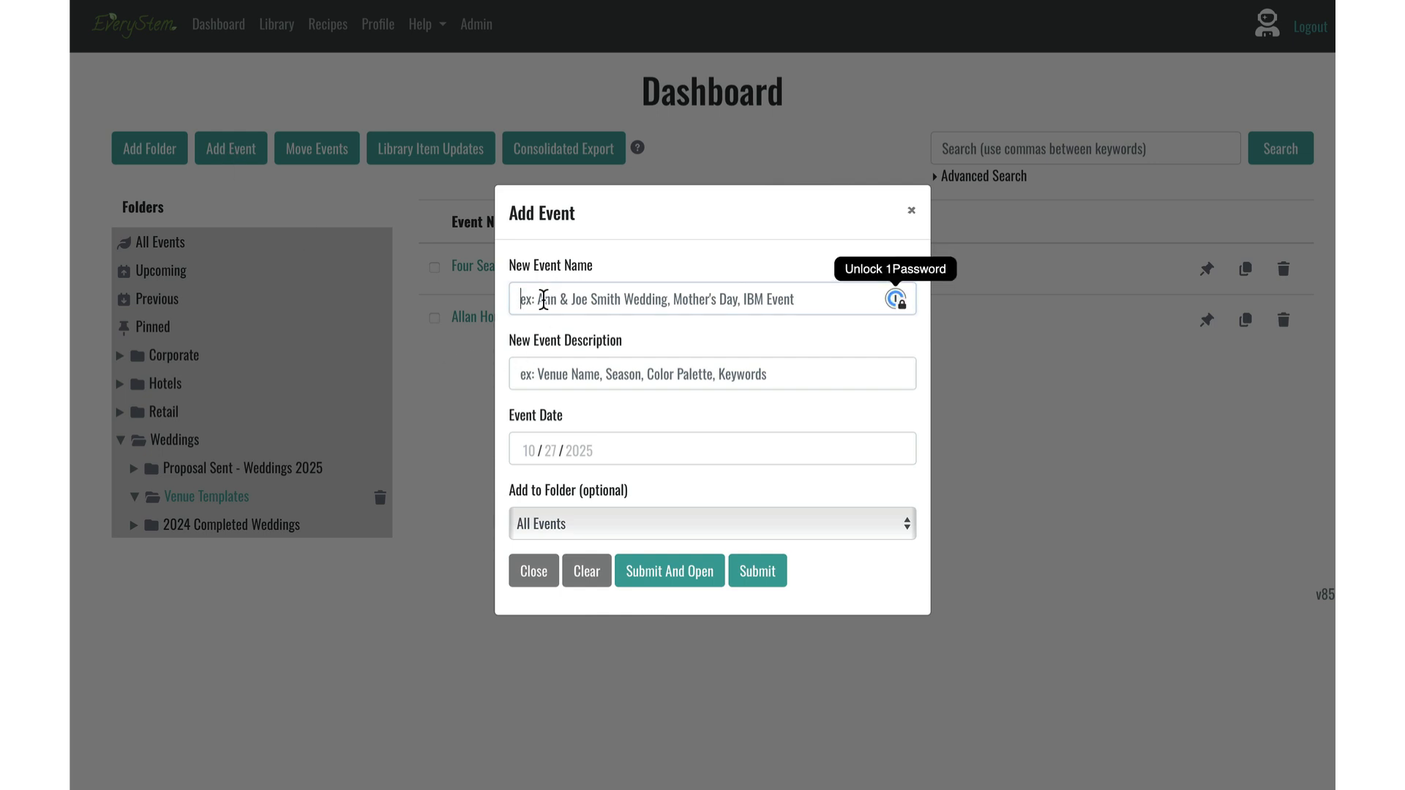
{"action": "type", "text": "Wi"}
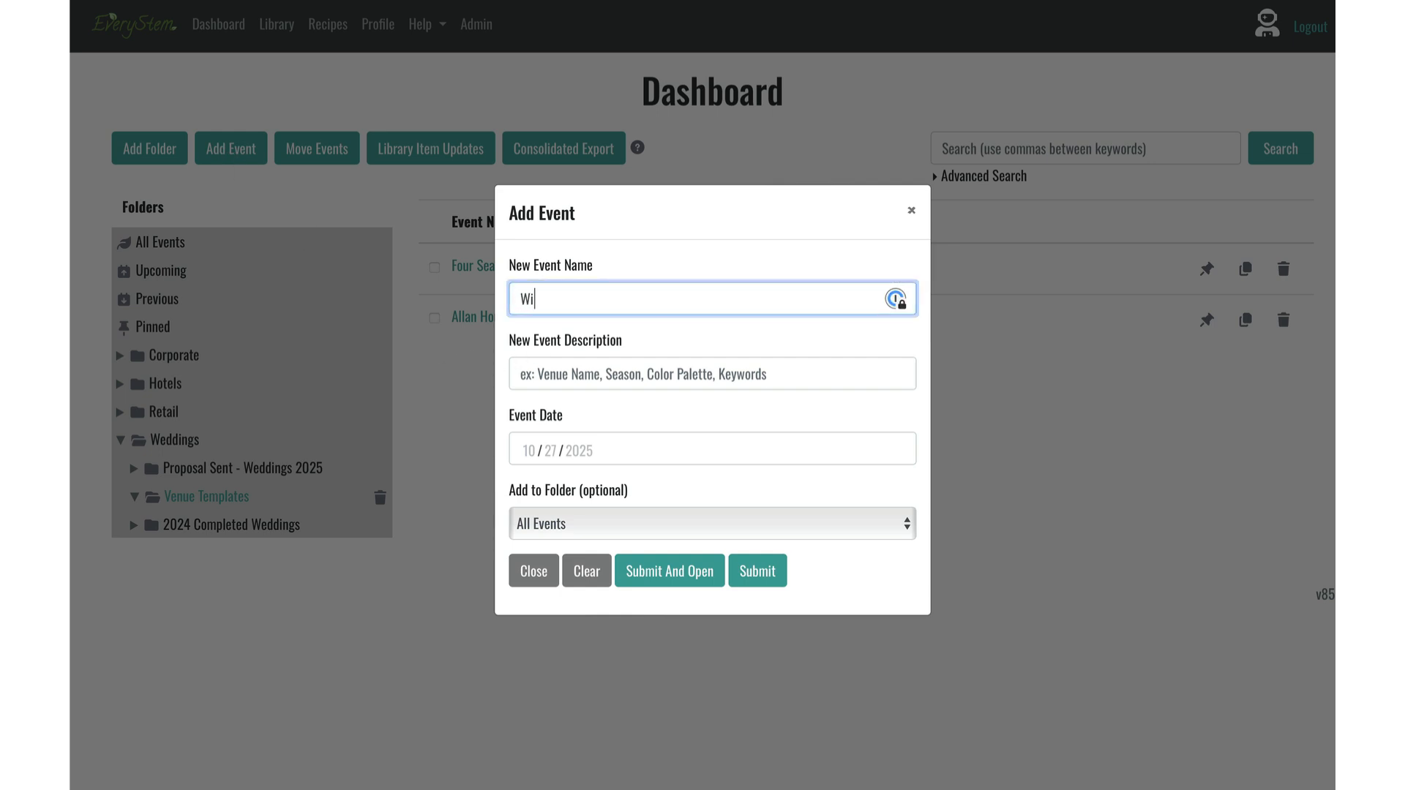
{"action": "type", "text": "ldflower Center Wedding"}
{"action": "left_click", "coordinate": [554, 379]}
{"action": "type", "text": "V"}
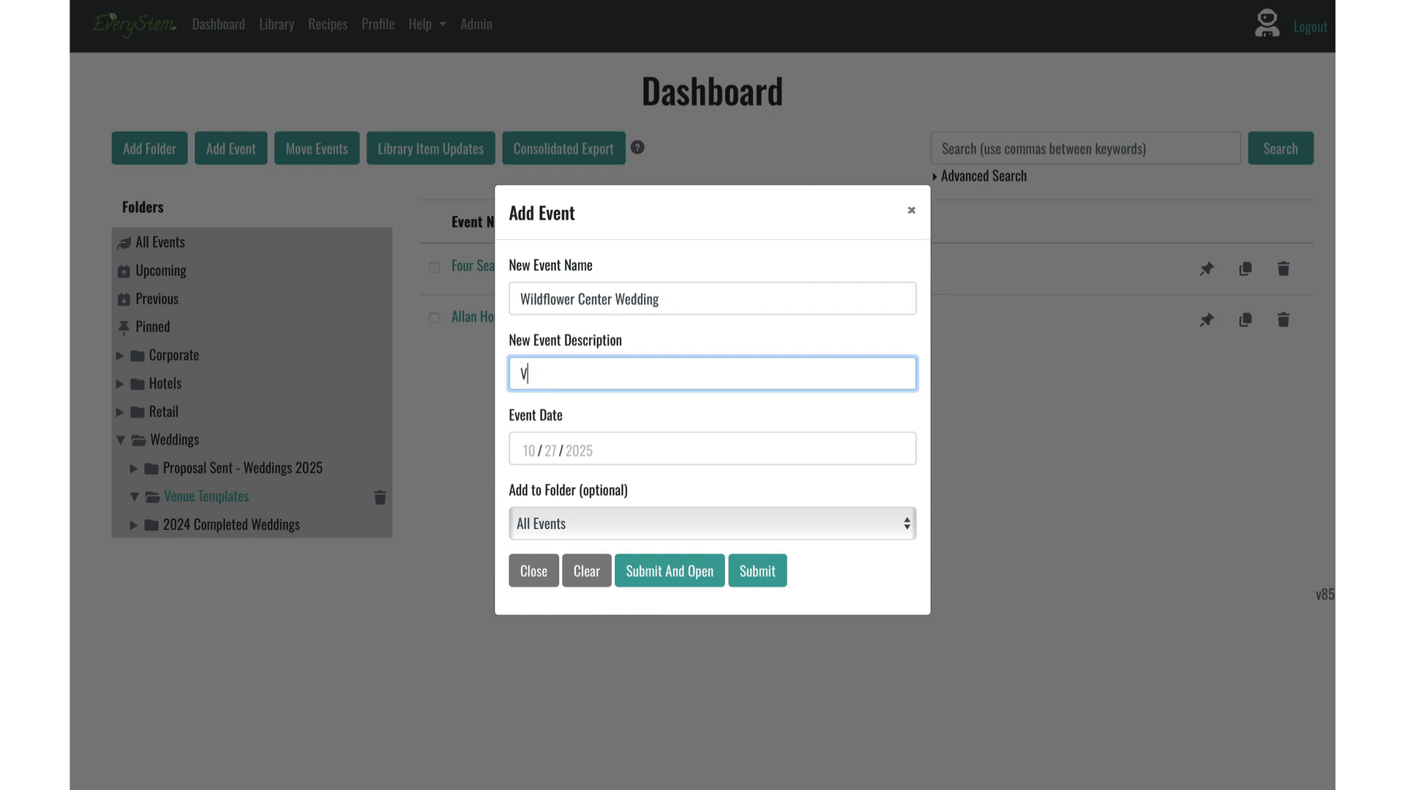
{"action": "type", "text": "enue Template"}
{"action": "left_click", "coordinate": [675, 303]}
{"action": "left_click", "coordinate": [621, 376]}
Date the event 10/01/2025, assign it to the Weddings | Venue Templates folder, and submit and open it.
{"action": "left_click", "coordinate": [578, 450]}
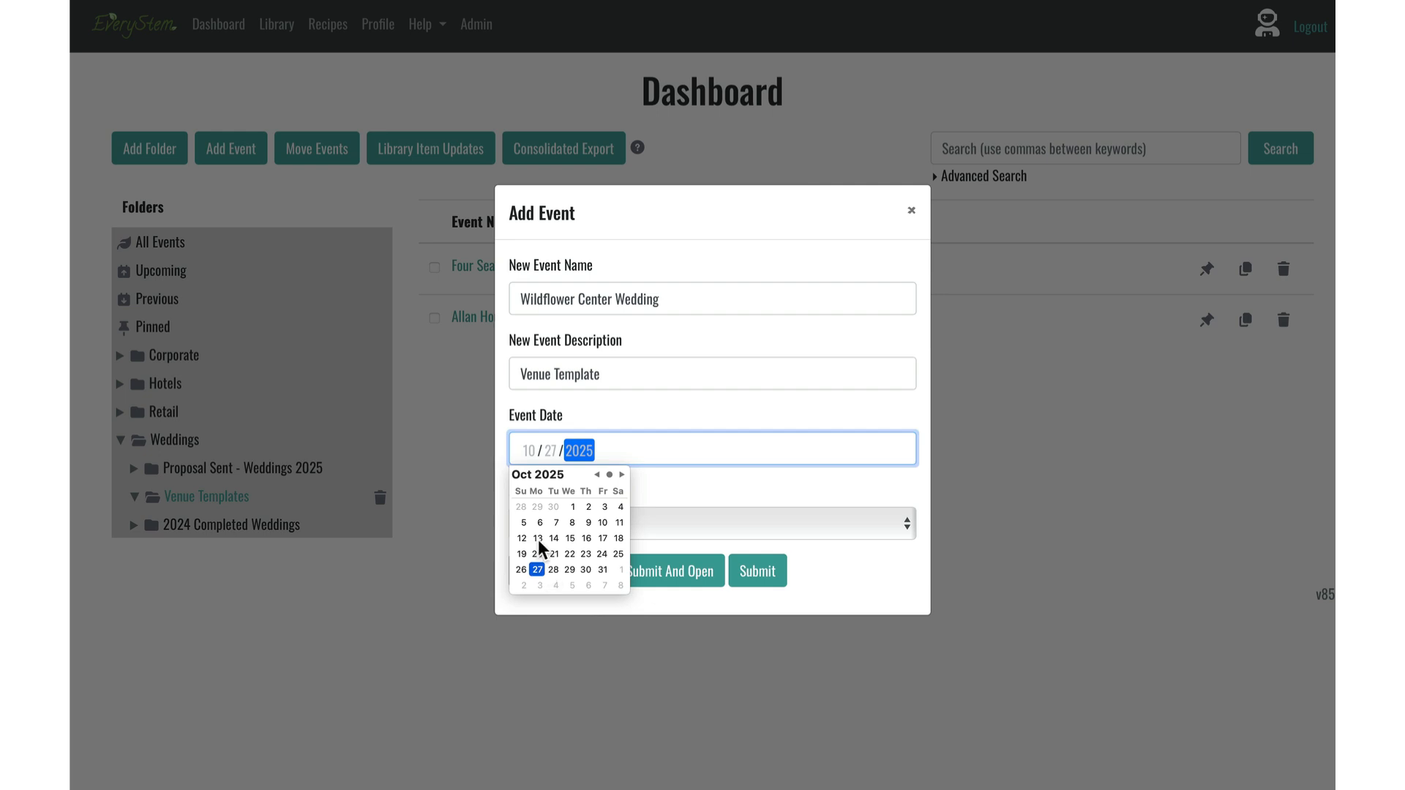
{"action": "left_click", "coordinate": [573, 508]}
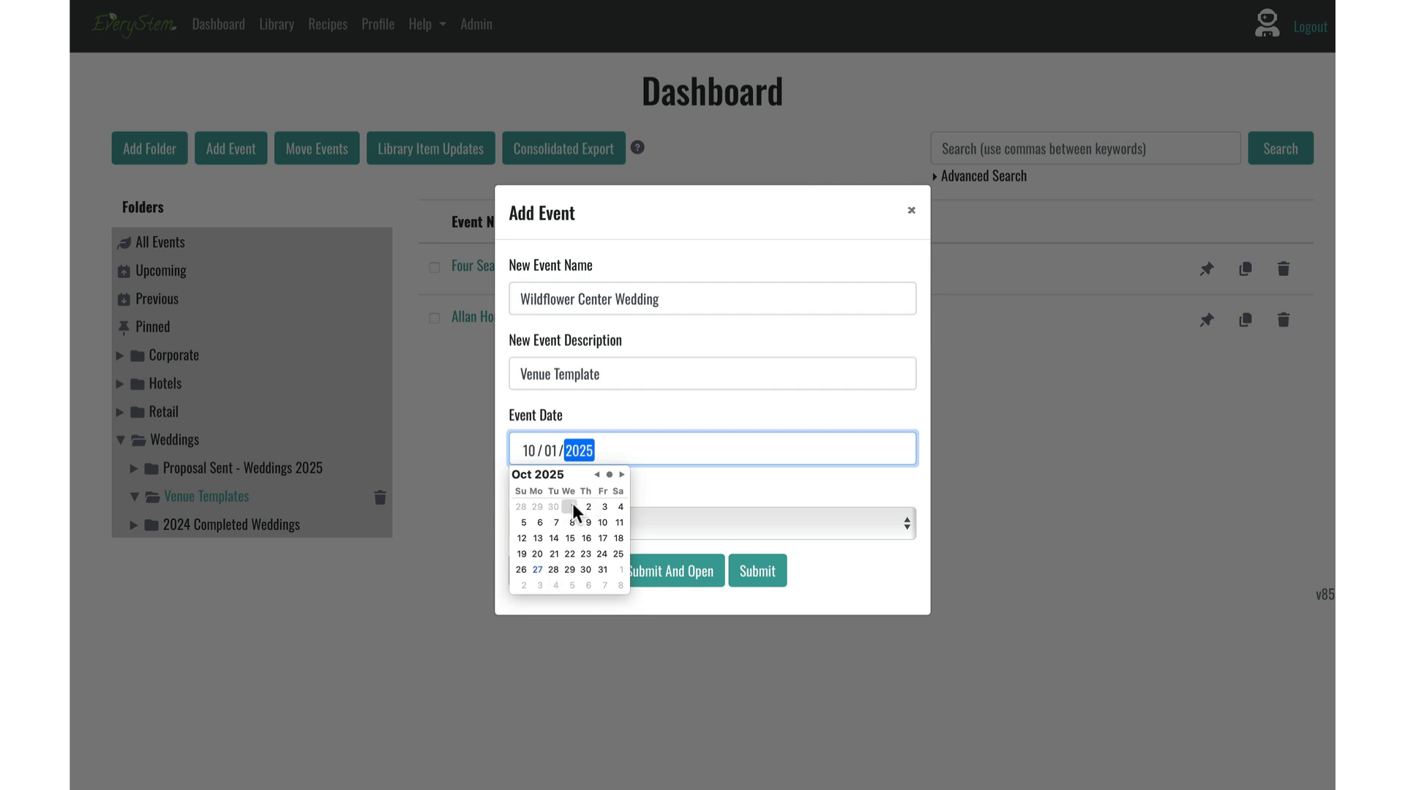
{"action": "left_click", "coordinate": [686, 504]}
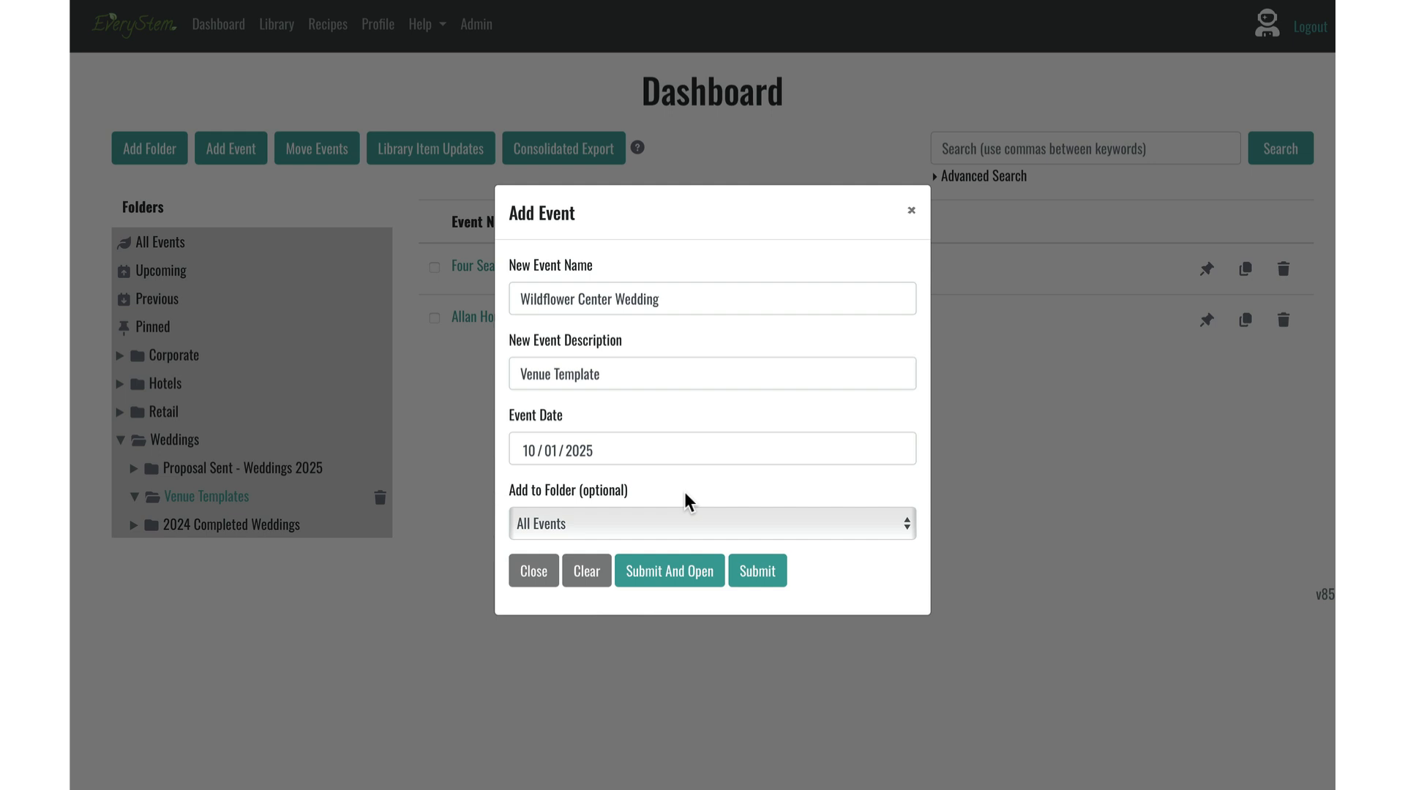
{"action": "left_click", "coordinate": [907, 525]}
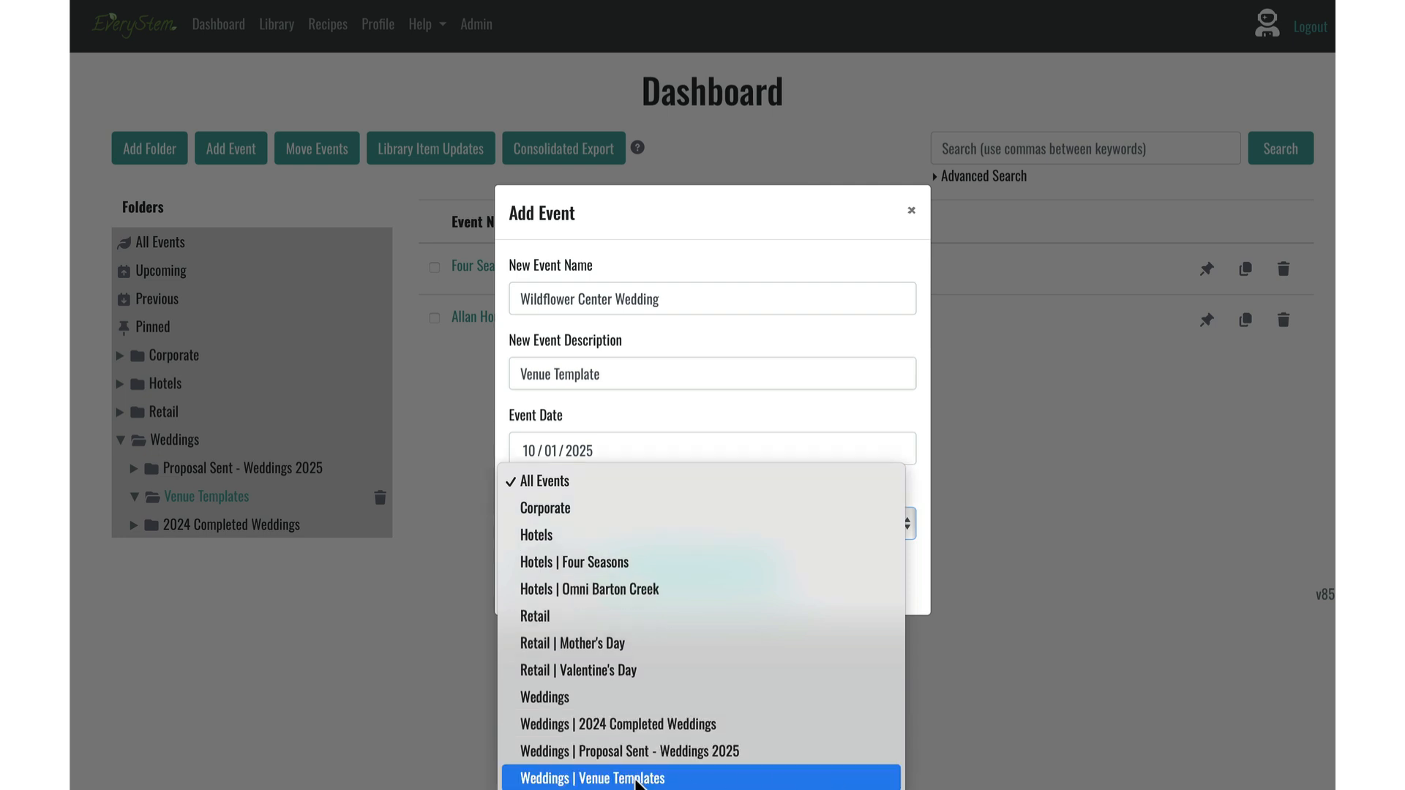
{"action": "left_click", "coordinate": [636, 780]}
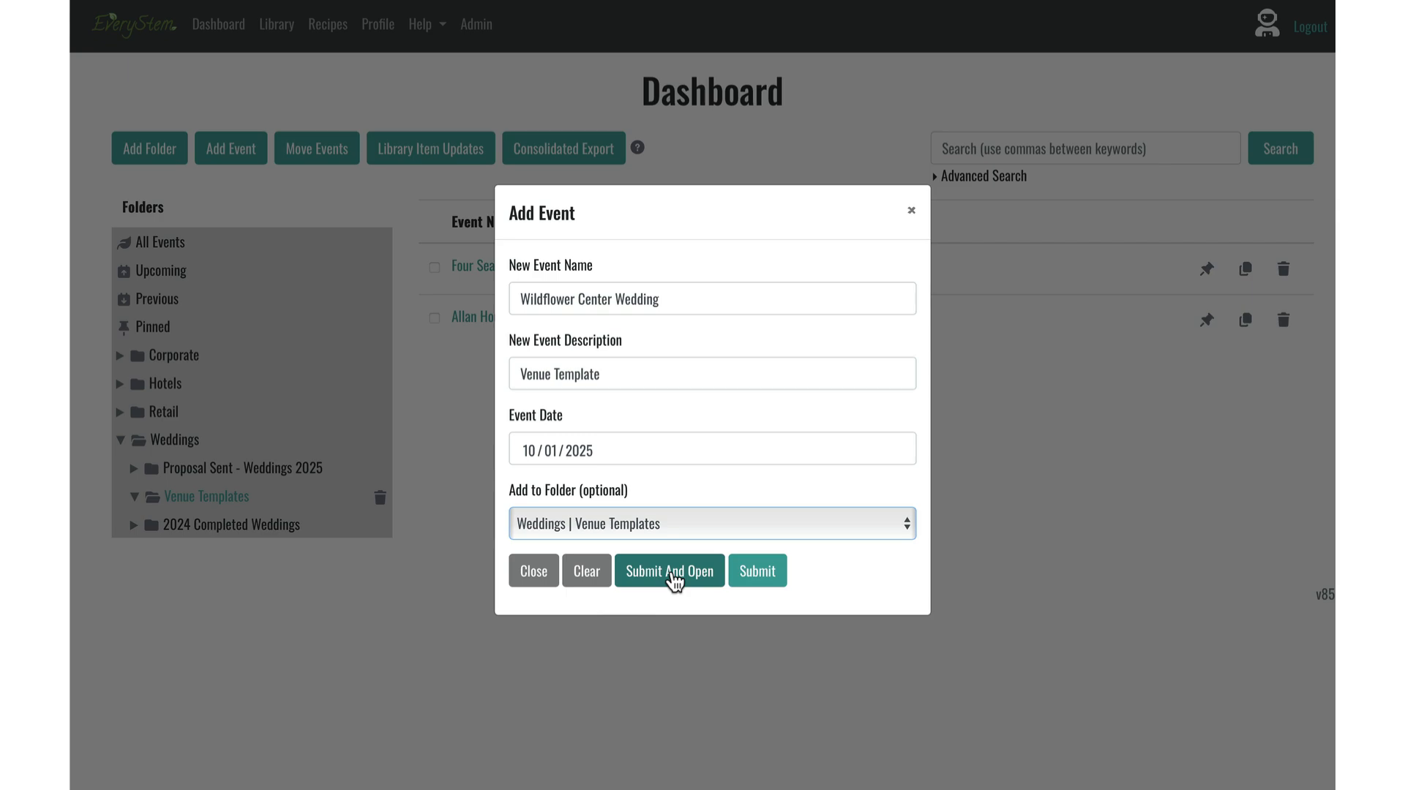
{"action": "left_click", "coordinate": [673, 579]}
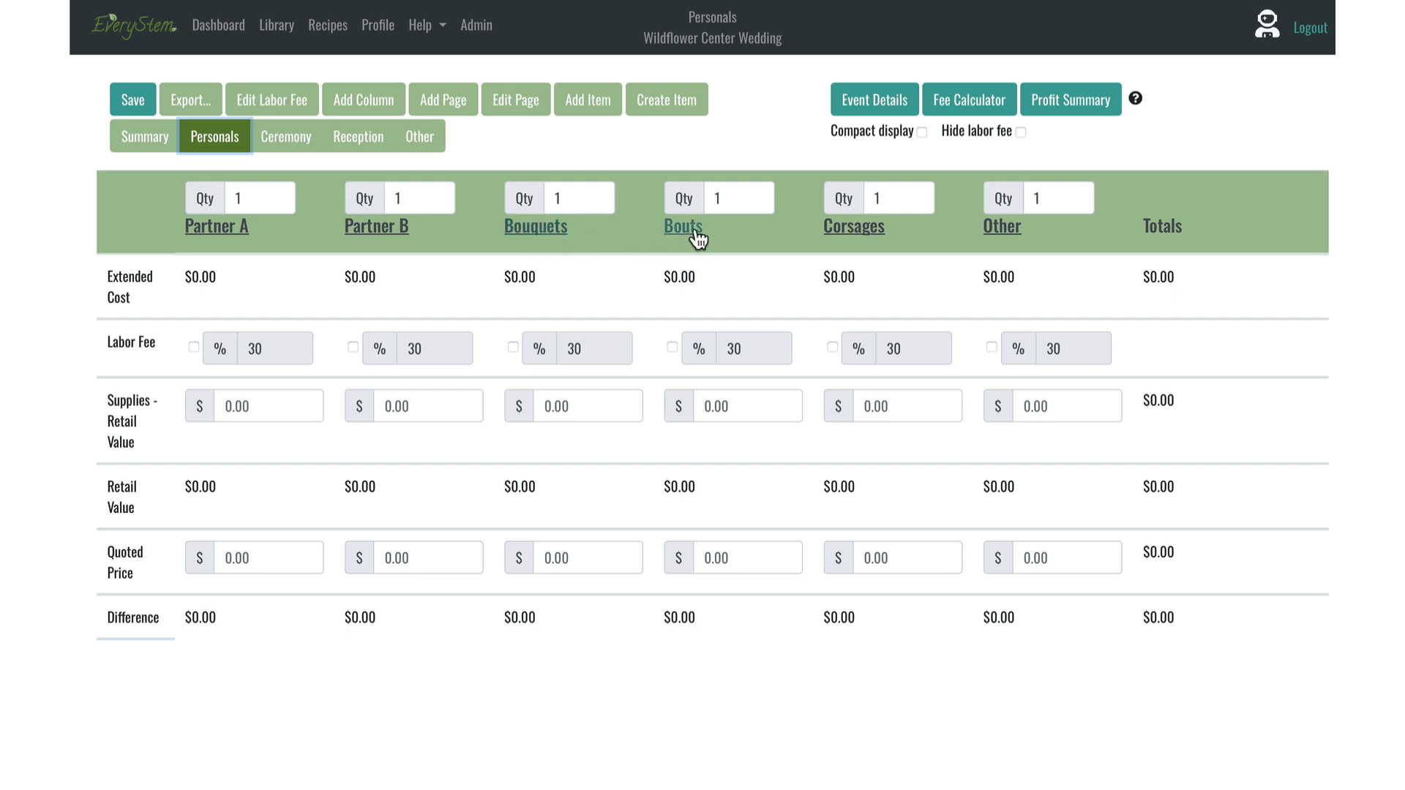
Rename the Head Table column on the Reception page to "Sweetheart Table".
{"action": "left_click", "coordinate": [288, 143]}
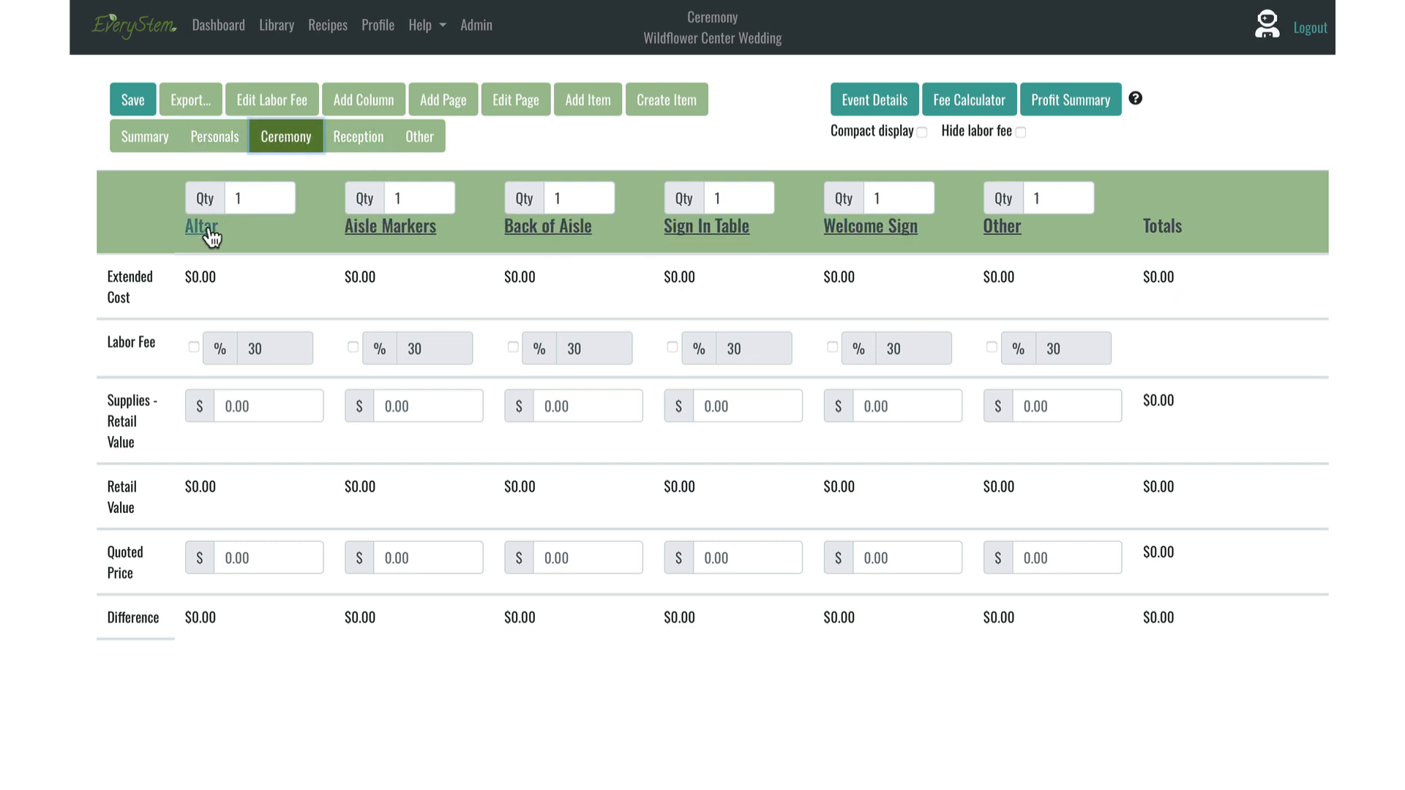
{"action": "left_click", "coordinate": [356, 141]}
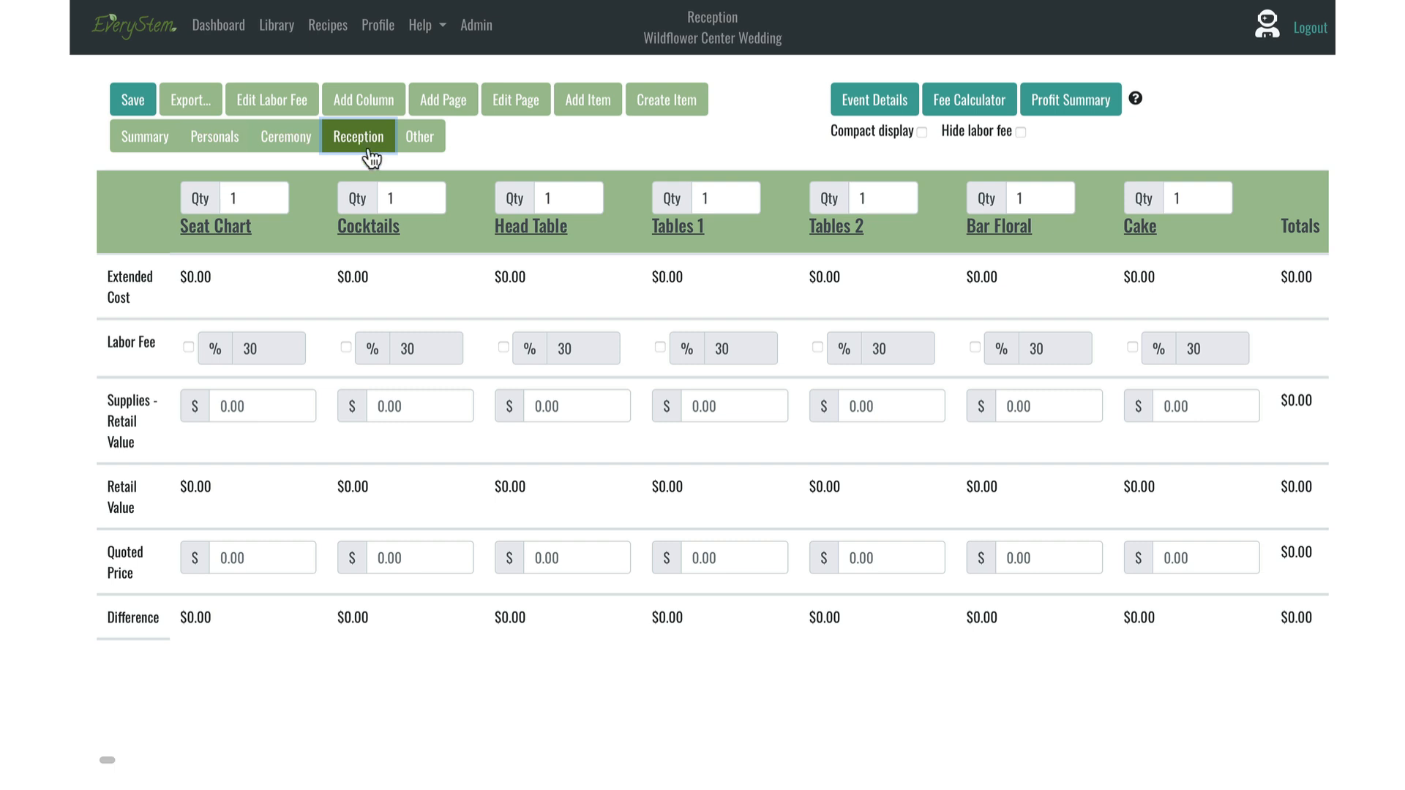
{"action": "left_click", "coordinate": [529, 226]}
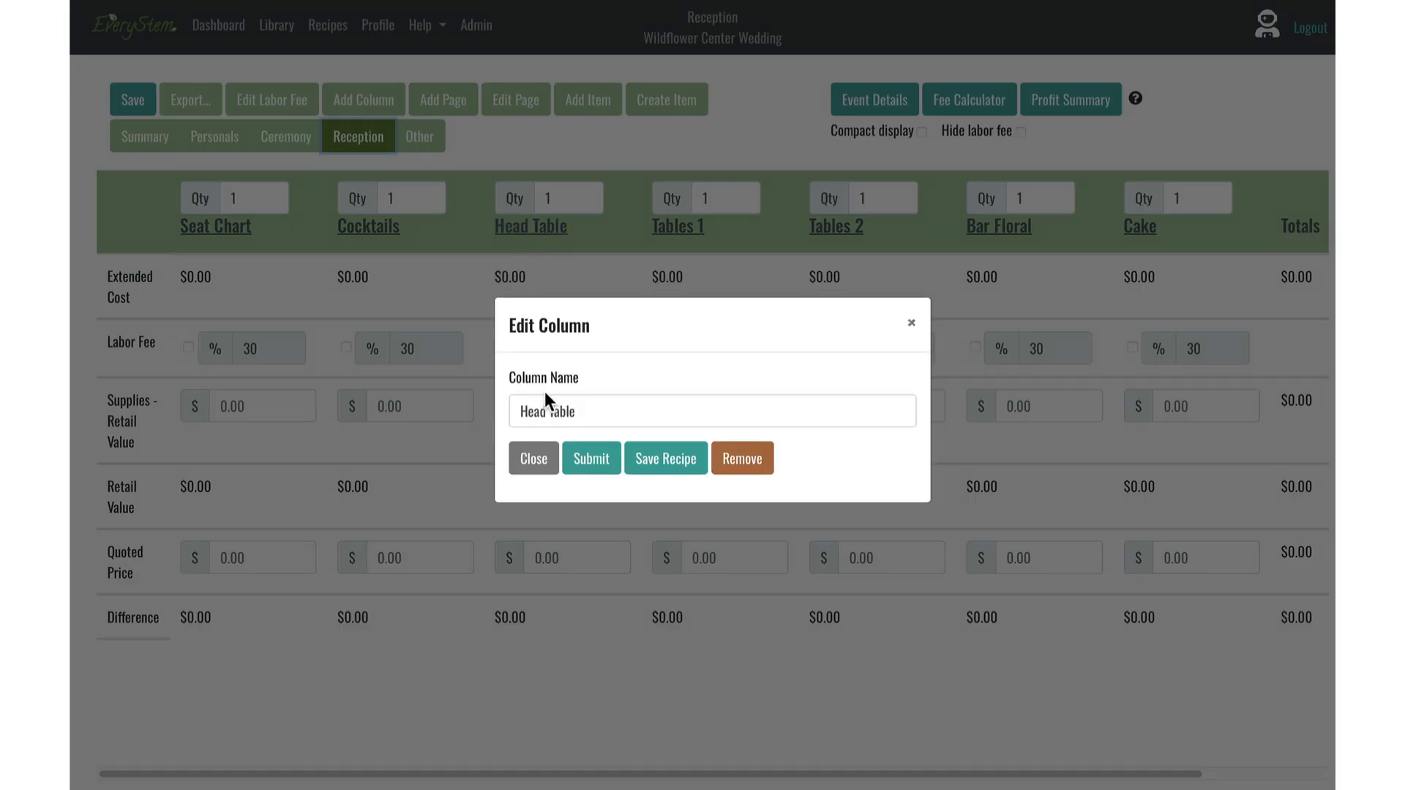
{"action": "left_click", "coordinate": [546, 412]}
{"action": "double_click", "coordinate": [545, 411]}
{"action": "type", "text": "S"}
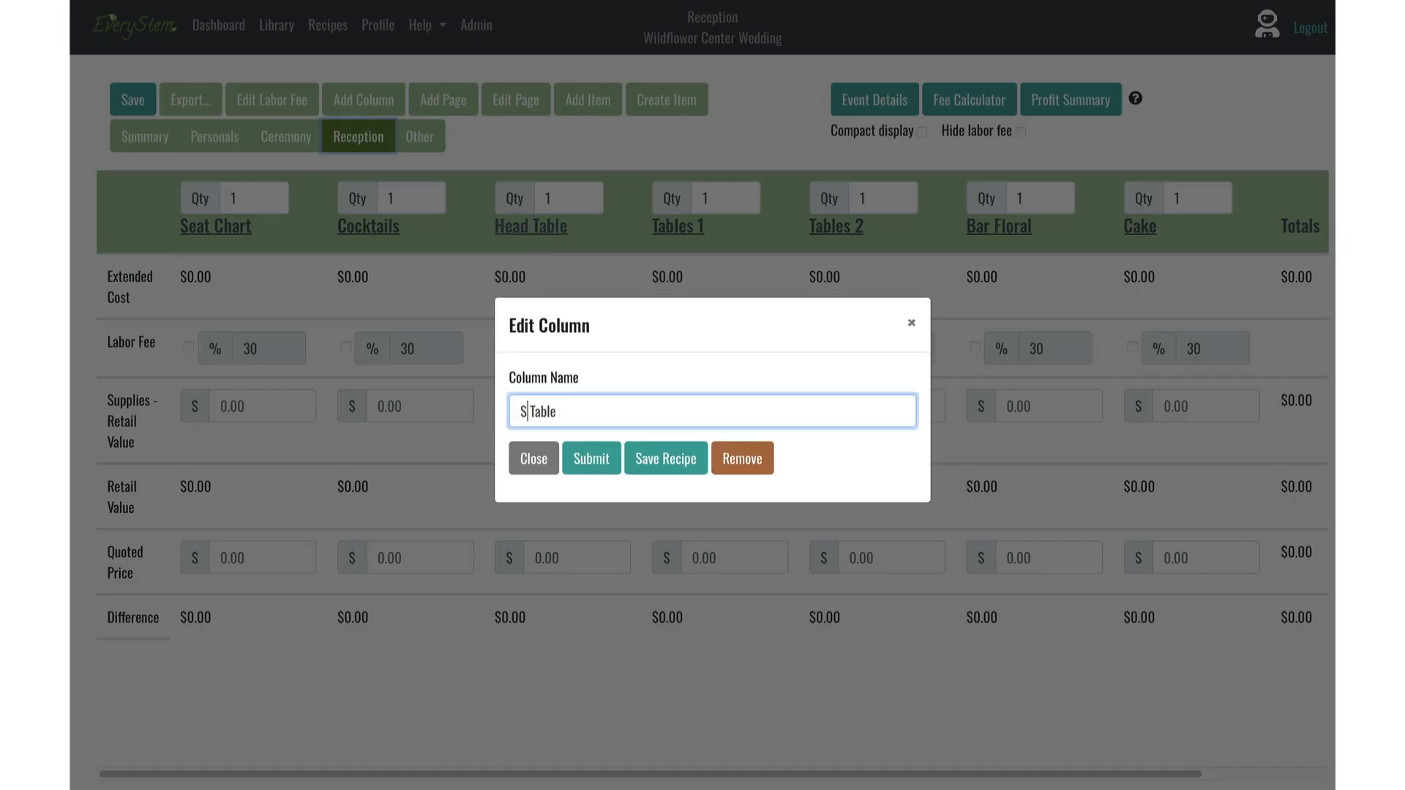
{"action": "type", "text": "weetheart"}
{"action": "left_click", "coordinate": [588, 461]}
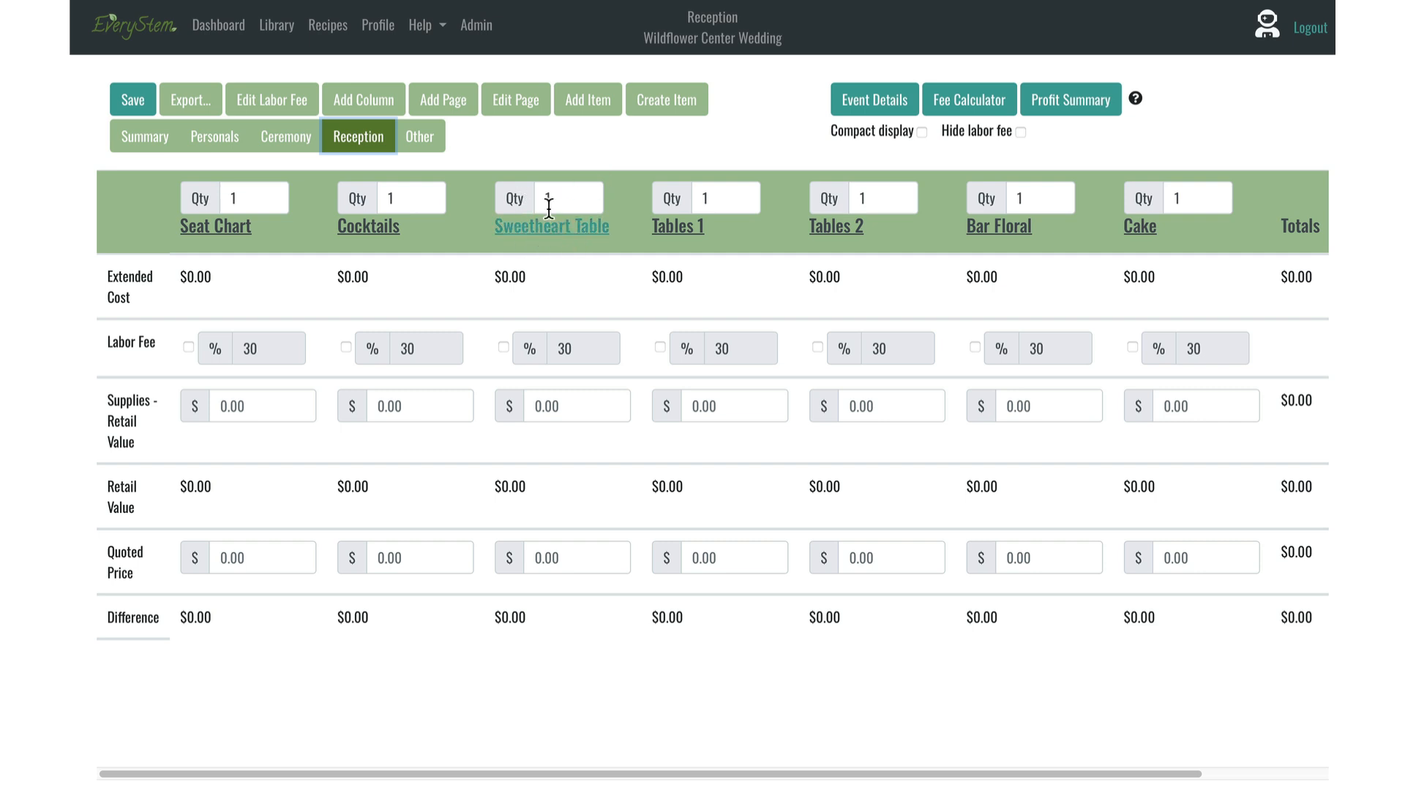
Remove the Cocktails column from the Reception page.
{"action": "mouse_move", "coordinate": [541, 476]}
{"action": "left_click", "coordinate": [382, 236]}
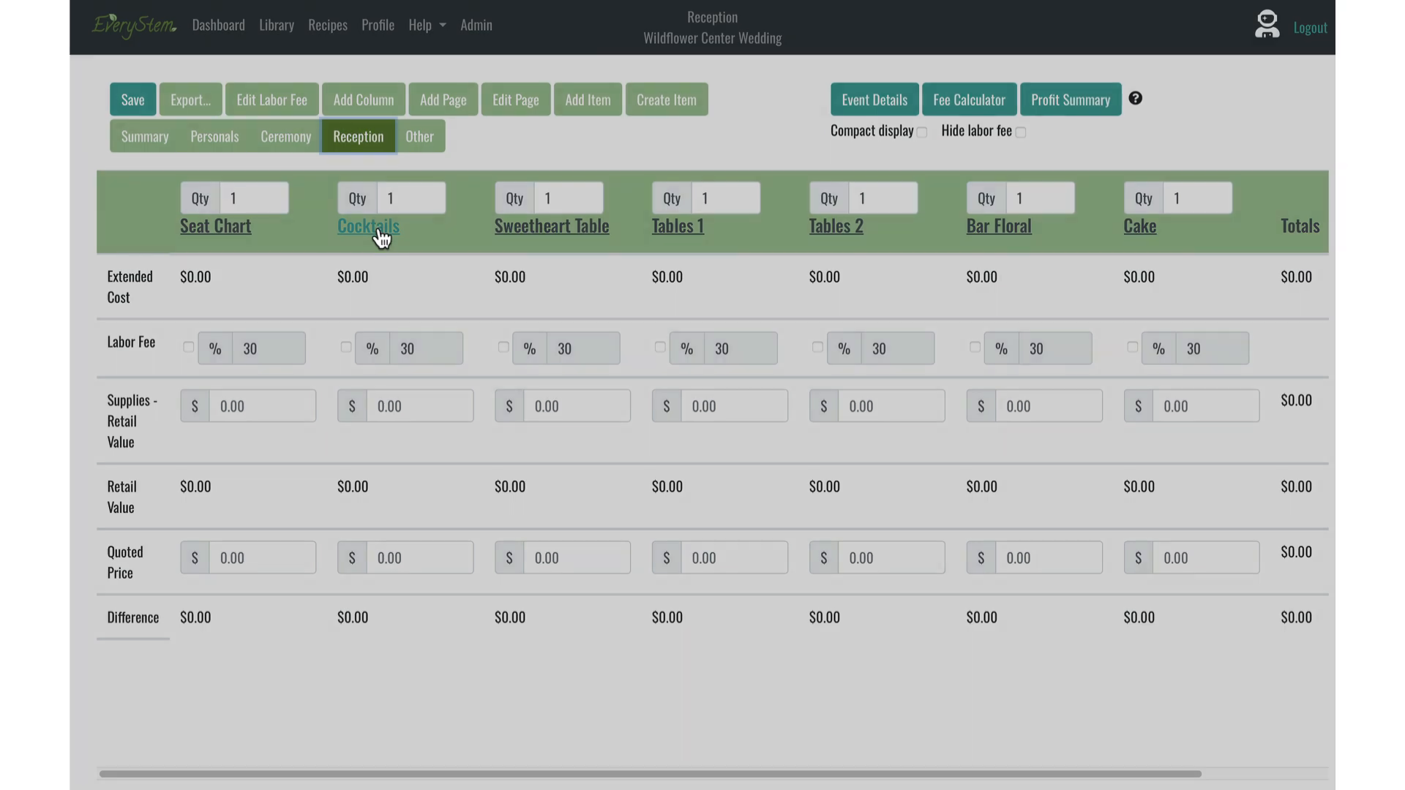
{"action": "left_click", "coordinate": [742, 458]}
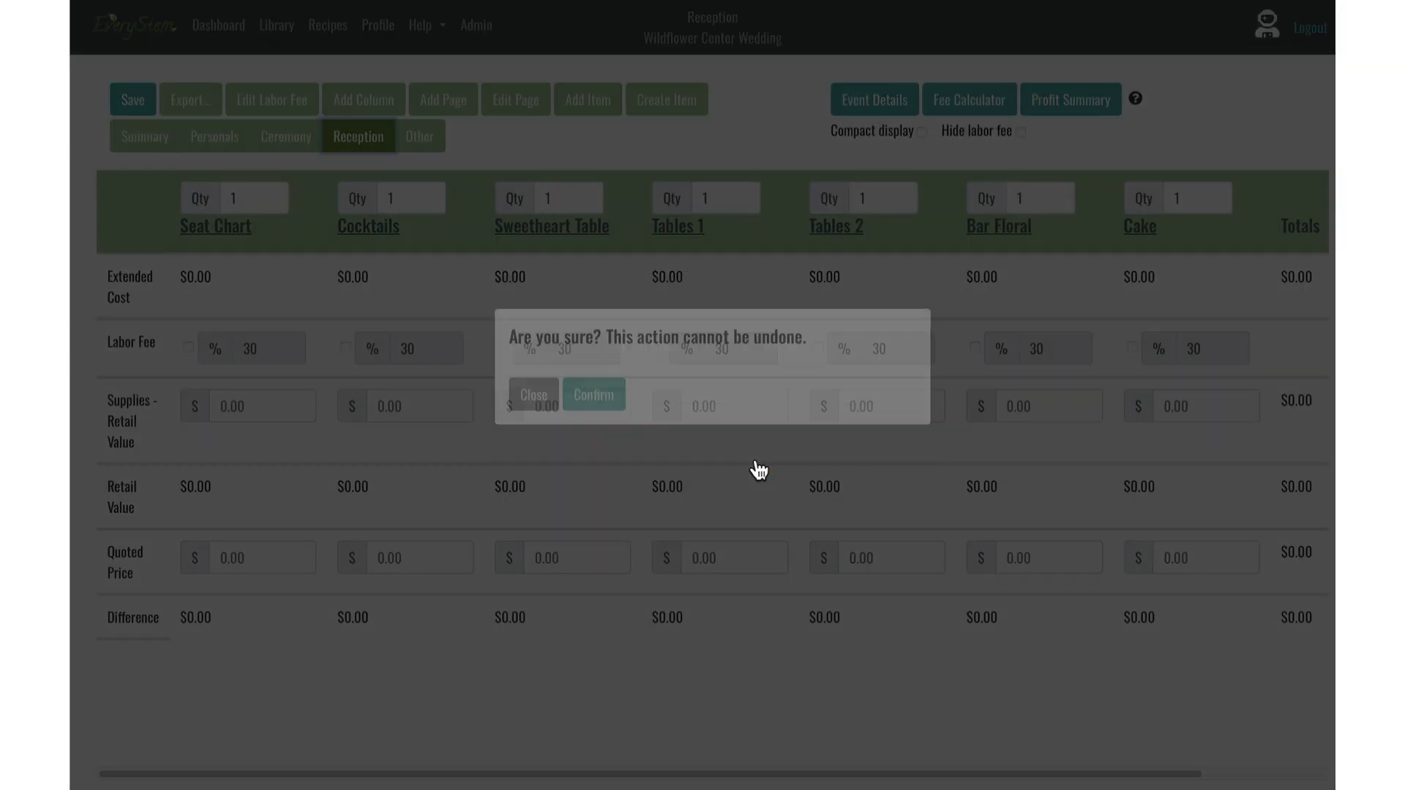
{"action": "left_click", "coordinate": [594, 437]}
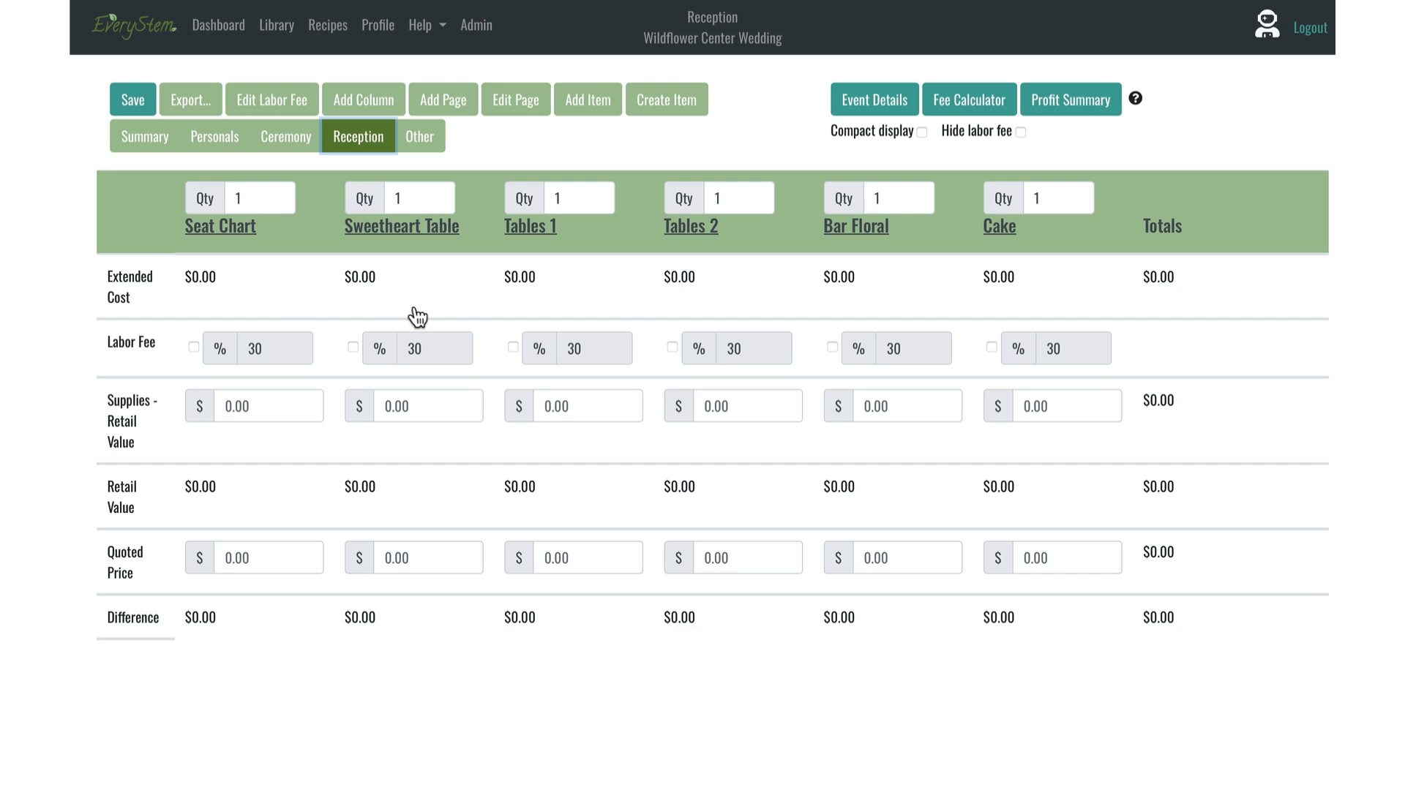
Add a new column named "Welcome Table" to the Reception page.
{"action": "left_click", "coordinate": [358, 96]}
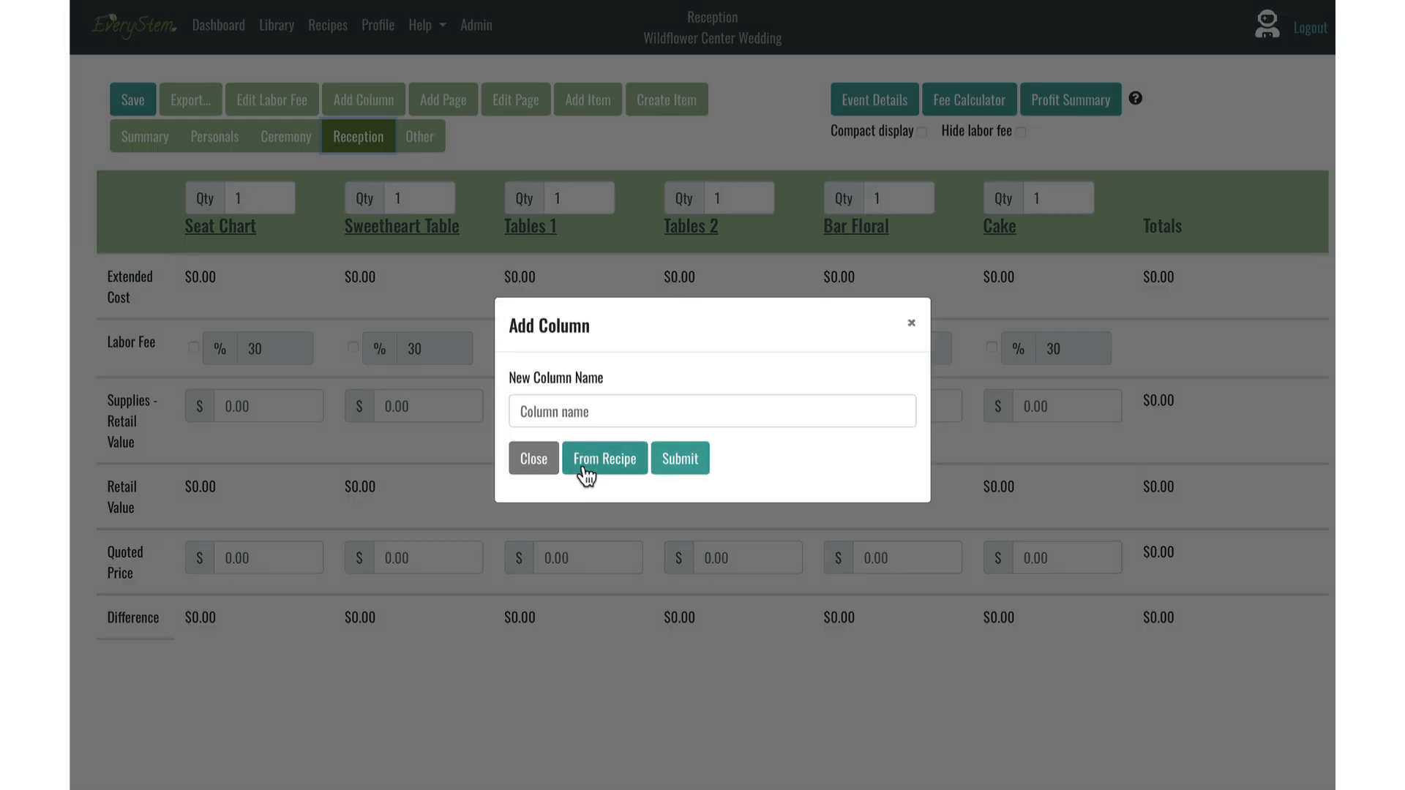
{"action": "left_click", "coordinate": [573, 411]}
{"action": "type", "text": "Wel"}
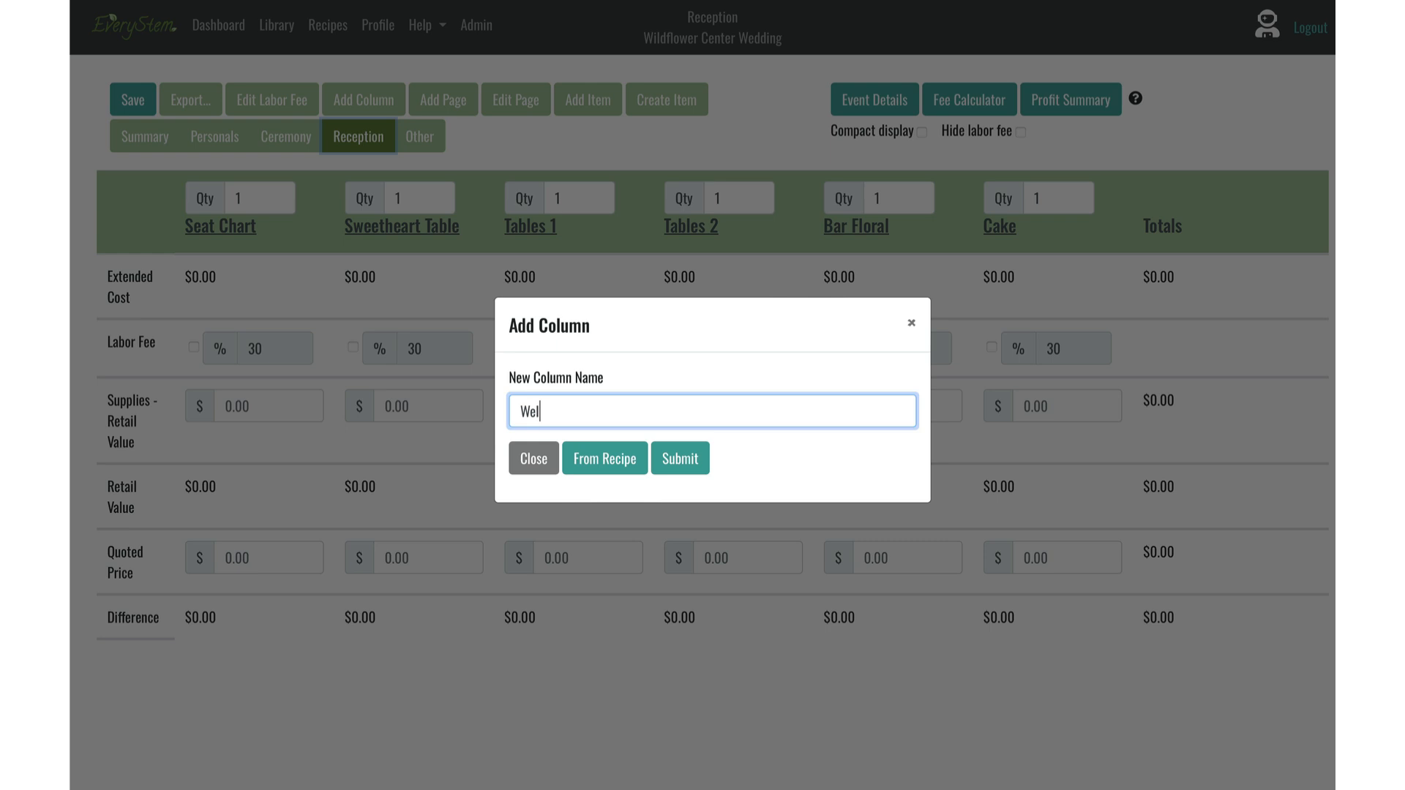
{"action": "type", "text": "come Table"}
{"action": "left_click", "coordinate": [669, 467]}
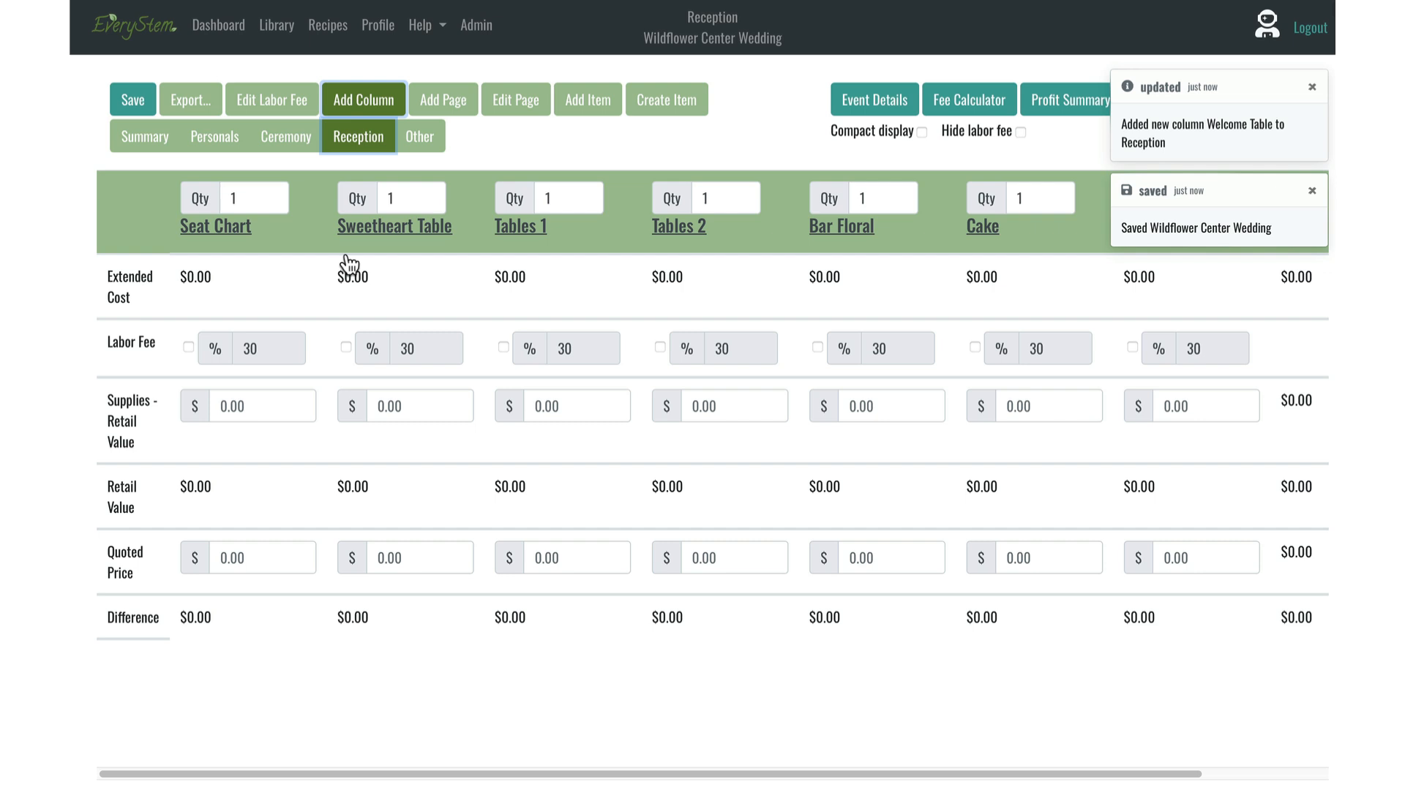
Set the quoted price of the Sweetheart Table to $500.
{"action": "left_click", "coordinate": [410, 566]}
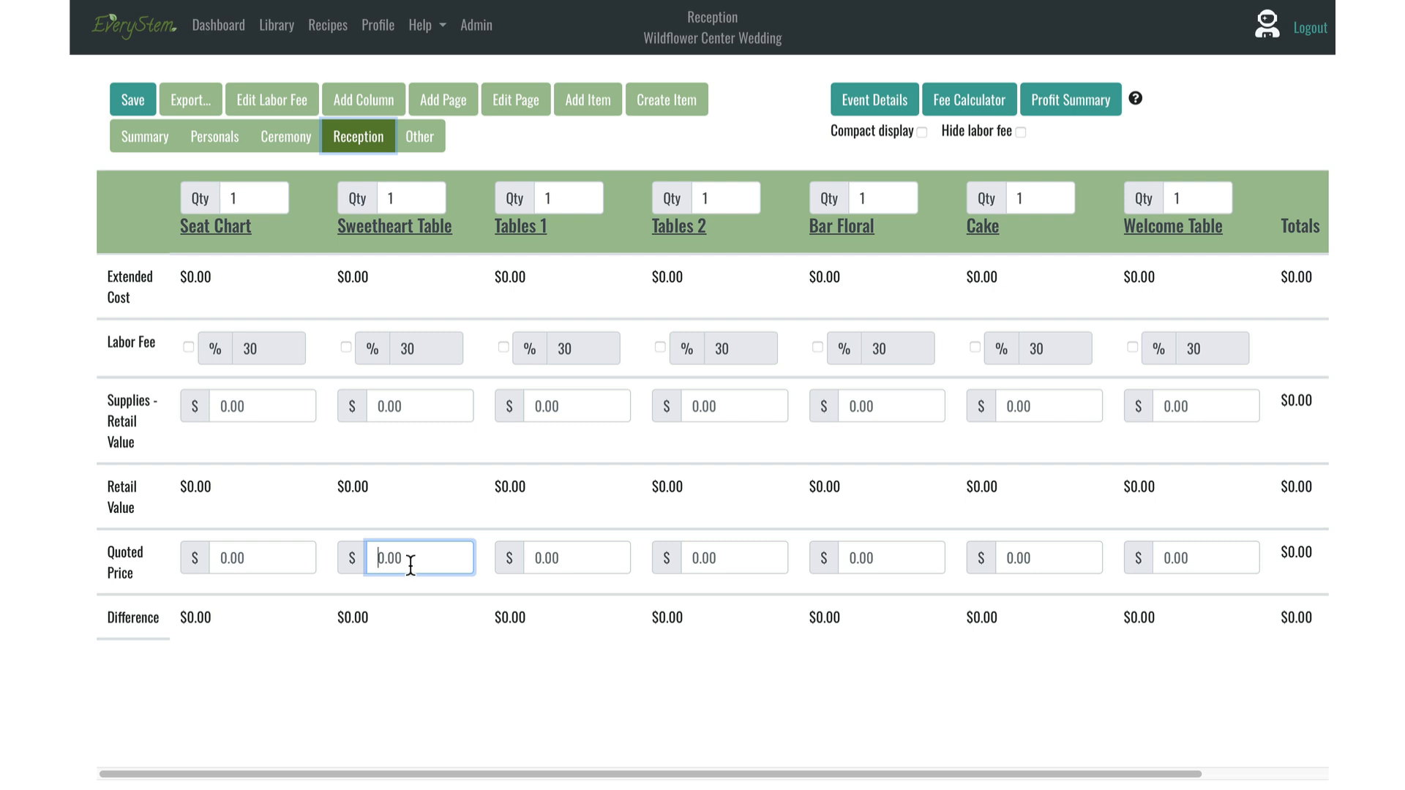
{"action": "type", "text": "500"}
{"action": "left_click", "coordinate": [407, 668]}
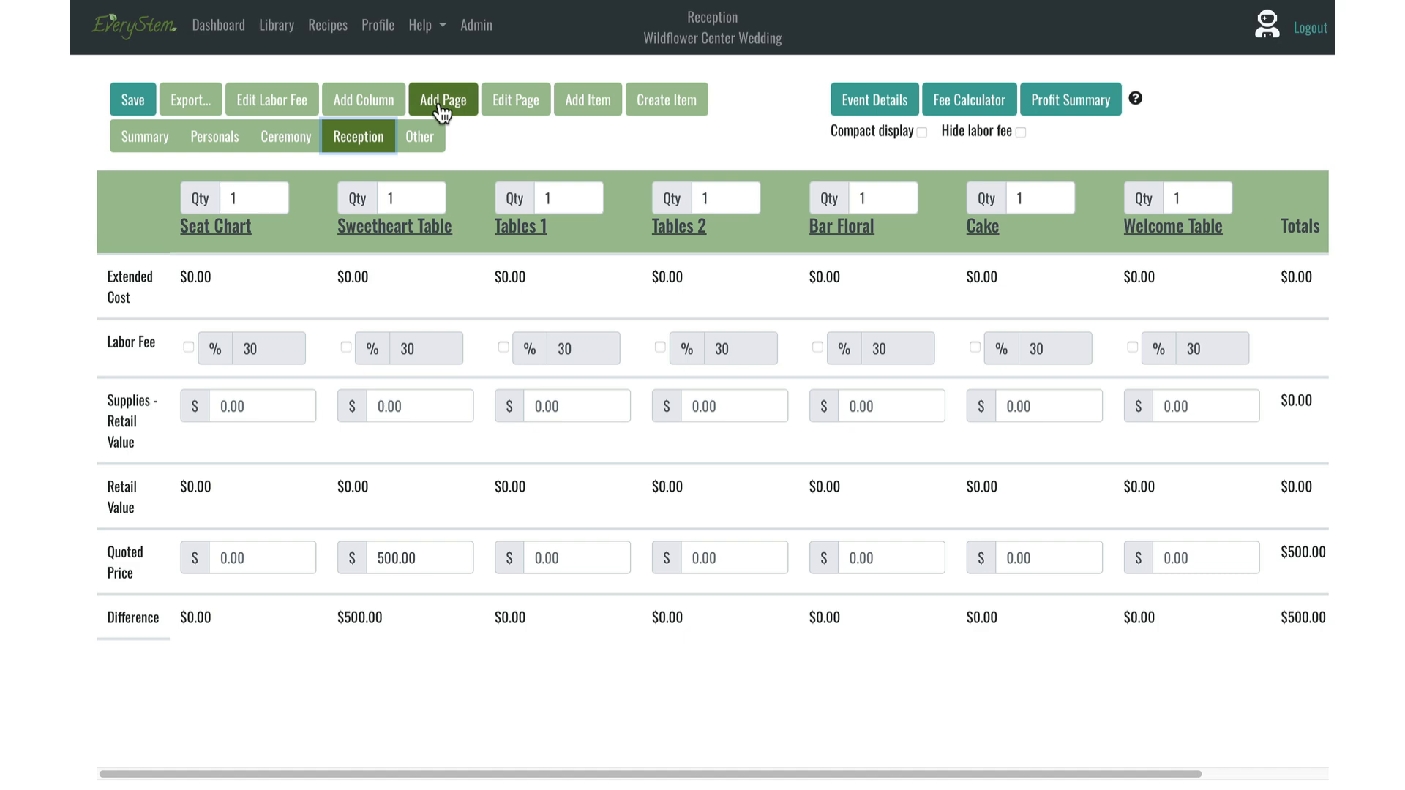
Search the library items for "euc" and add "Eucalyptus, Silver Dollar" to all pages of the event.
{"action": "left_click", "coordinate": [595, 102]}
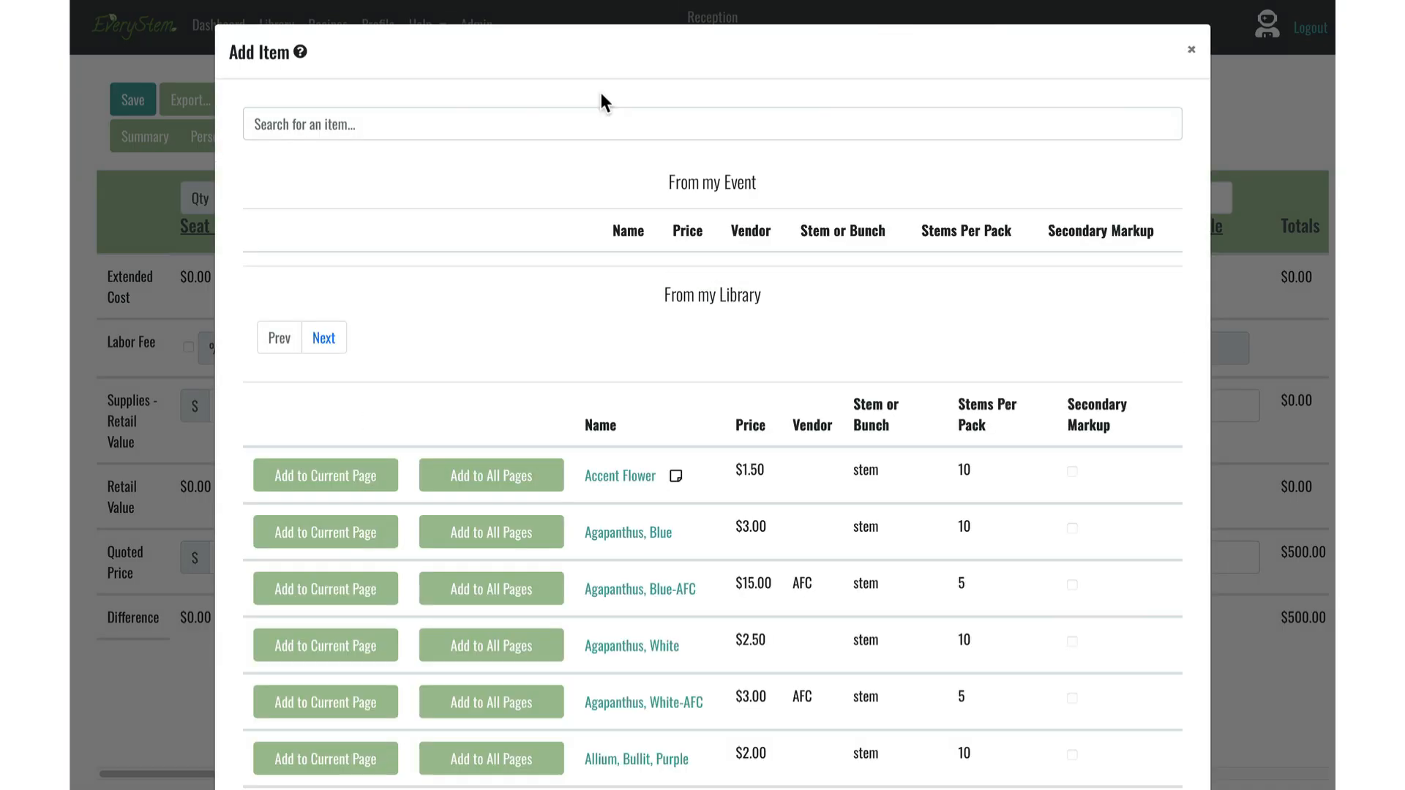
{"action": "left_click", "coordinate": [308, 124]}
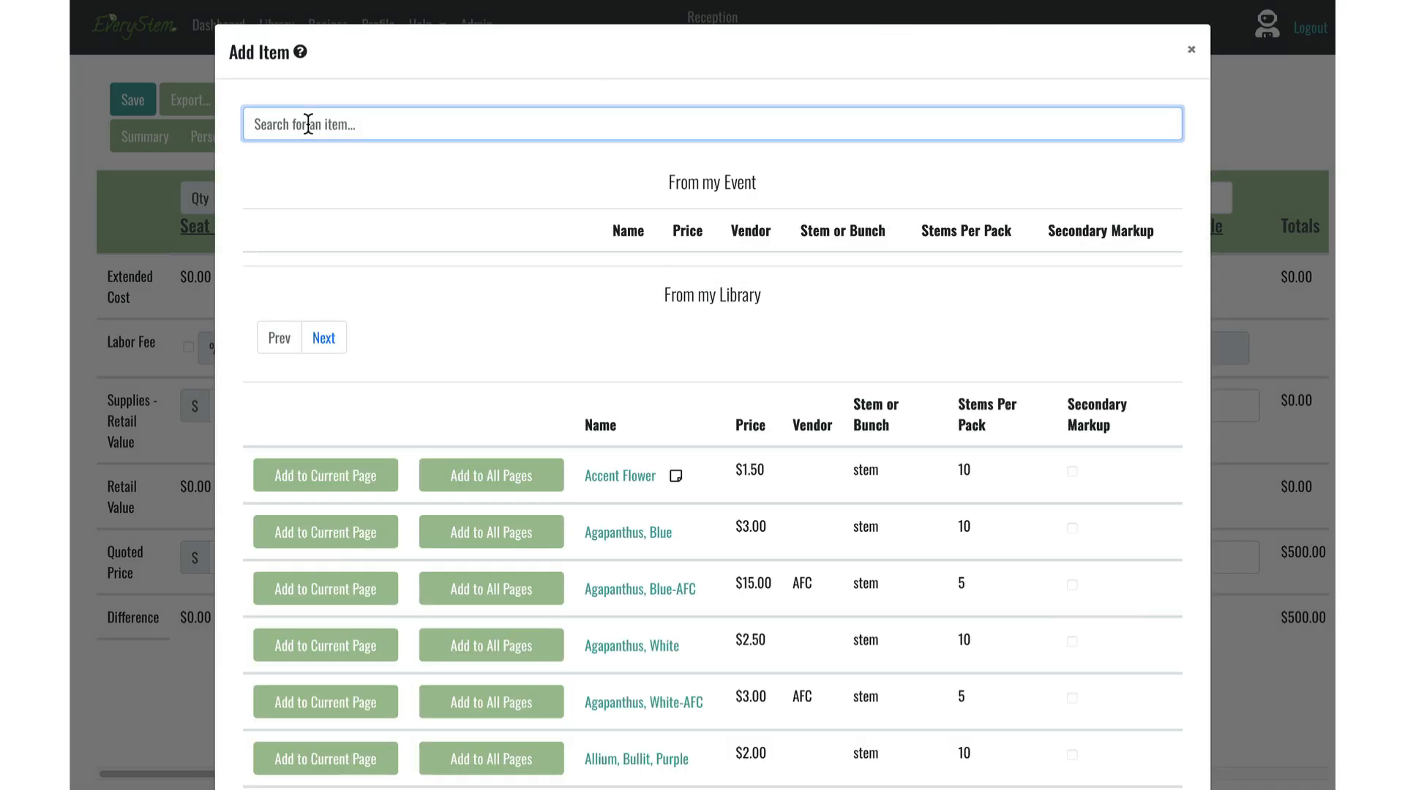
{"action": "type", "text": "euc"}
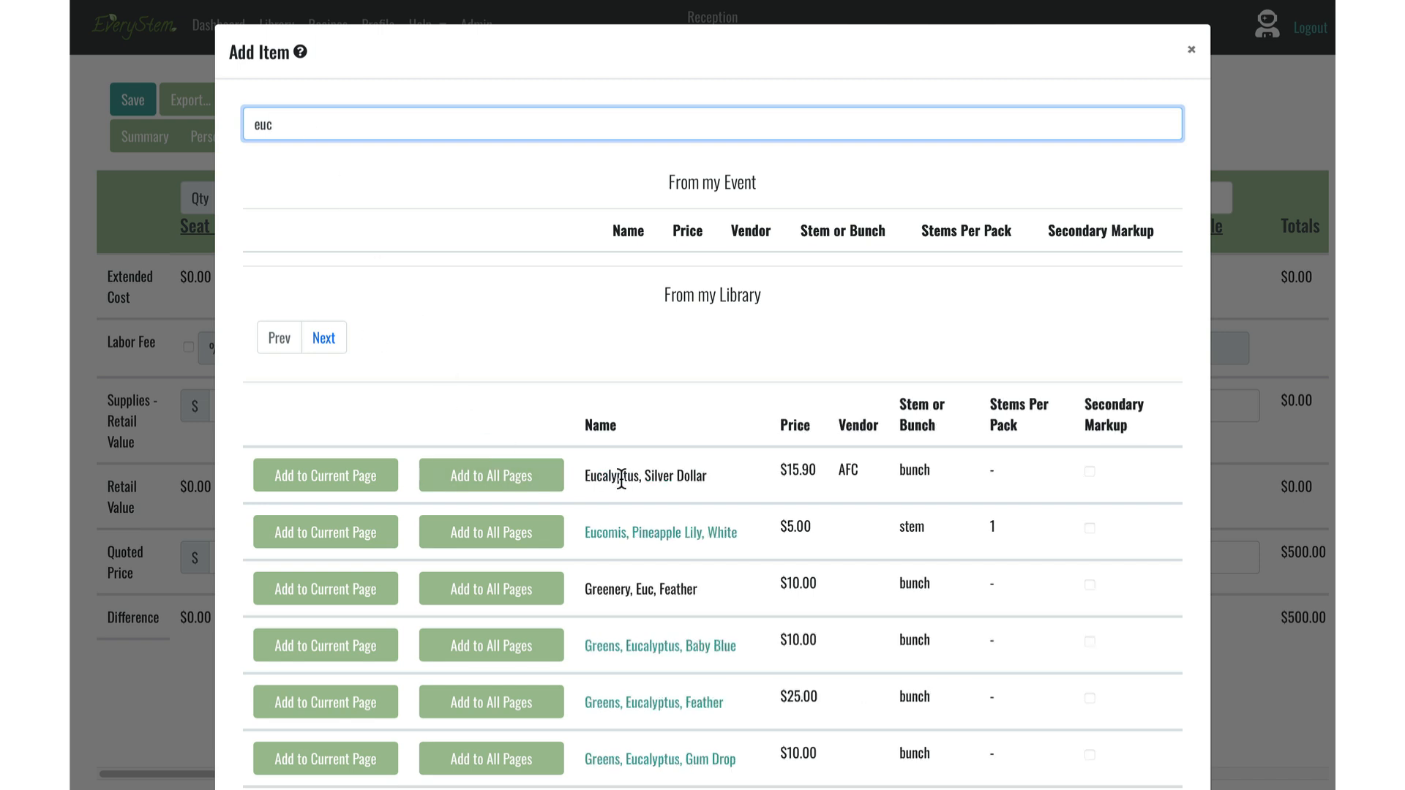
{"action": "left_click", "coordinate": [512, 489]}
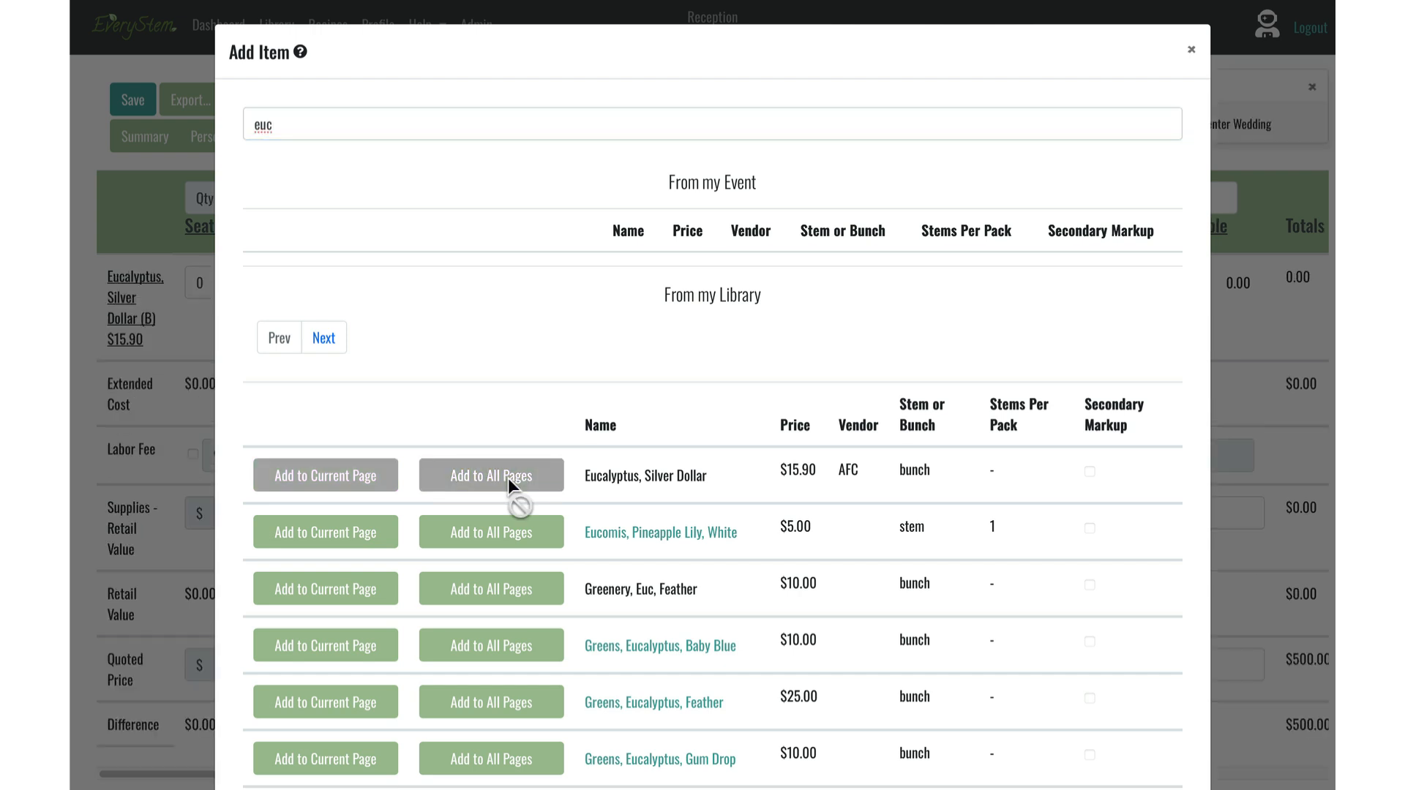
{"action": "left_click", "coordinate": [1191, 50]}
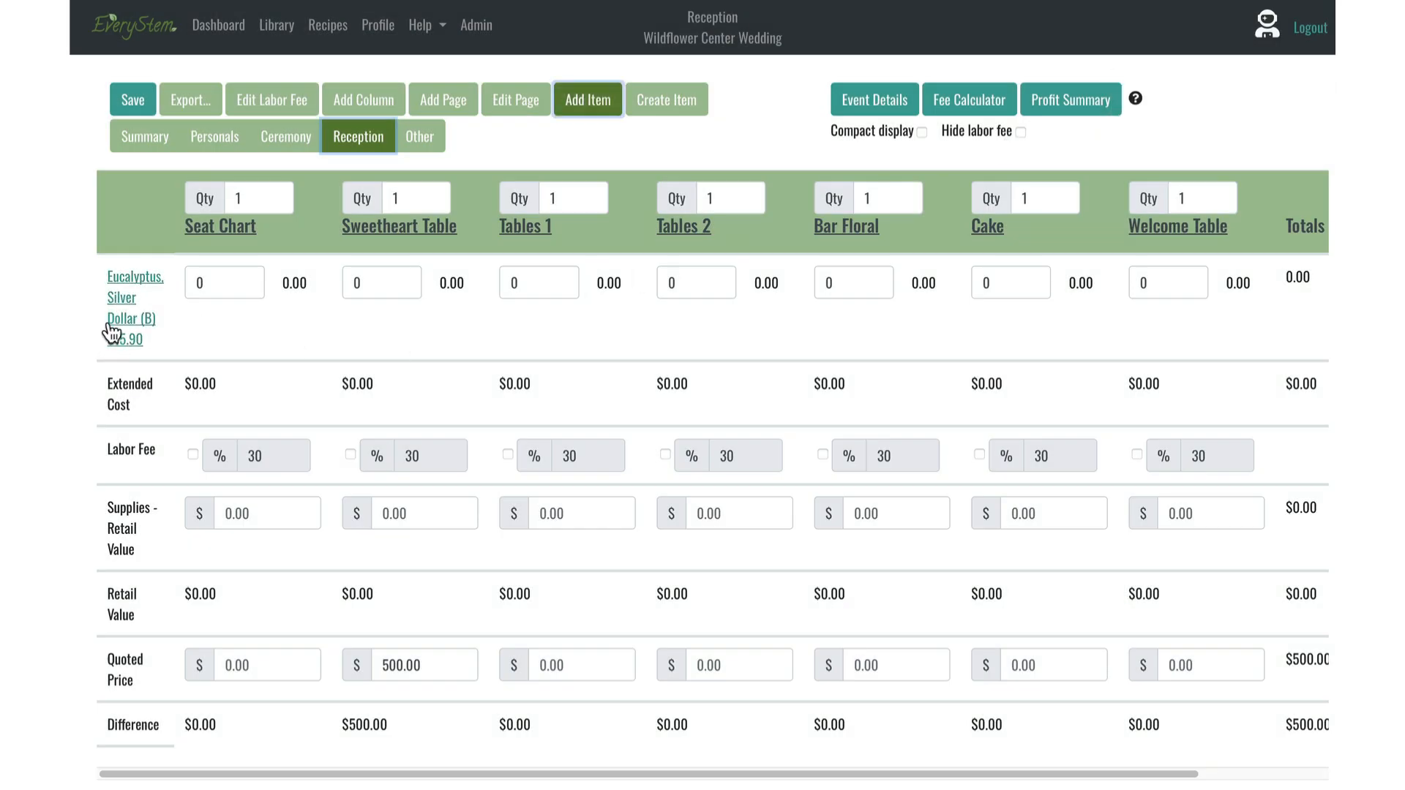
Remove "Eucalyptus, Silver Dollar" from the entire event through the Summary page, and return to the Personals page.
{"action": "left_click", "coordinate": [125, 142]}
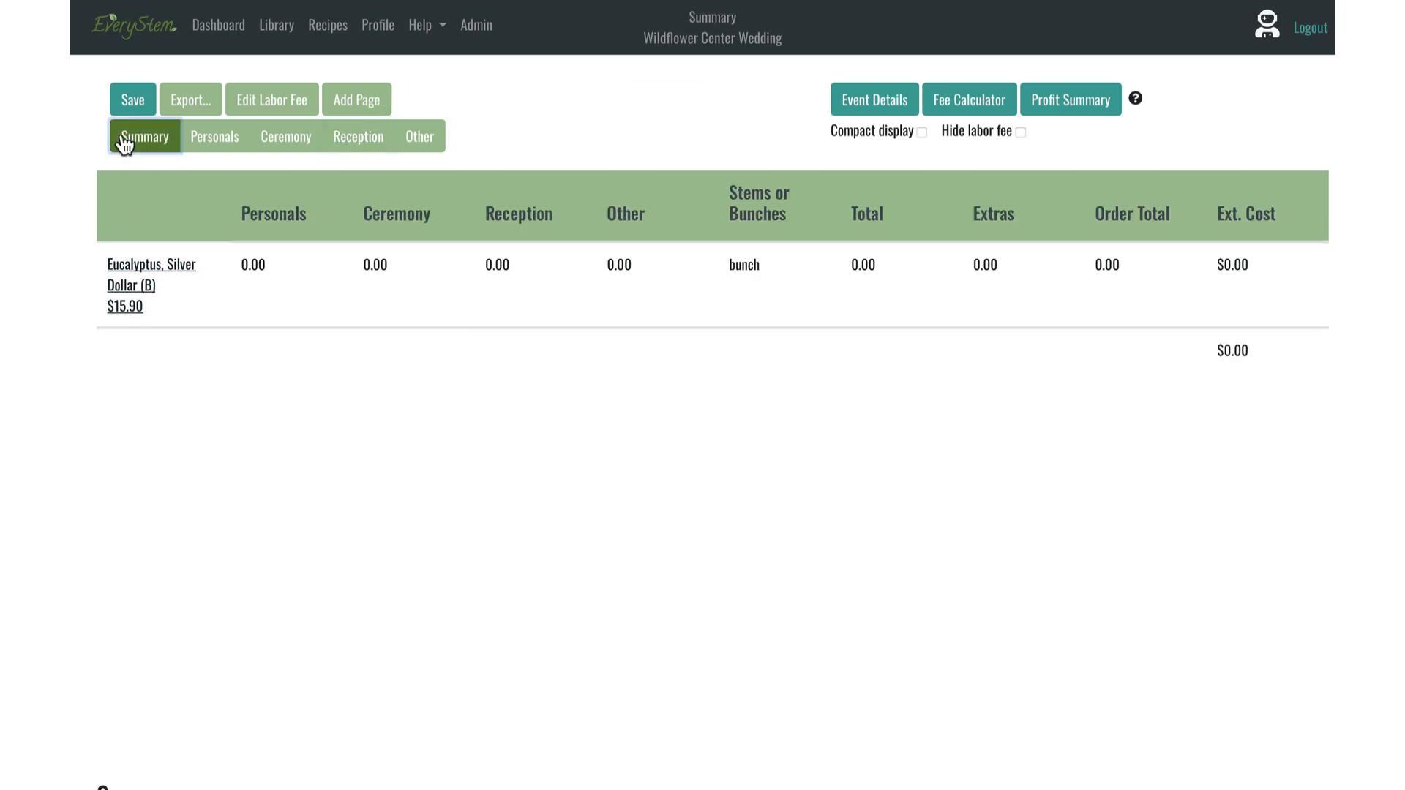
{"action": "left_click", "coordinate": [134, 285]}
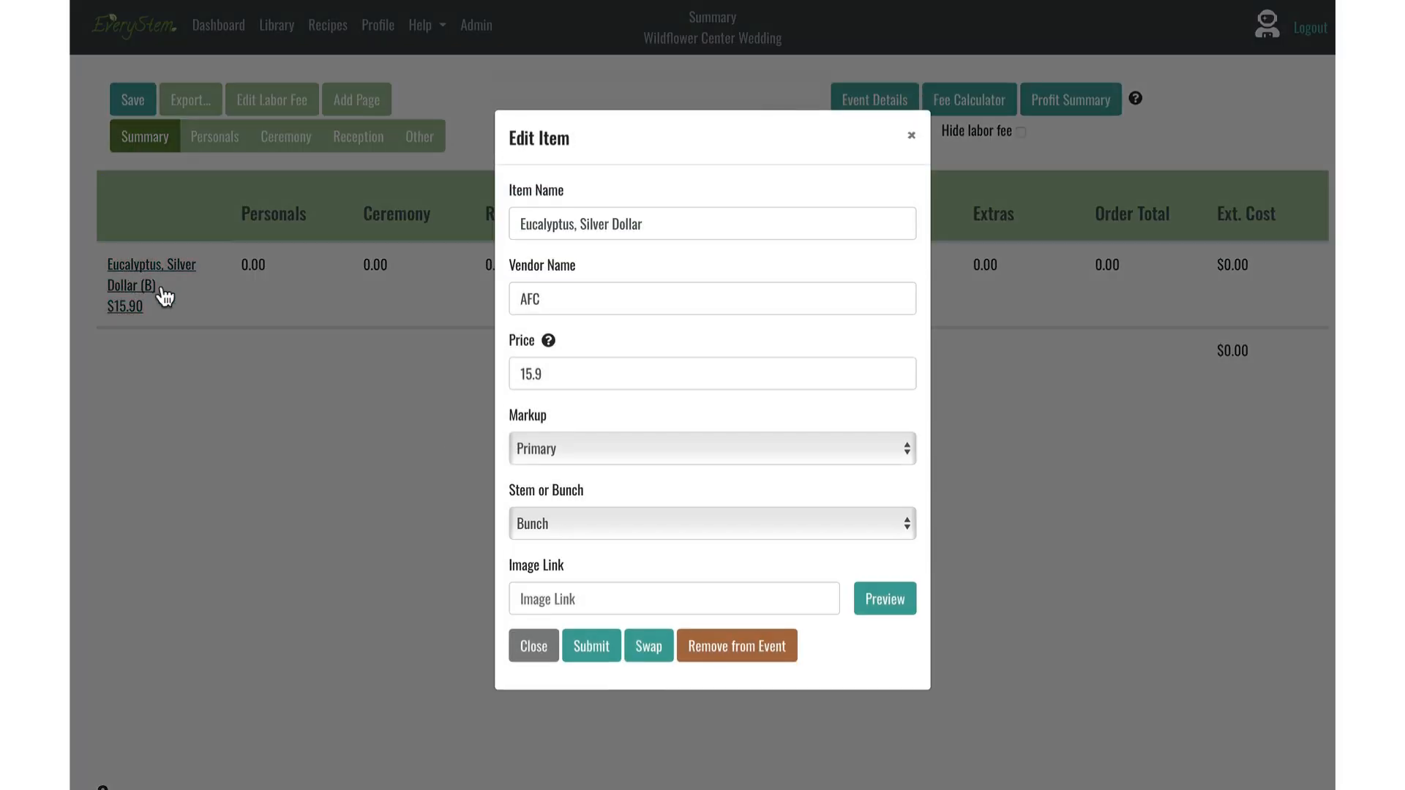
{"action": "left_click", "coordinate": [752, 655]}
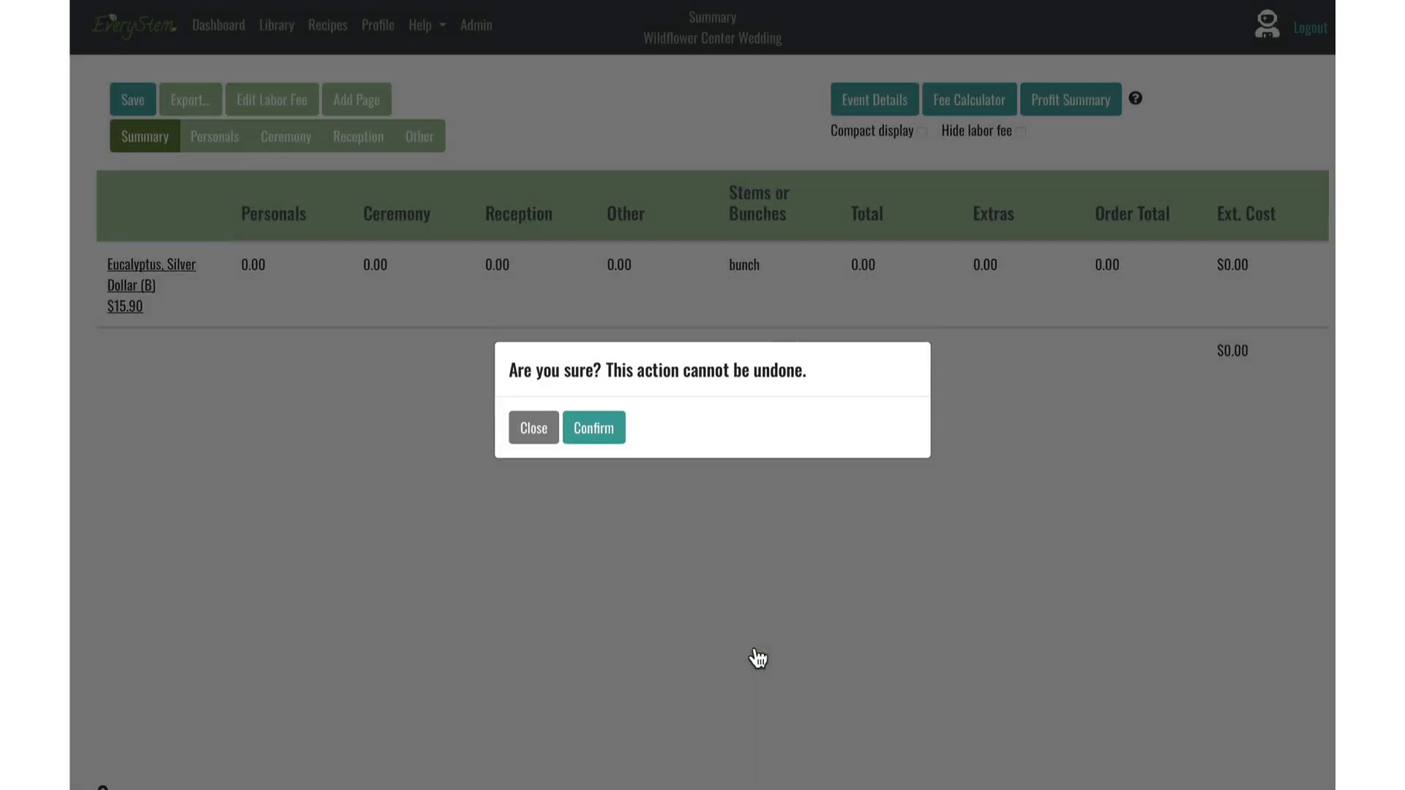
{"action": "left_click", "coordinate": [595, 429]}
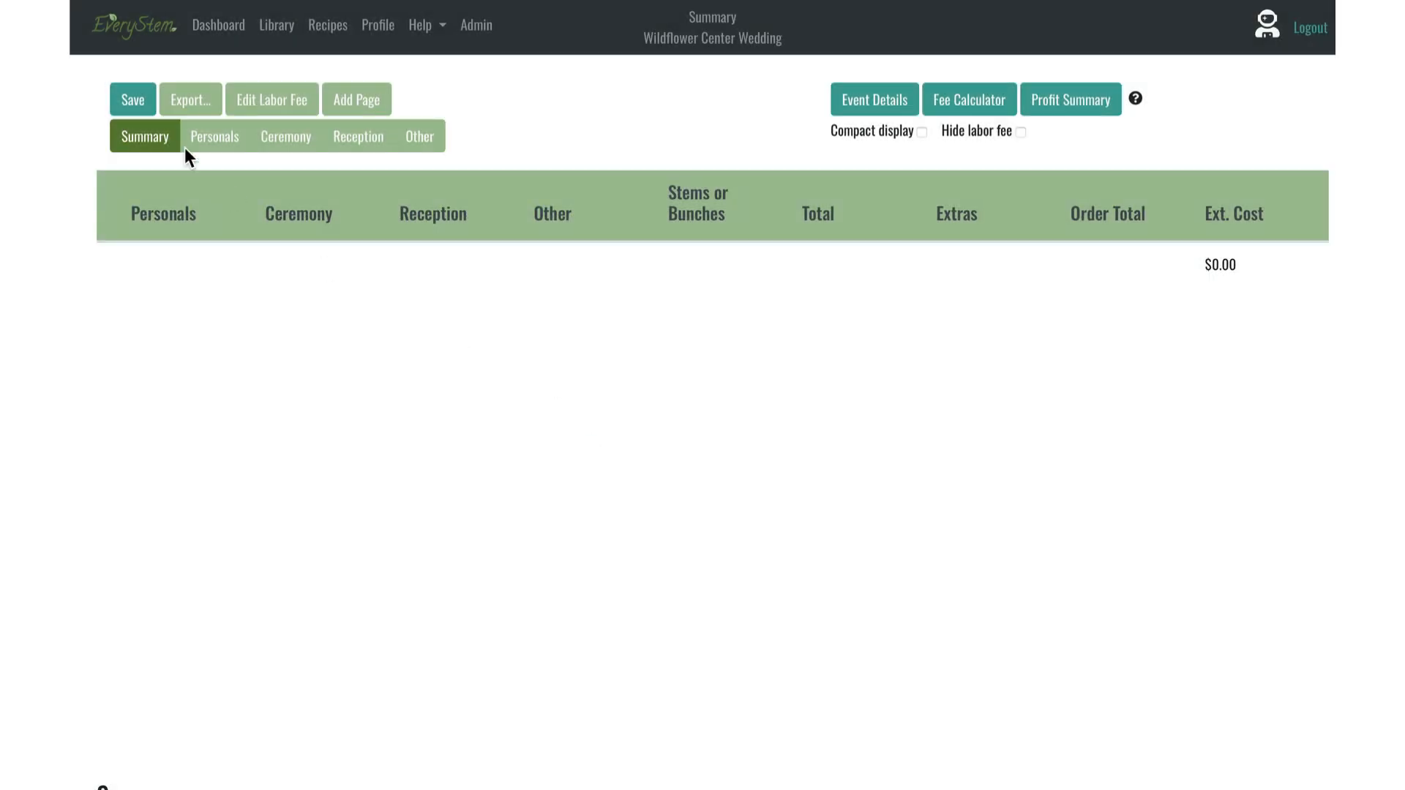
{"action": "left_click", "coordinate": [220, 136]}
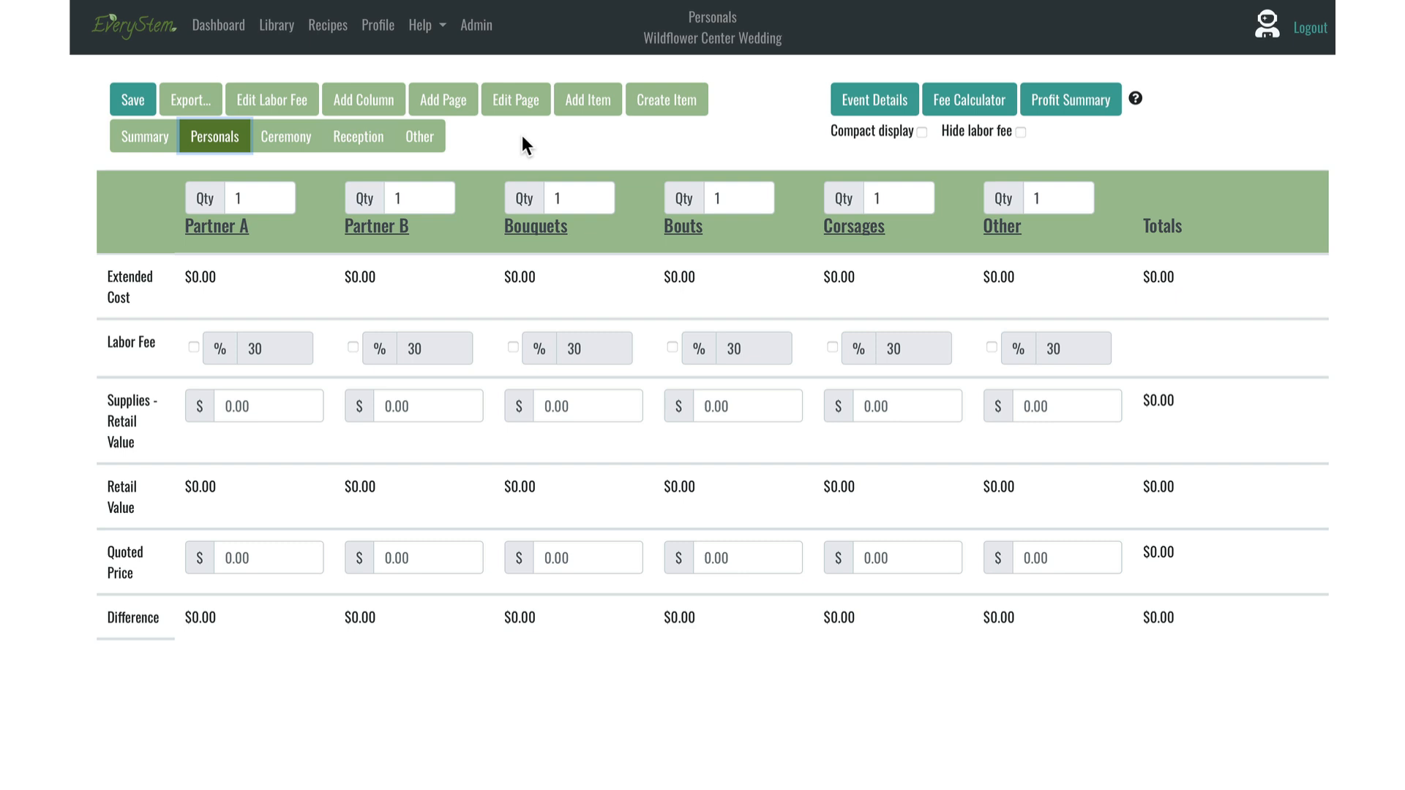
Pin the Wildflower Center, Four Seasons and Allan House wedding events in the Venue Templates folder under Weddings.
{"action": "left_click", "coordinate": [219, 24]}
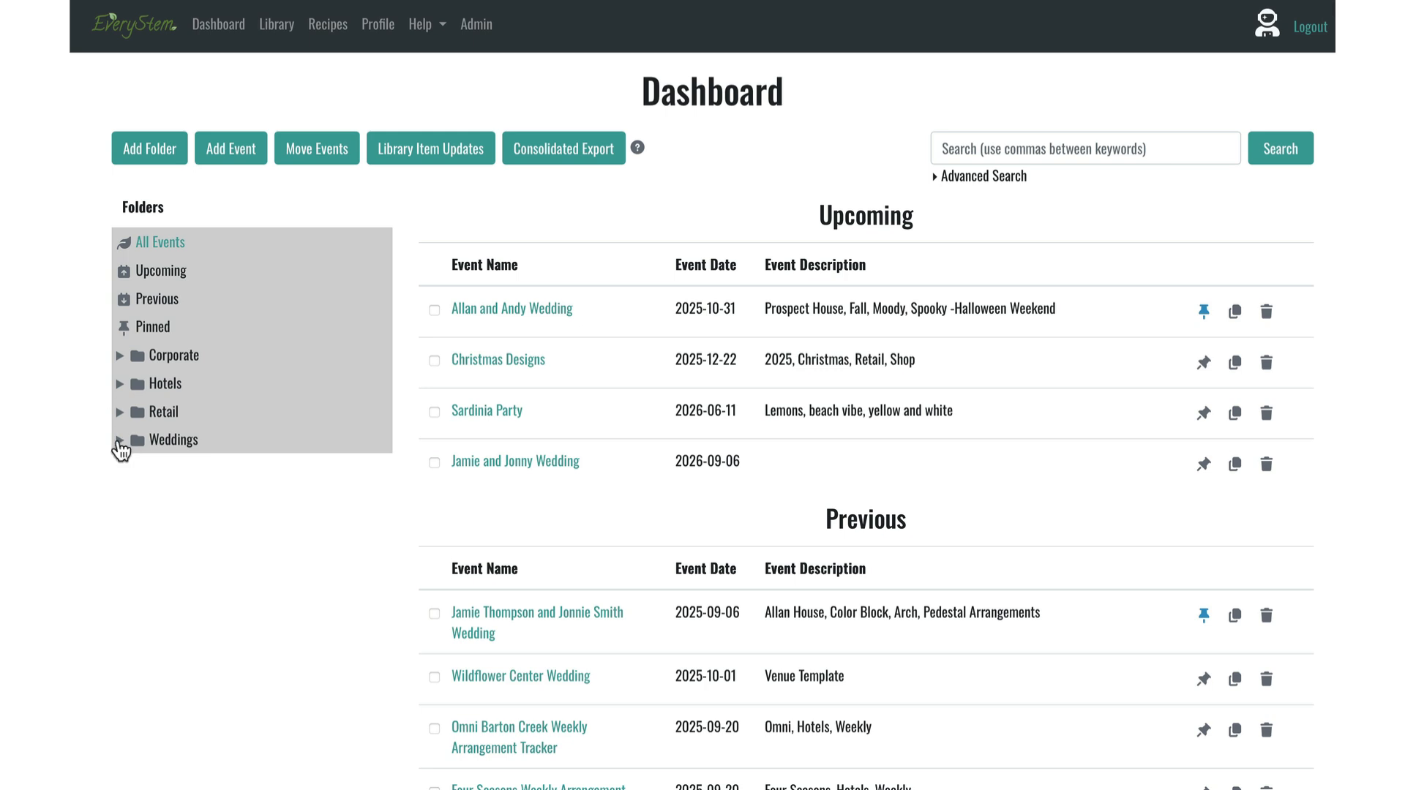
{"action": "left_click", "coordinate": [120, 440]}
{"action": "left_click", "coordinate": [178, 502]}
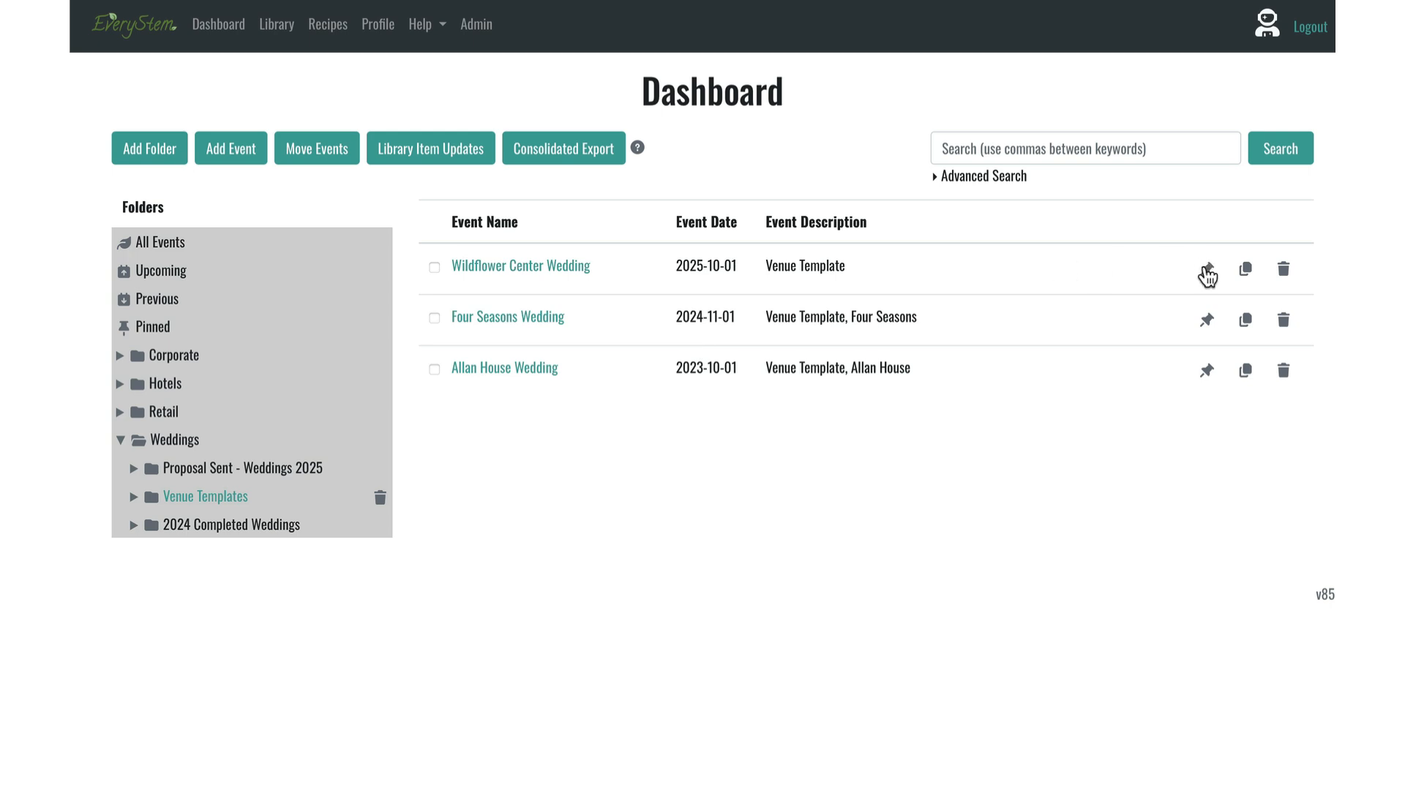
{"action": "left_click", "coordinate": [1207, 269]}
{"action": "left_click", "coordinate": [1208, 322]}
{"action": "left_click", "coordinate": [1207, 372]}
Review the list of pinned events and the contents of the Venue Templates folder on the dashboard.
{"action": "left_click", "coordinate": [134, 331]}
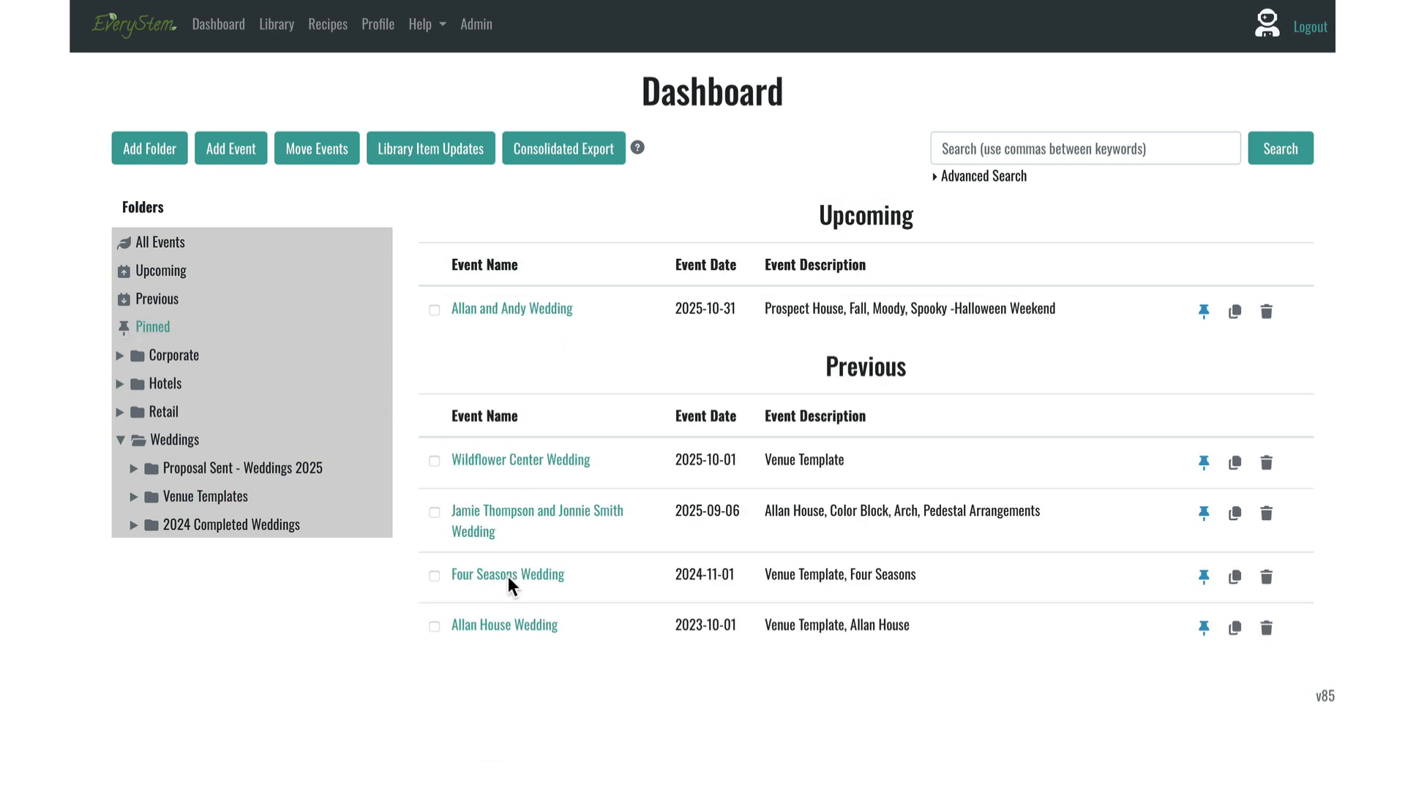
{"action": "left_click", "coordinate": [210, 502]}
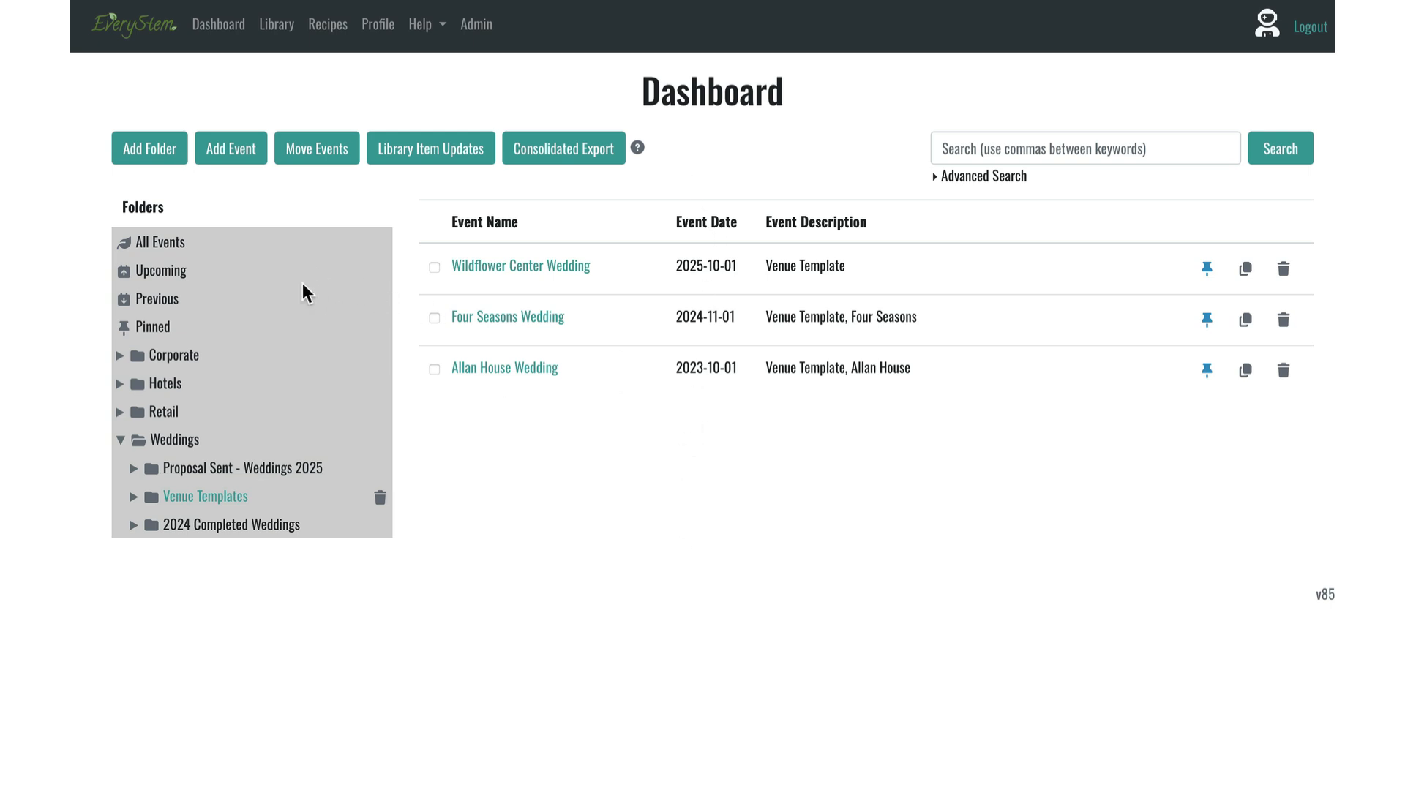
{"action": "left_click", "coordinate": [149, 330]}
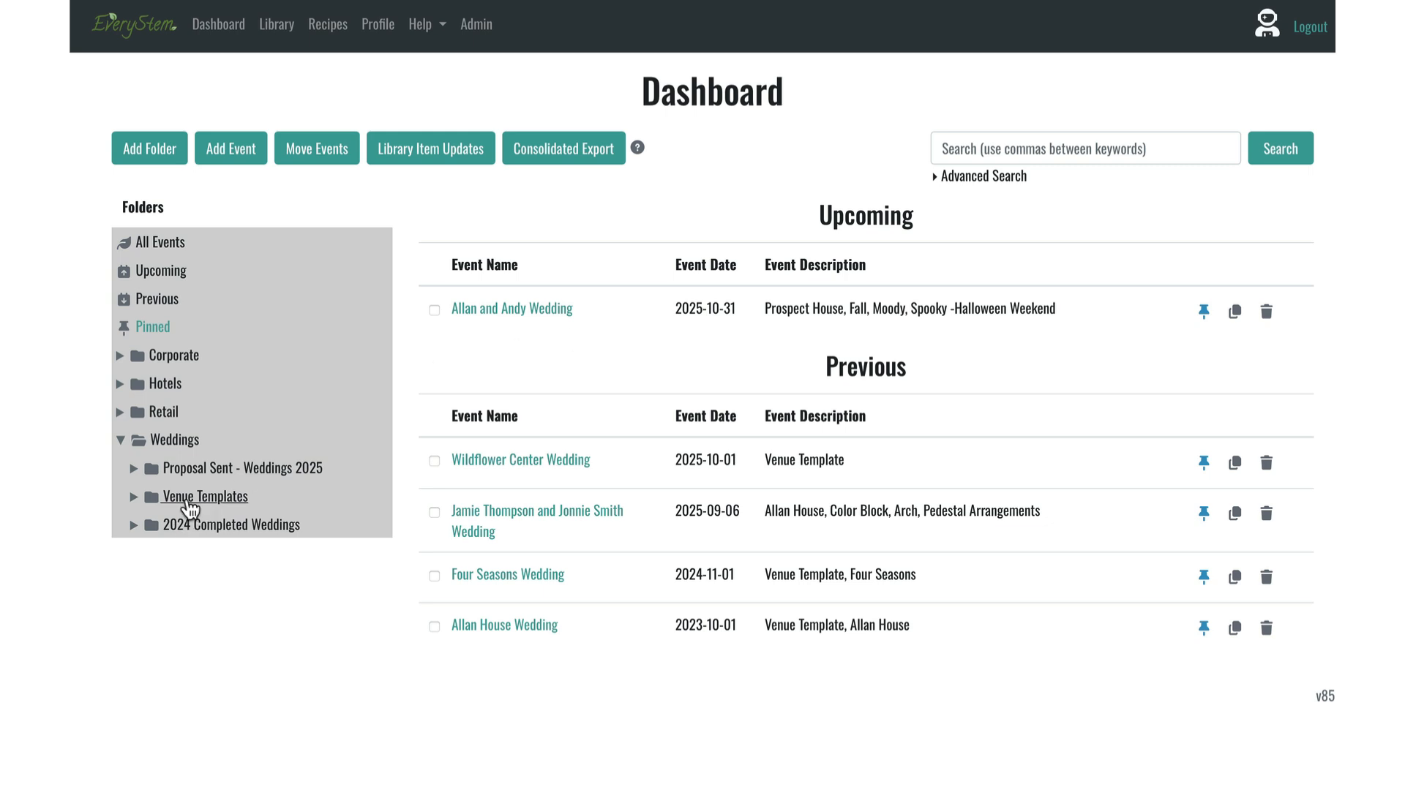
{"action": "left_click", "coordinate": [188, 499]}
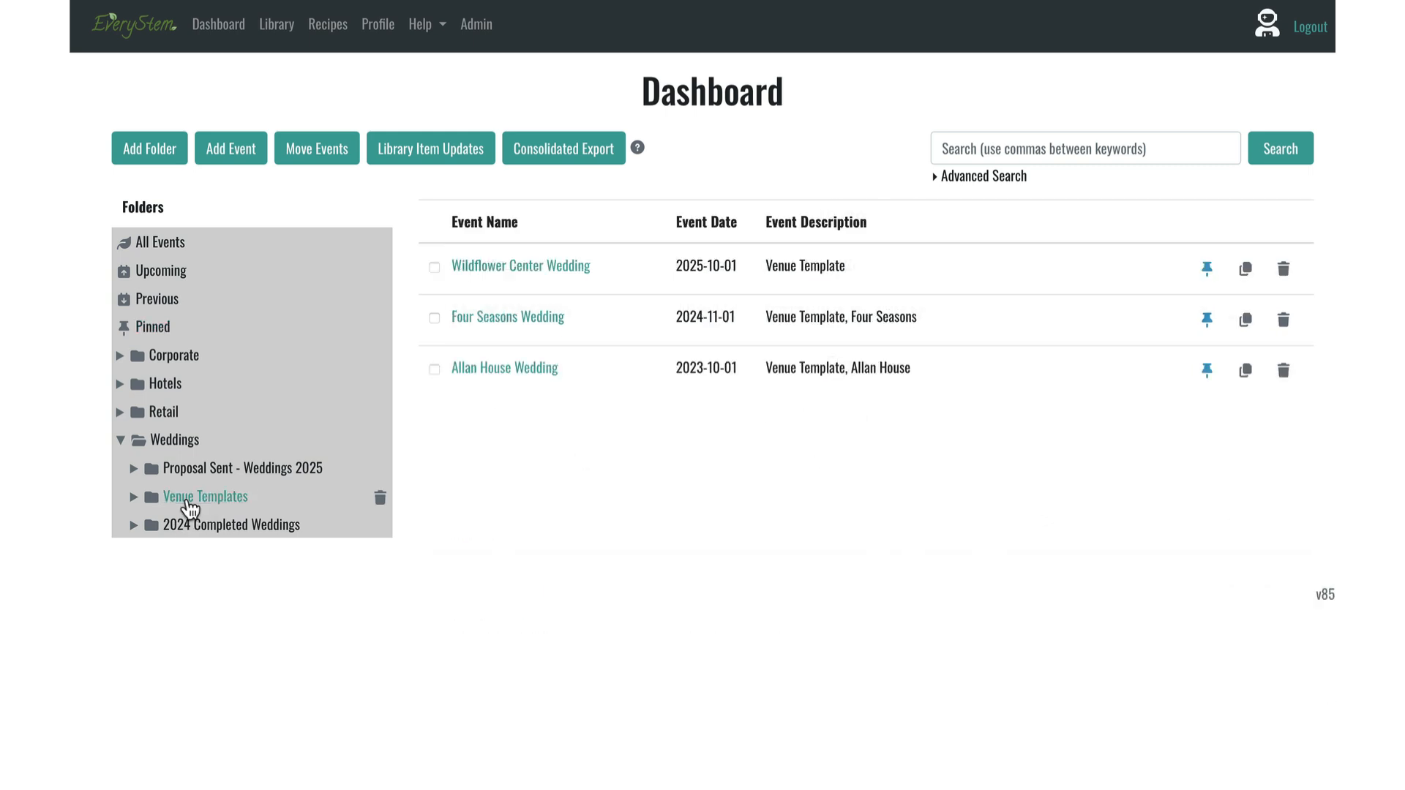
{"action": "left_click", "coordinate": [120, 357]}
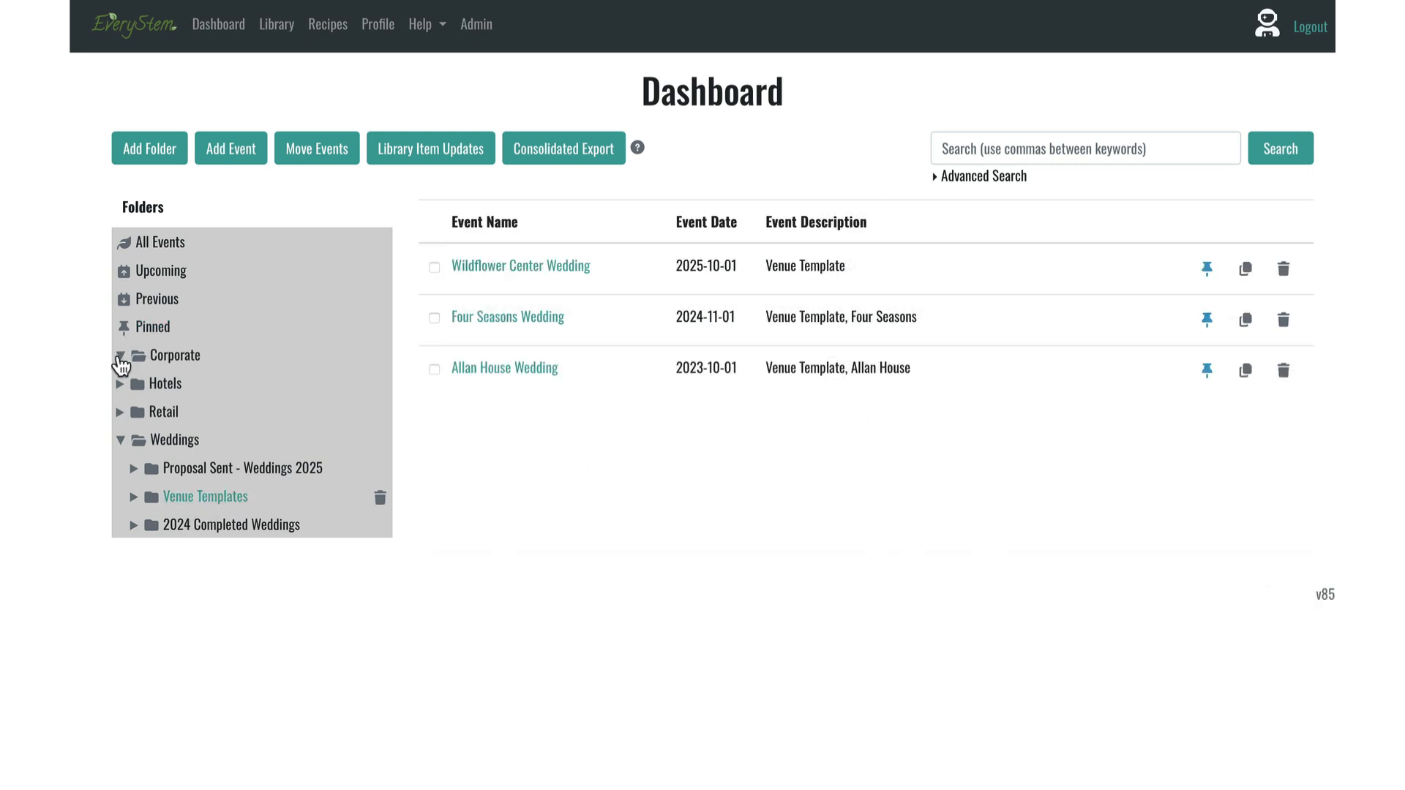
{"action": "left_click", "coordinate": [175, 355]}
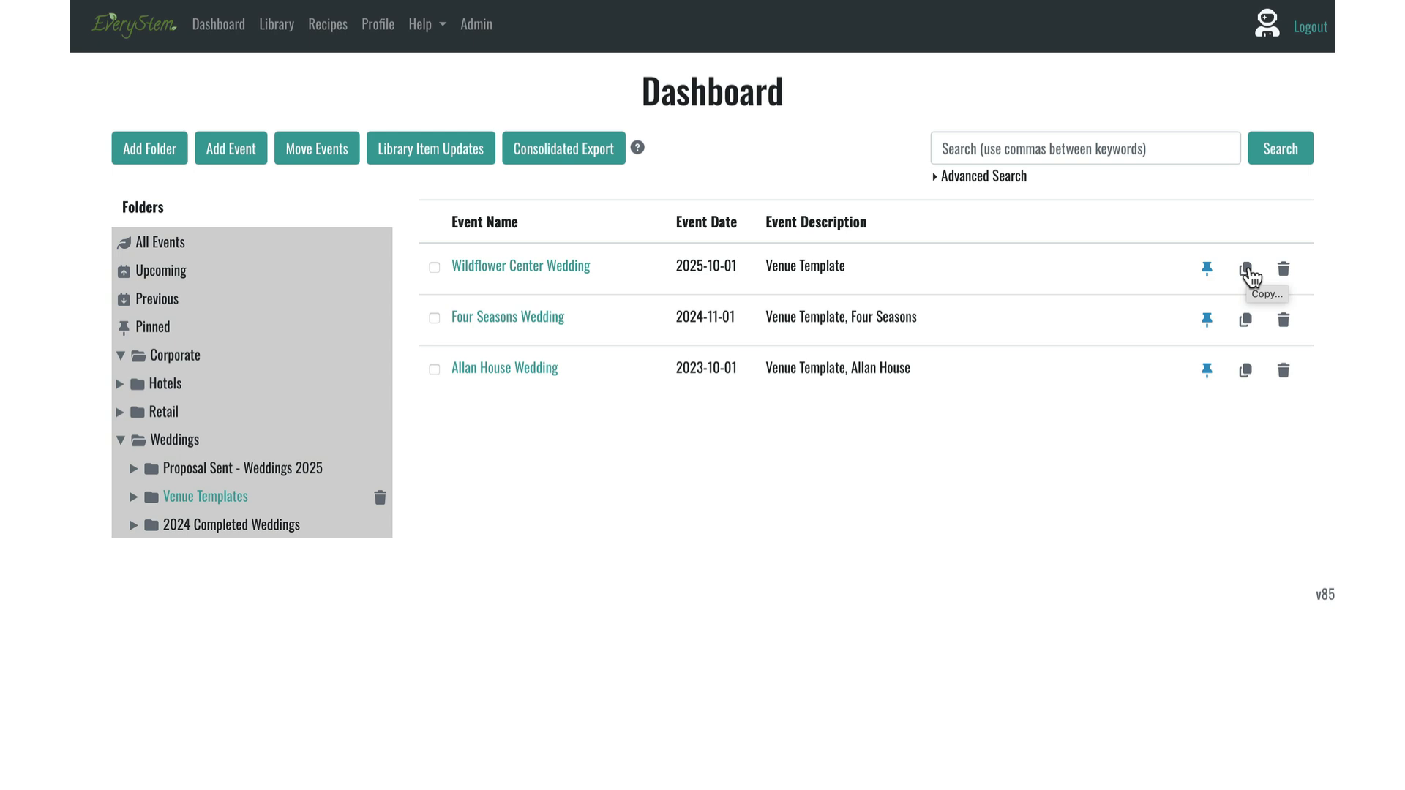
Start a copy of the Wildflower Center Wedding event and name it with the couple's first names followed by "Wedding".
{"action": "left_click", "coordinate": [1251, 277]}
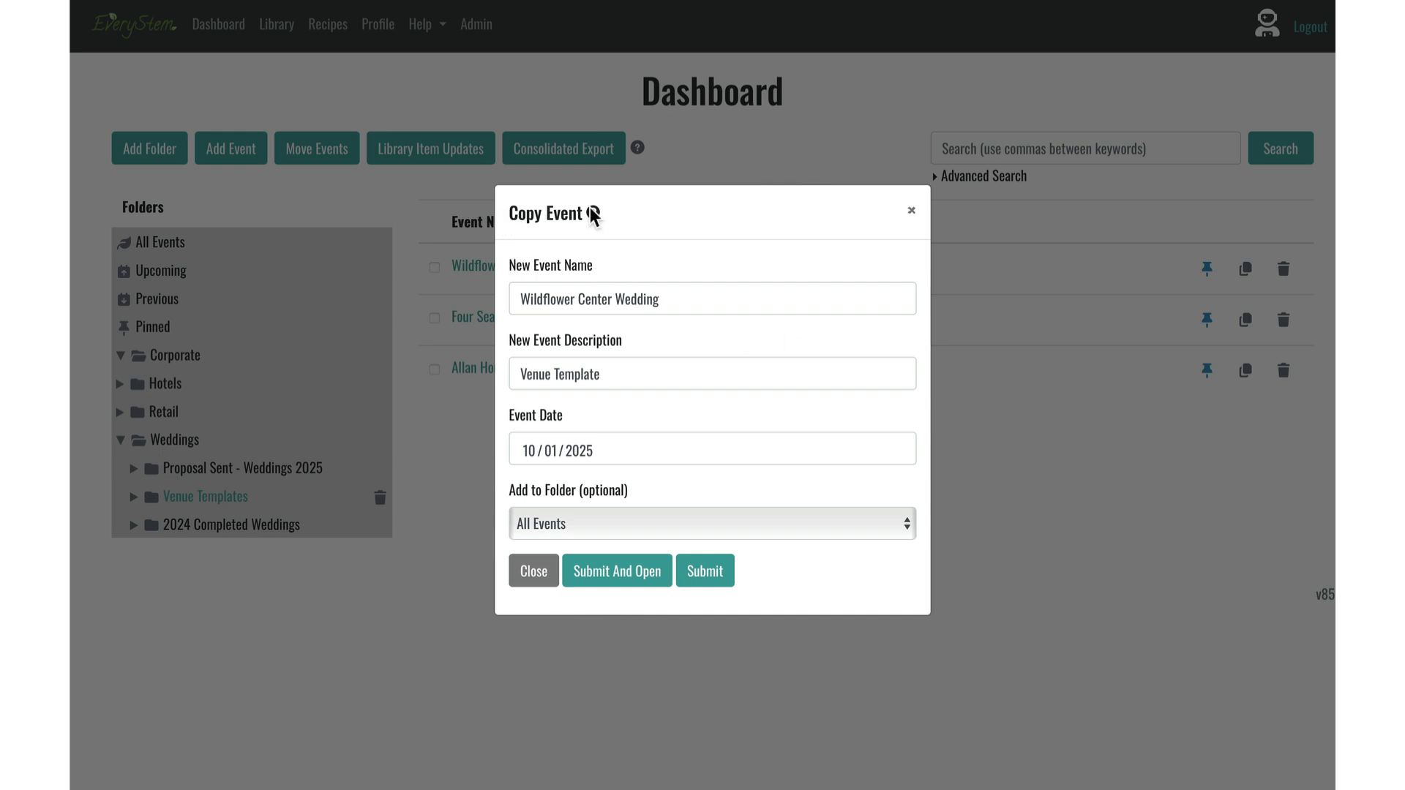
{"action": "mouse_move", "coordinate": [595, 213]}
{"action": "left_click", "coordinate": [598, 295]}
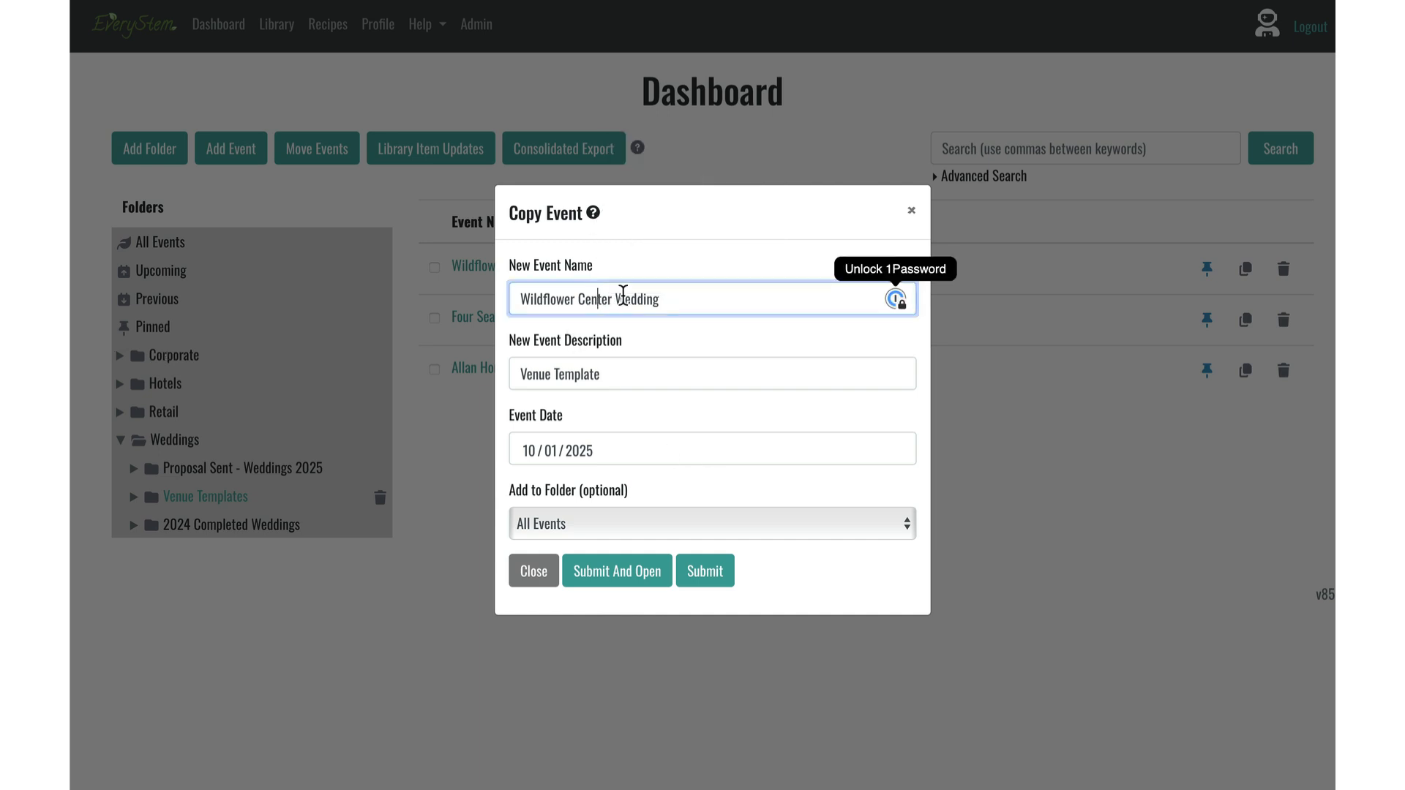
{"action": "left_click_drag", "start_coordinate": [674, 296], "coordinate": [443, 295]}
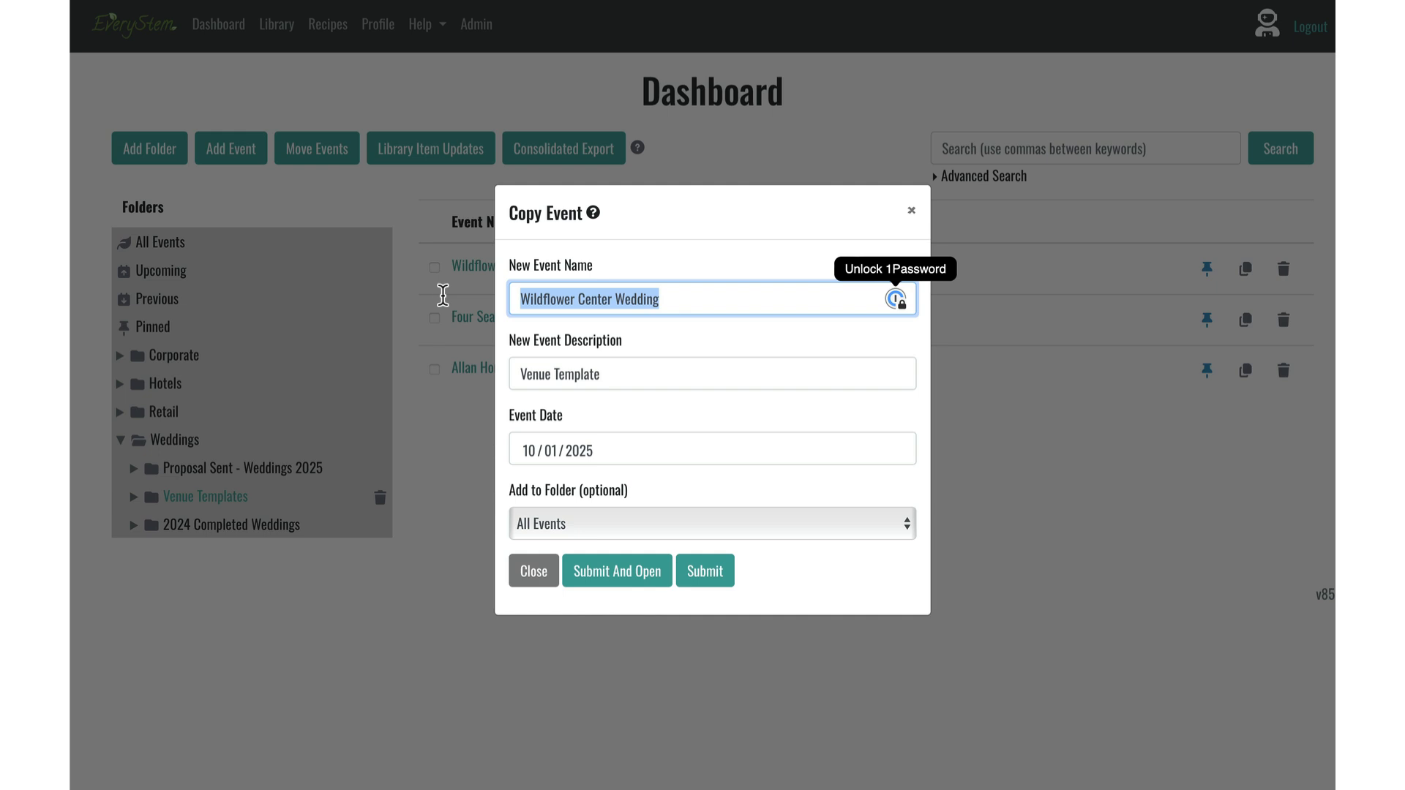
{"action": "type", "text": "Jan"}
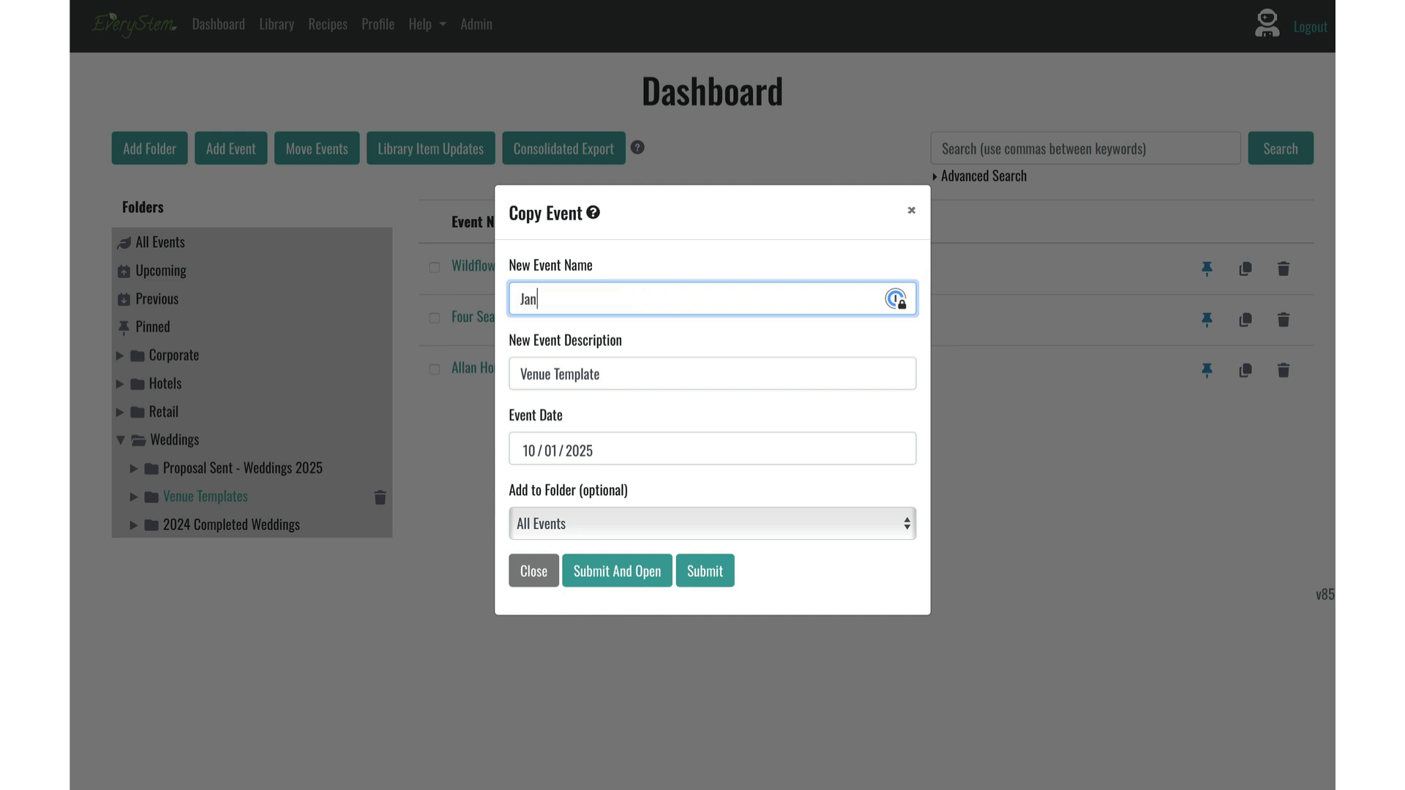
{"action": "type", "text": "e and Susie's Wedding"}
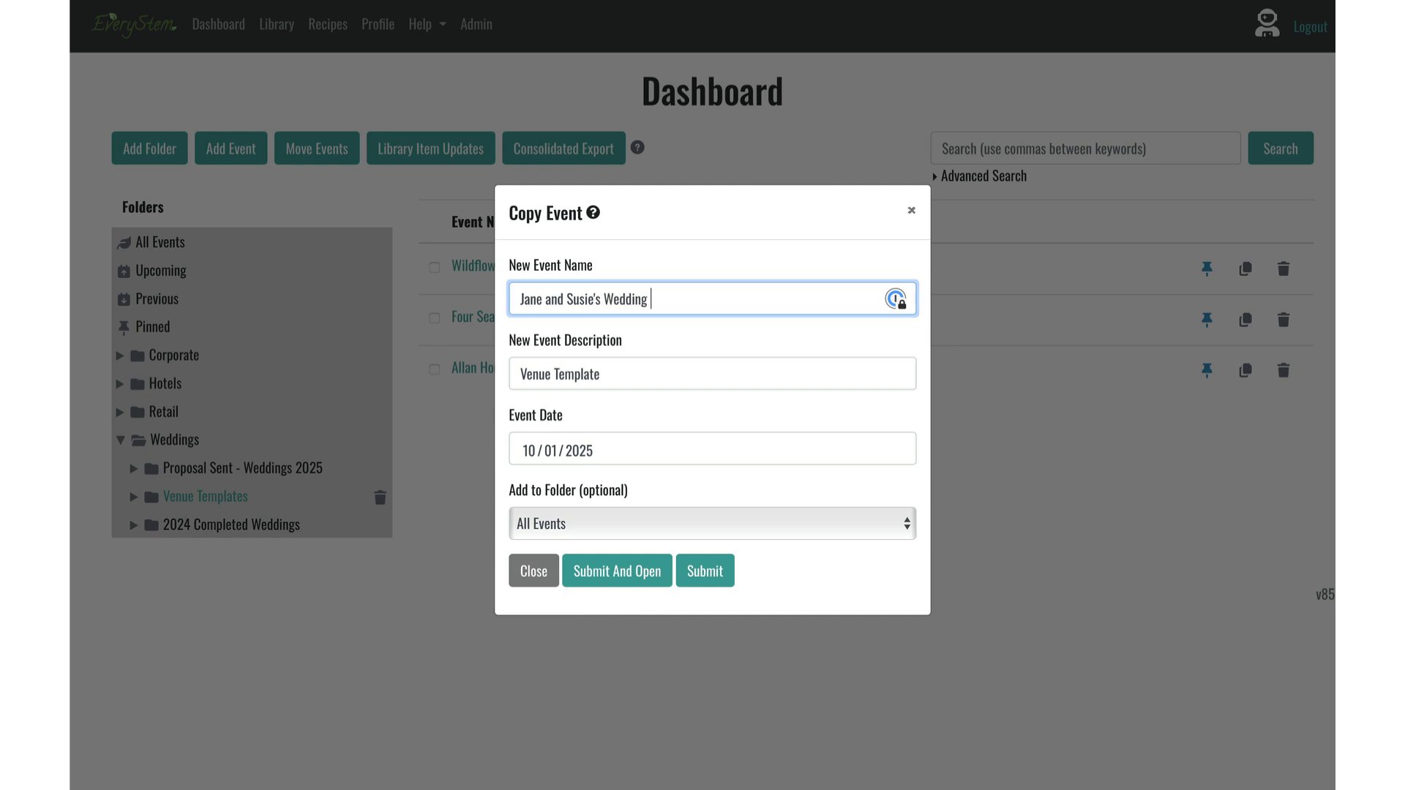
Replace the copy's event description with "Wildflower Center, Moody Fall Palette, Entry Installation".
{"action": "left_click", "coordinate": [575, 372]}
{"action": "double_click", "coordinate": [596, 375]}
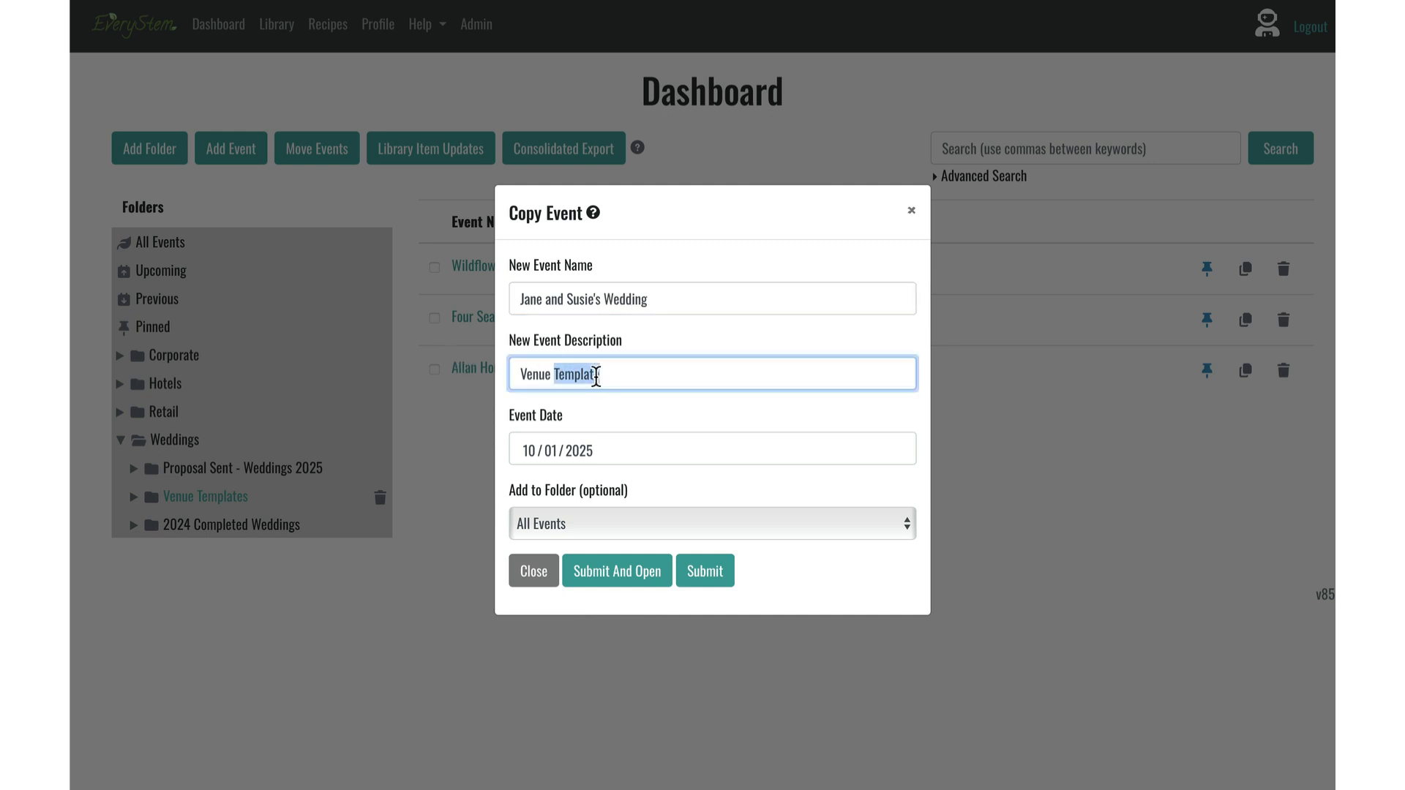
{"action": "key", "text": "BackSpace"}
{"action": "key", "text": "BackSpace"}
{"action": "key", "text": "BackSpace"}
{"action": "key", "text": "BackSpace"}
{"action": "key", "text": "BackSpace"}
{"action": "key", "text": "BackSpace"}
{"action": "key", "text": "BackSpace"}
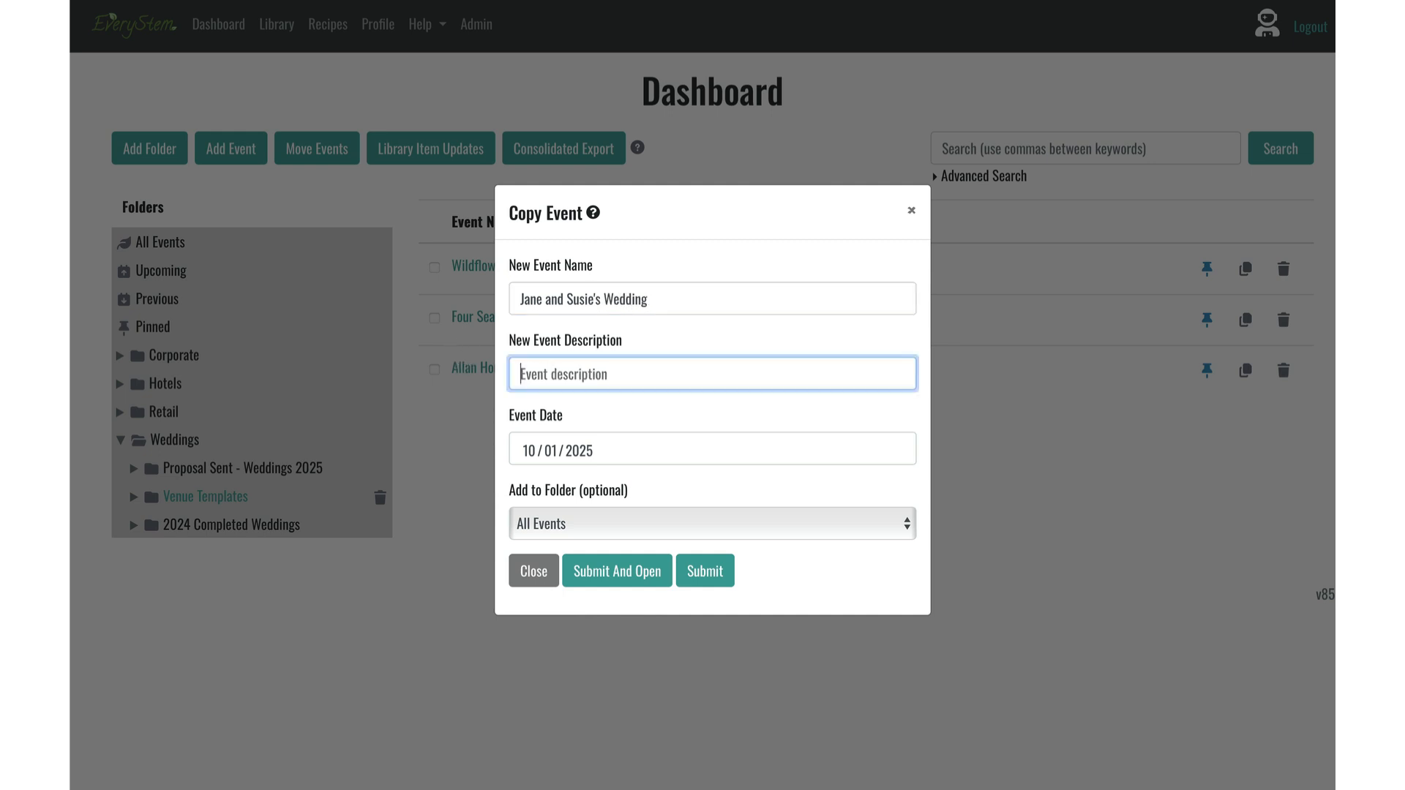
{"action": "type", "text": "Wildflower Center, Moody "}
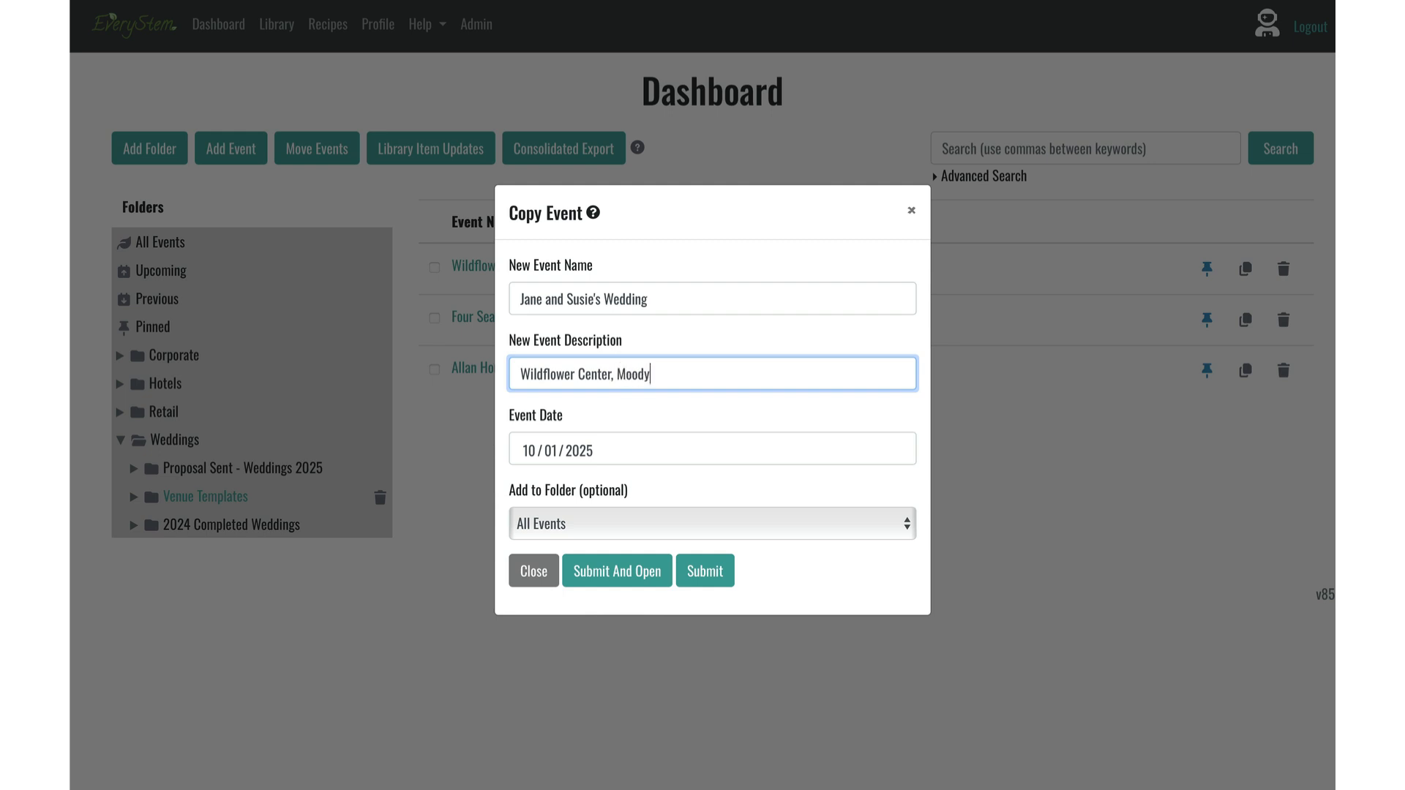
{"action": "type", "text": "Fall Palette,"}
{"action": "type", "text": "Entry Installation"}
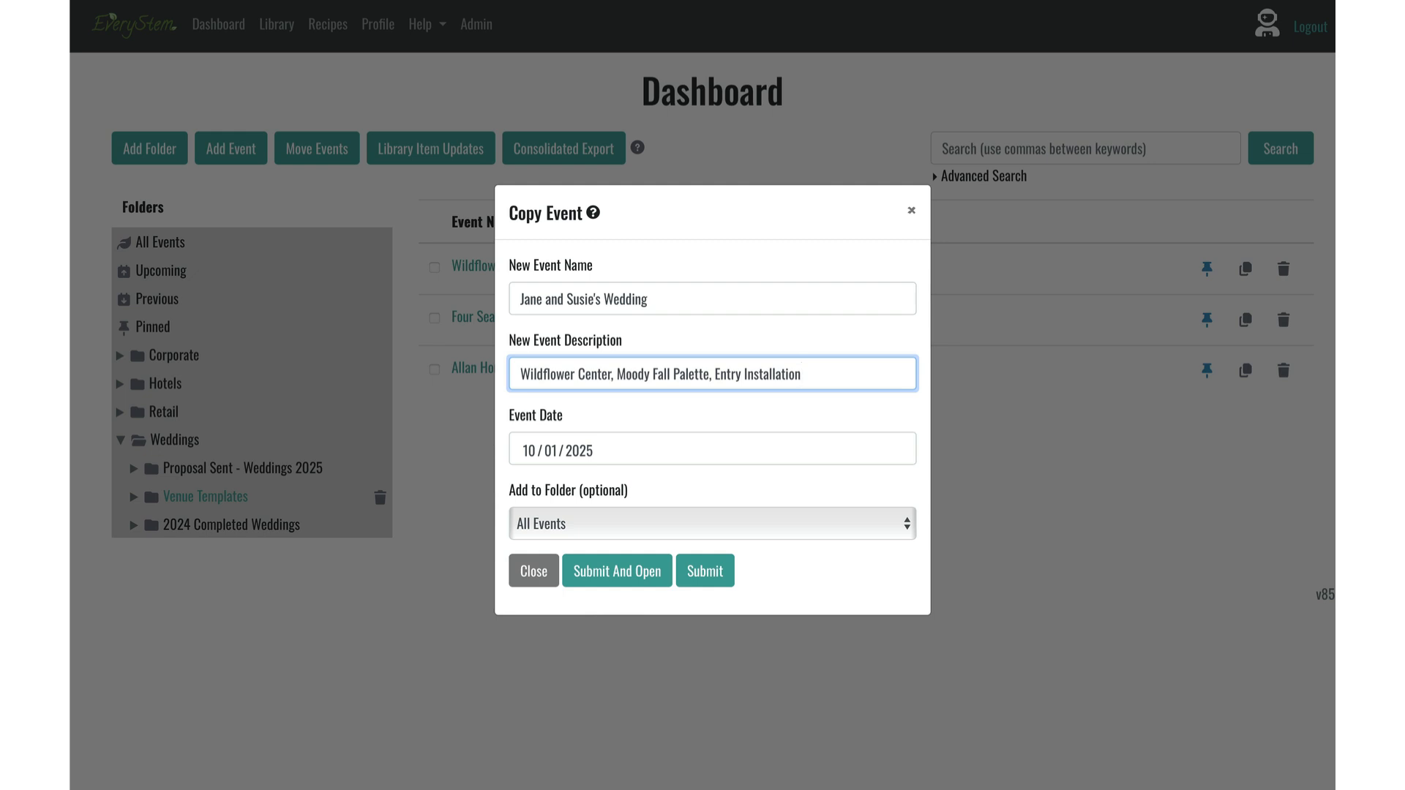
Set the copied event's date to 11/22/2025.
{"action": "left_click", "coordinate": [603, 458]}
{"action": "left_click", "coordinate": [622, 475]}
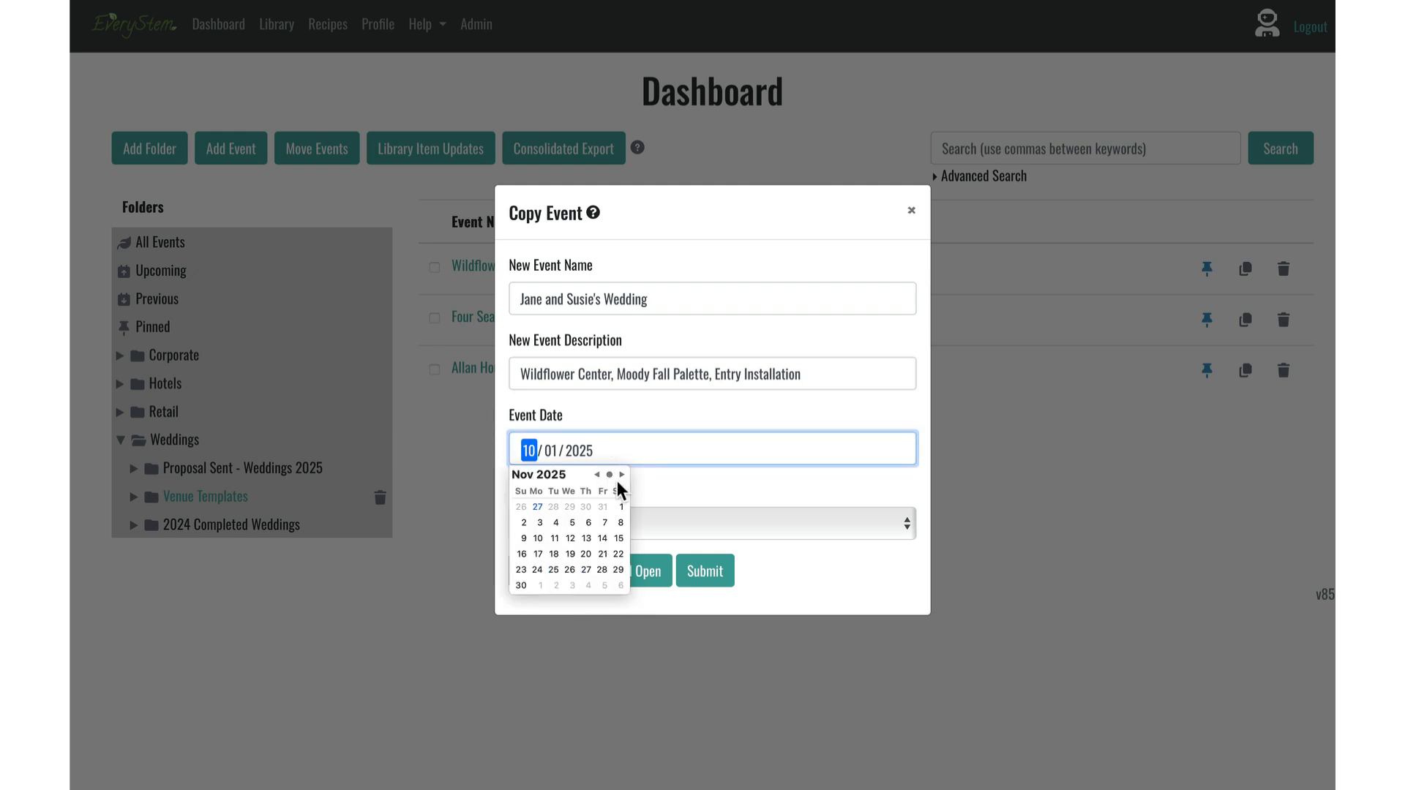
{"action": "left_click", "coordinate": [618, 556]}
{"action": "left_click", "coordinate": [701, 493]}
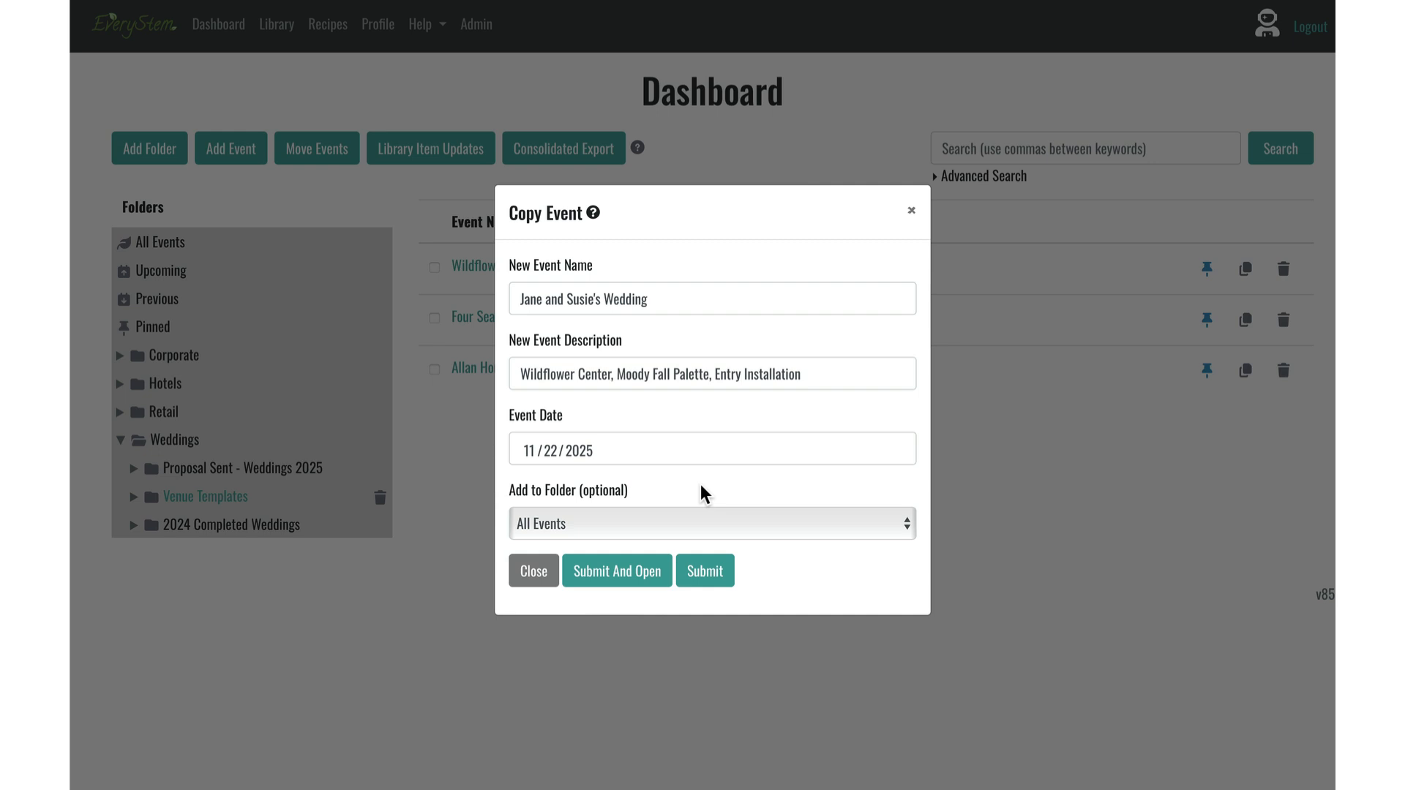
Assign the copied event to the folder "Weddings | Proposal Sent - Weddings 2025" and submit the copy.
{"action": "left_click", "coordinate": [583, 526]}
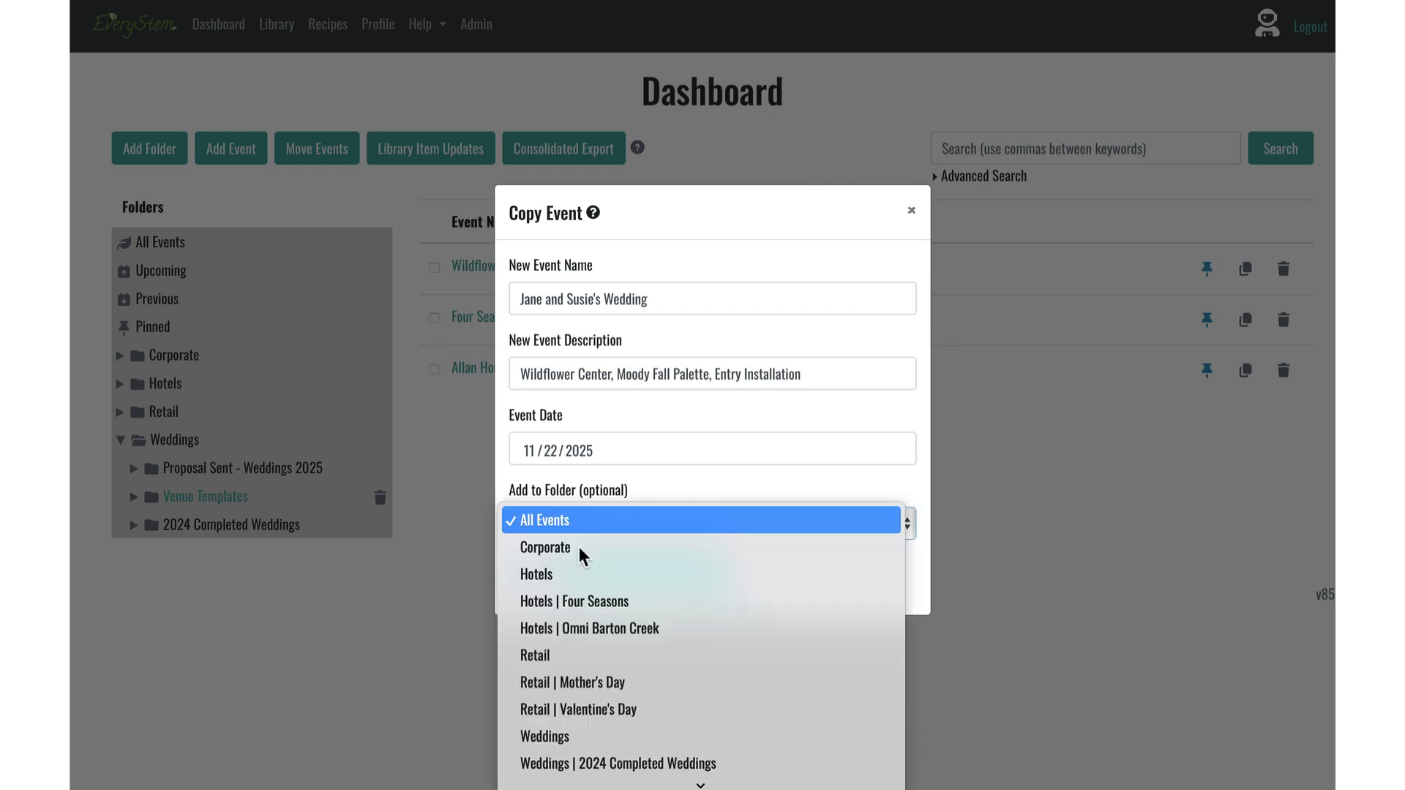
{"action": "scroll", "coordinate": [582, 618], "scroll_direction": "down", "scroll_amount": 1}
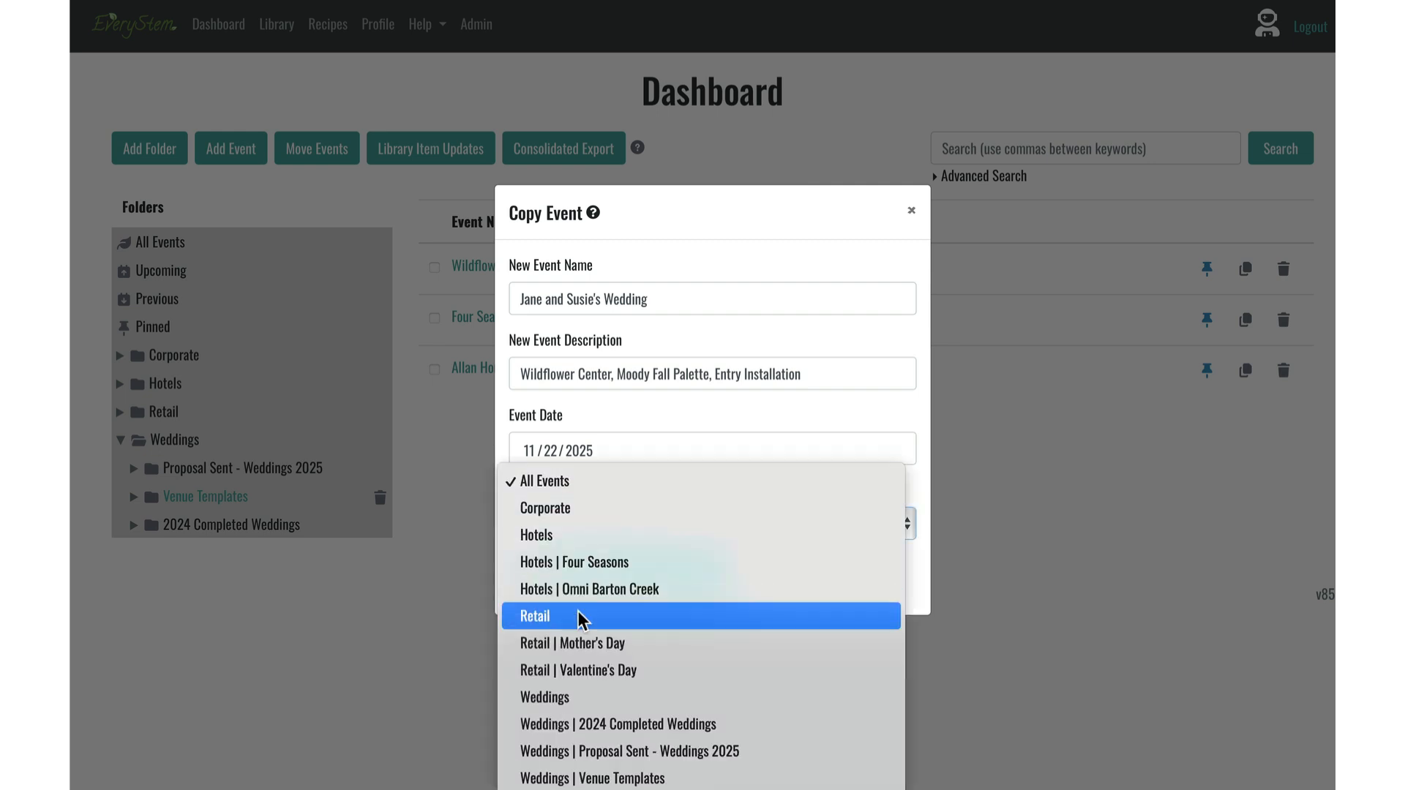
{"action": "left_click", "coordinate": [600, 753]}
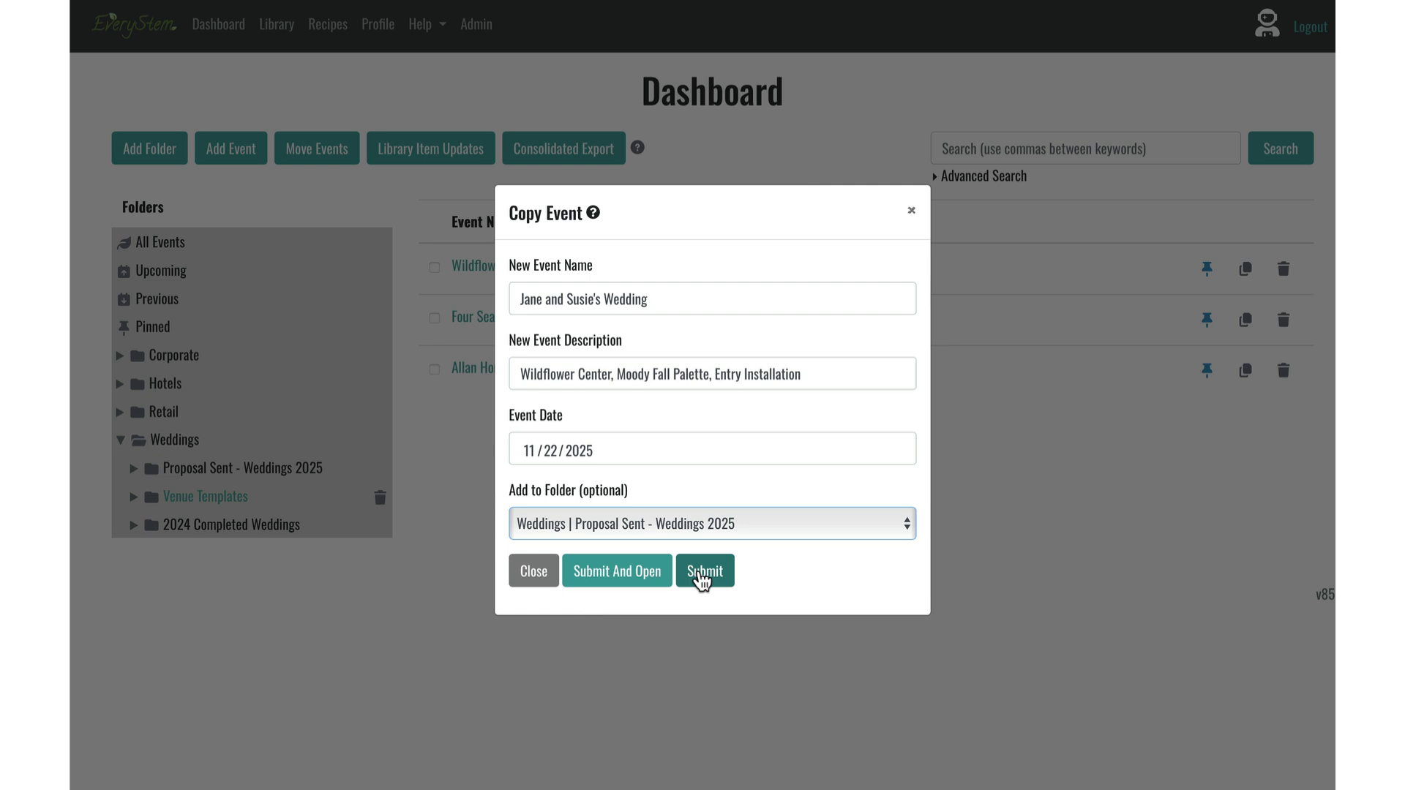
{"action": "left_click", "coordinate": [701, 578]}
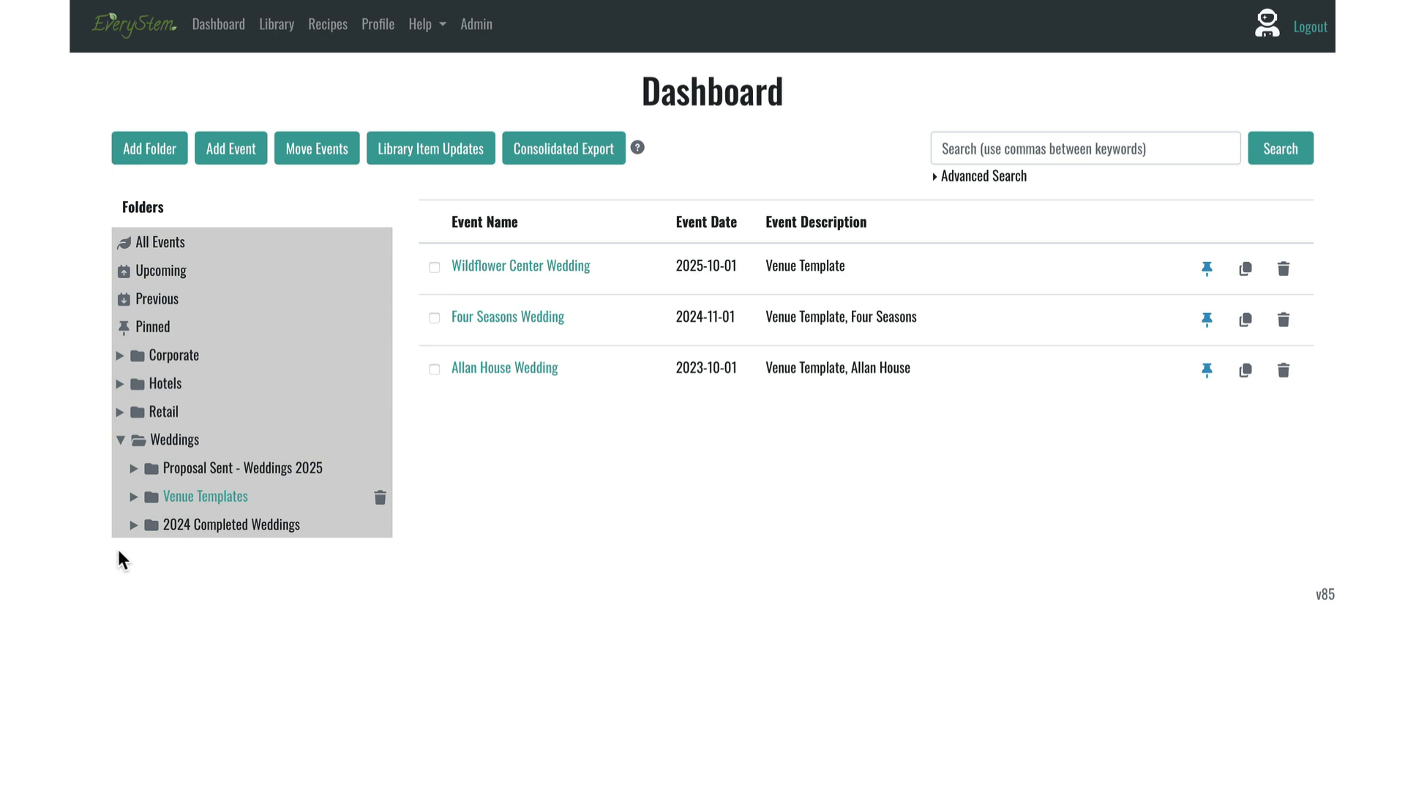
Open the copied wedding from the "Proposal Sent - Weddings 2025" folder, check its Personals page and go to its Reception page.
{"action": "left_click", "coordinate": [196, 470]}
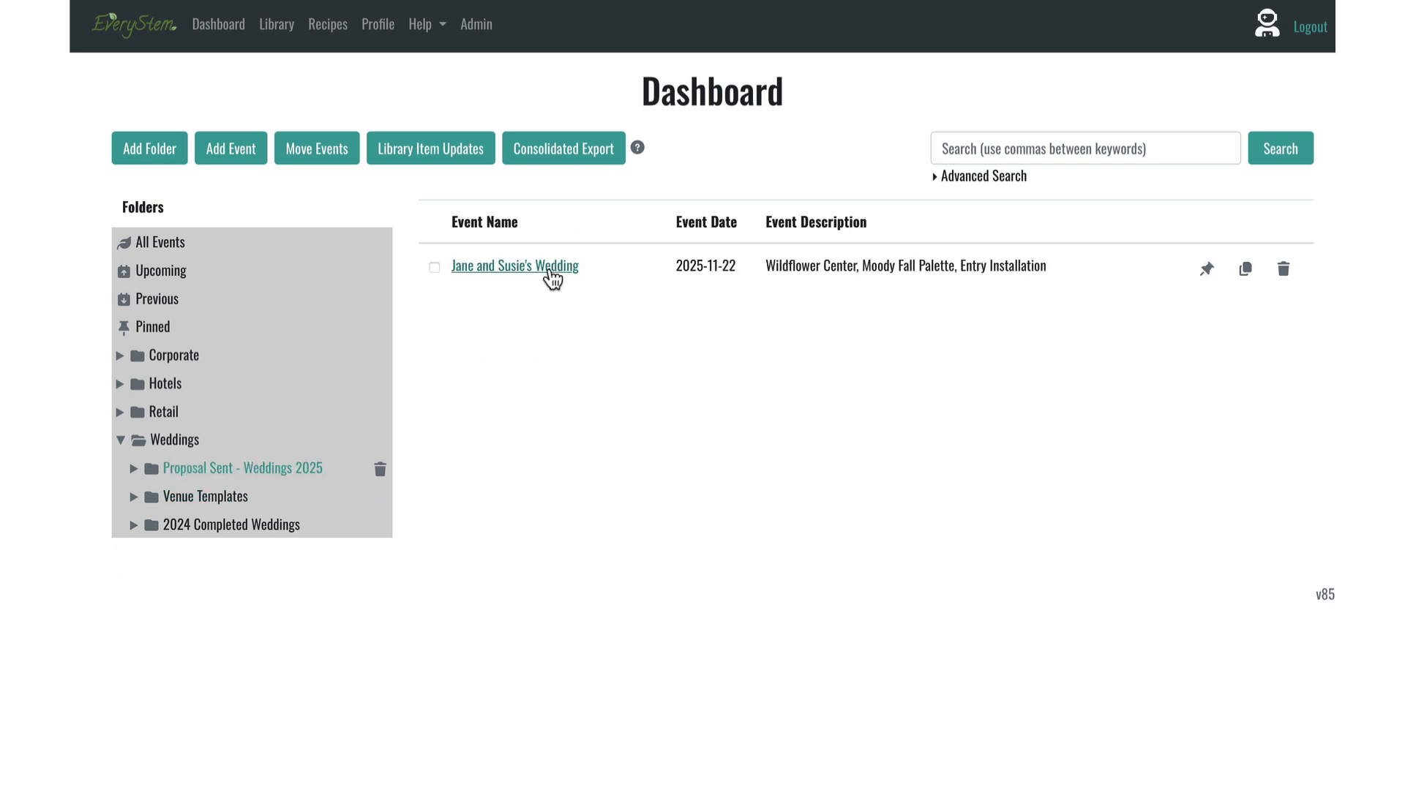
{"action": "left_click", "coordinate": [545, 267]}
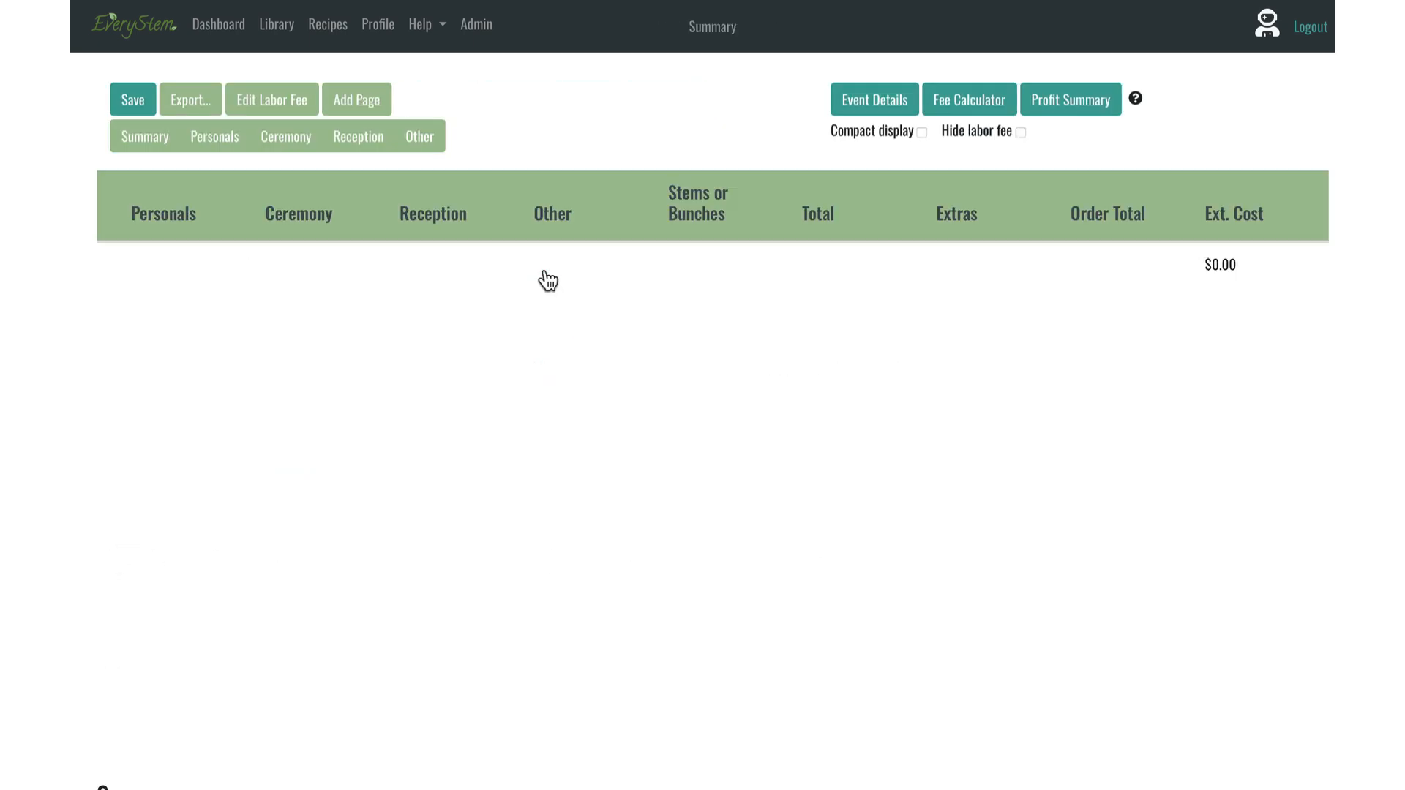
{"action": "left_click", "coordinate": [220, 137]}
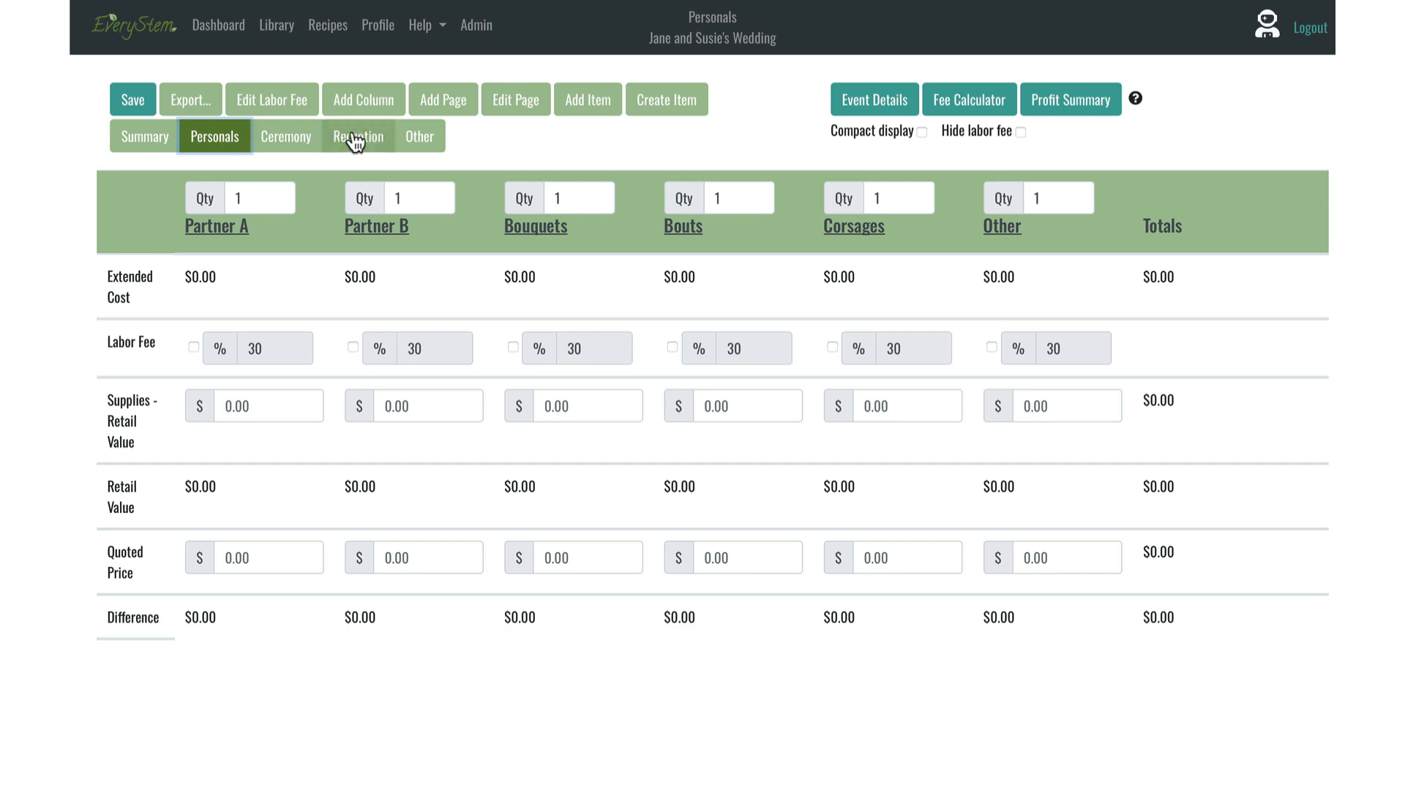
{"action": "left_click", "coordinate": [356, 136]}
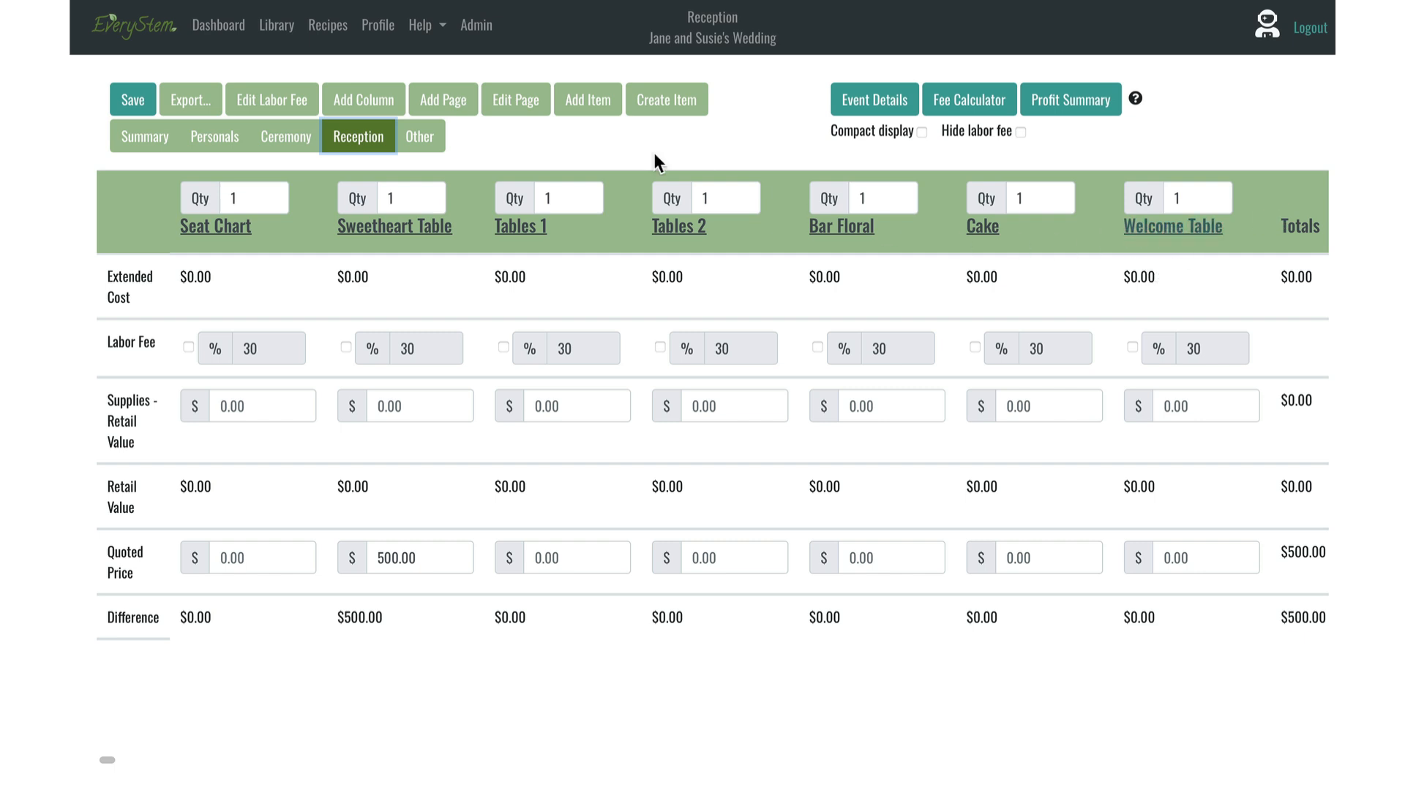
Add a Reception column from the "Front Entry Design" recipe using its library details, after checking the recipe's items.
{"action": "left_click", "coordinate": [357, 103]}
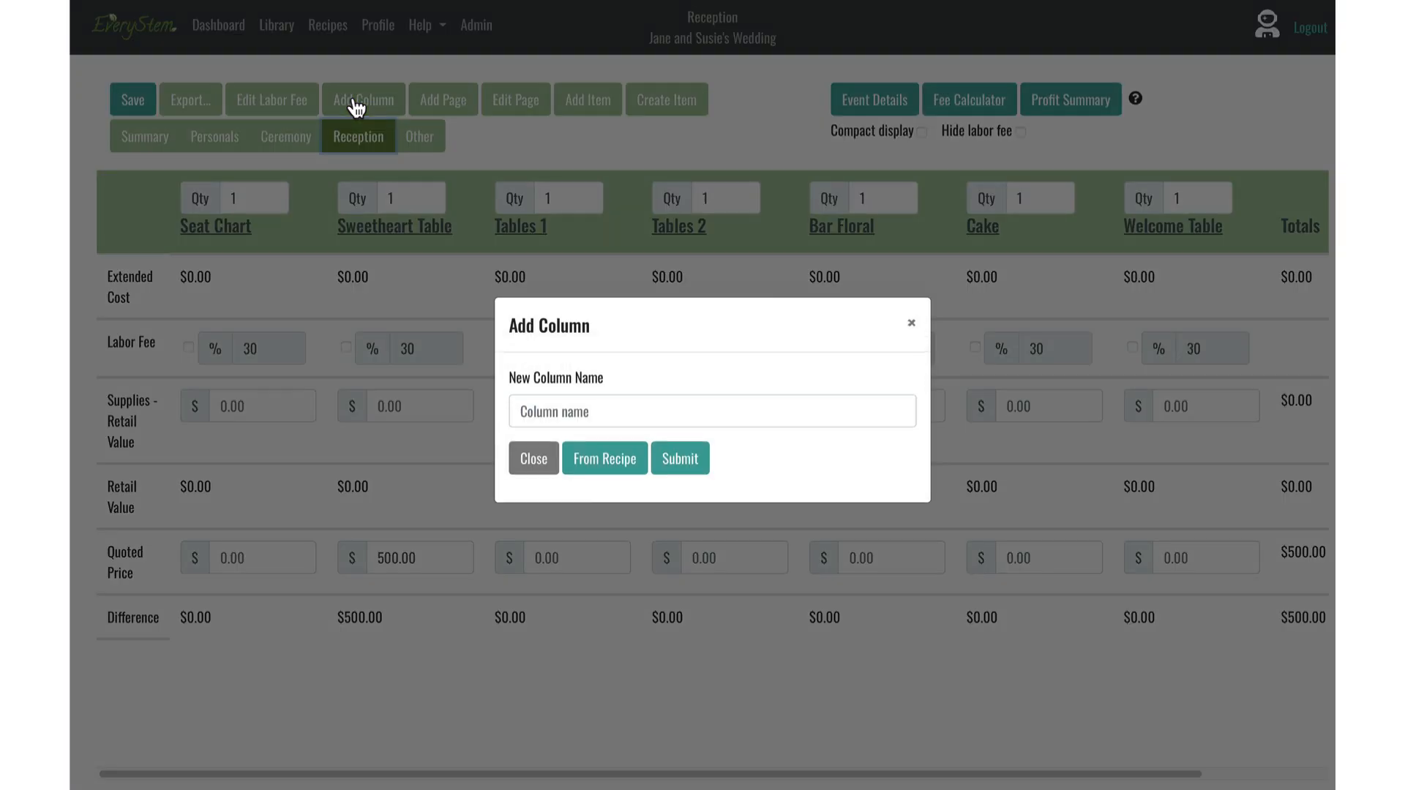
{"action": "left_click", "coordinate": [590, 468]}
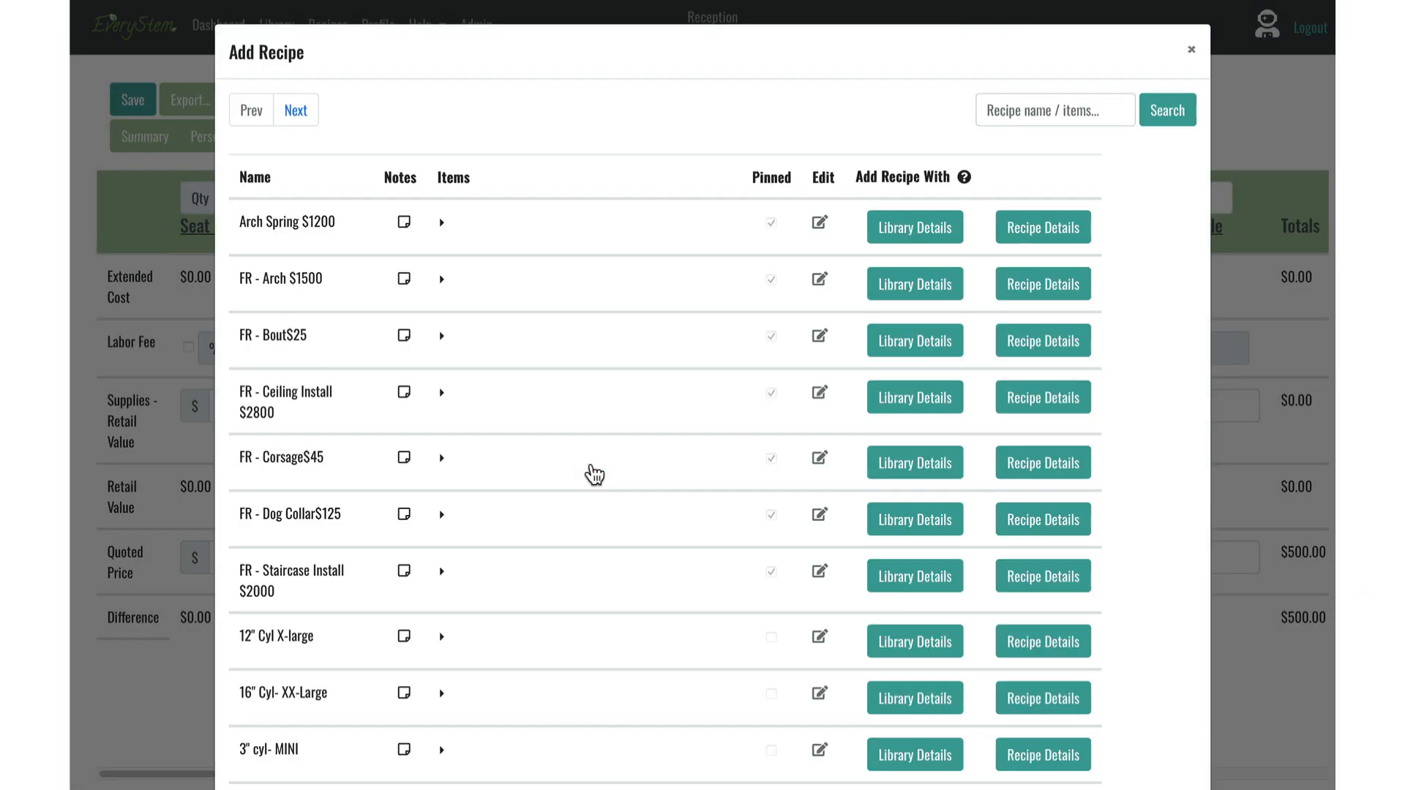
{"action": "scroll", "coordinate": [282, 326], "scroll_direction": "down", "scroll_amount": 8}
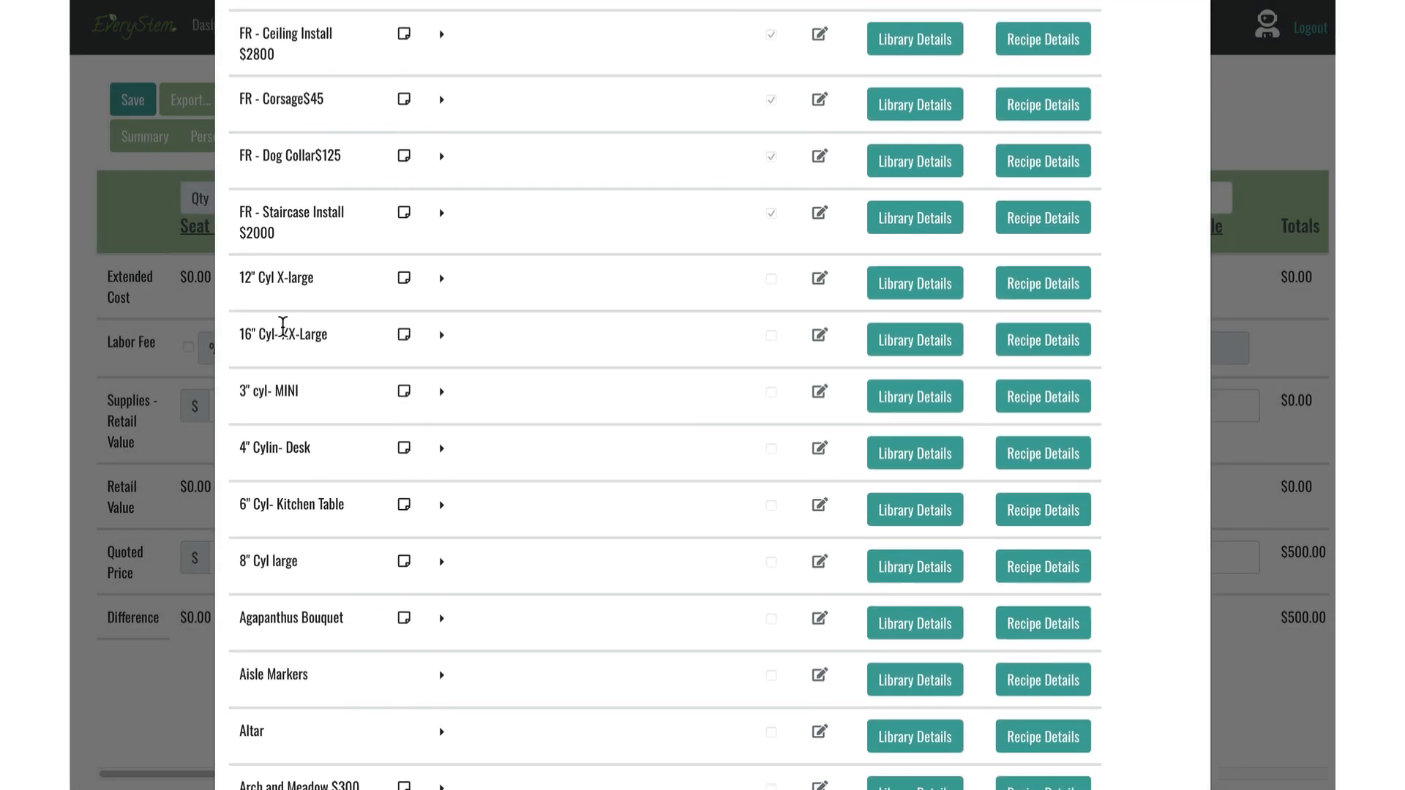
{"action": "scroll", "coordinate": [283, 327], "scroll_direction": "down", "scroll_amount": 5}
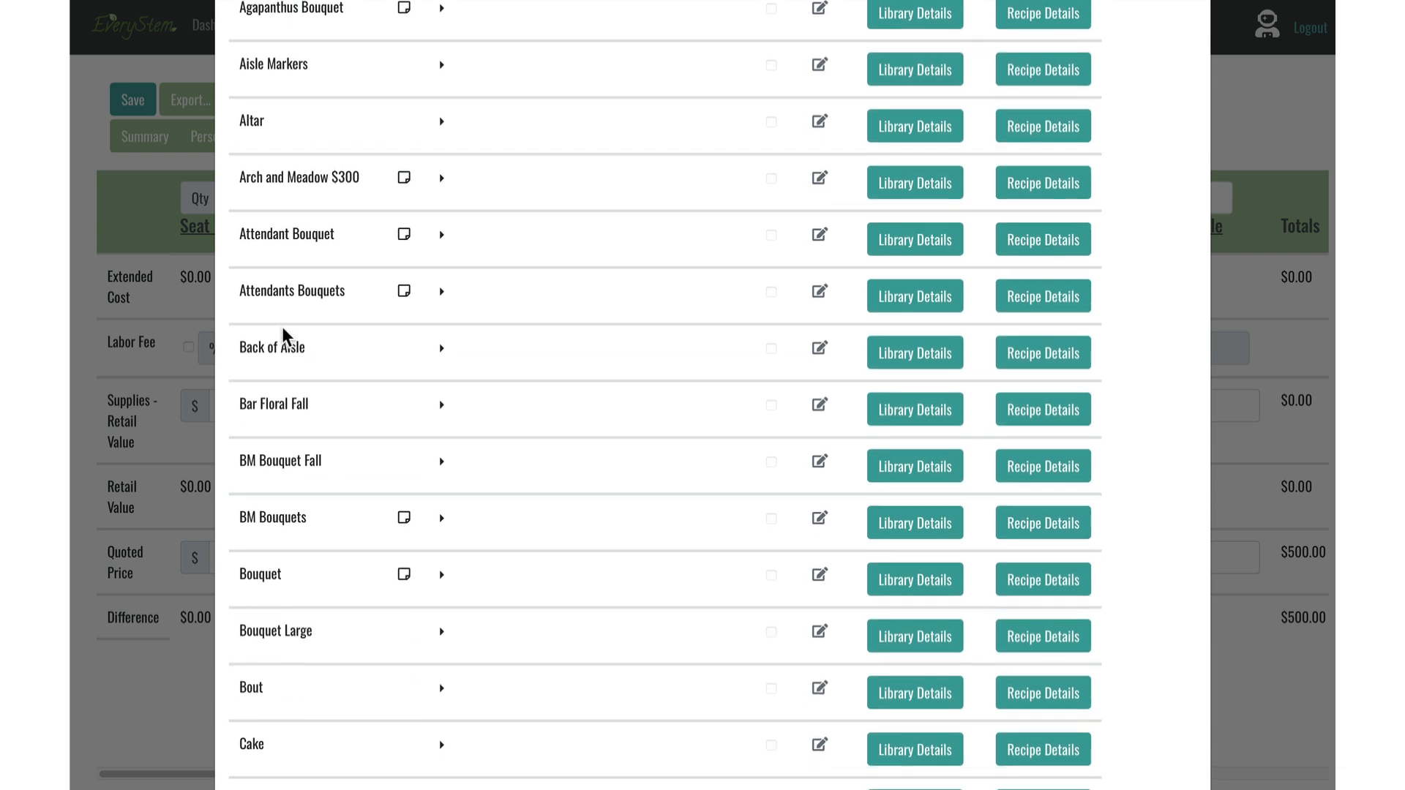
{"action": "scroll", "coordinate": [282, 328], "scroll_direction": "down", "scroll_amount": 9}
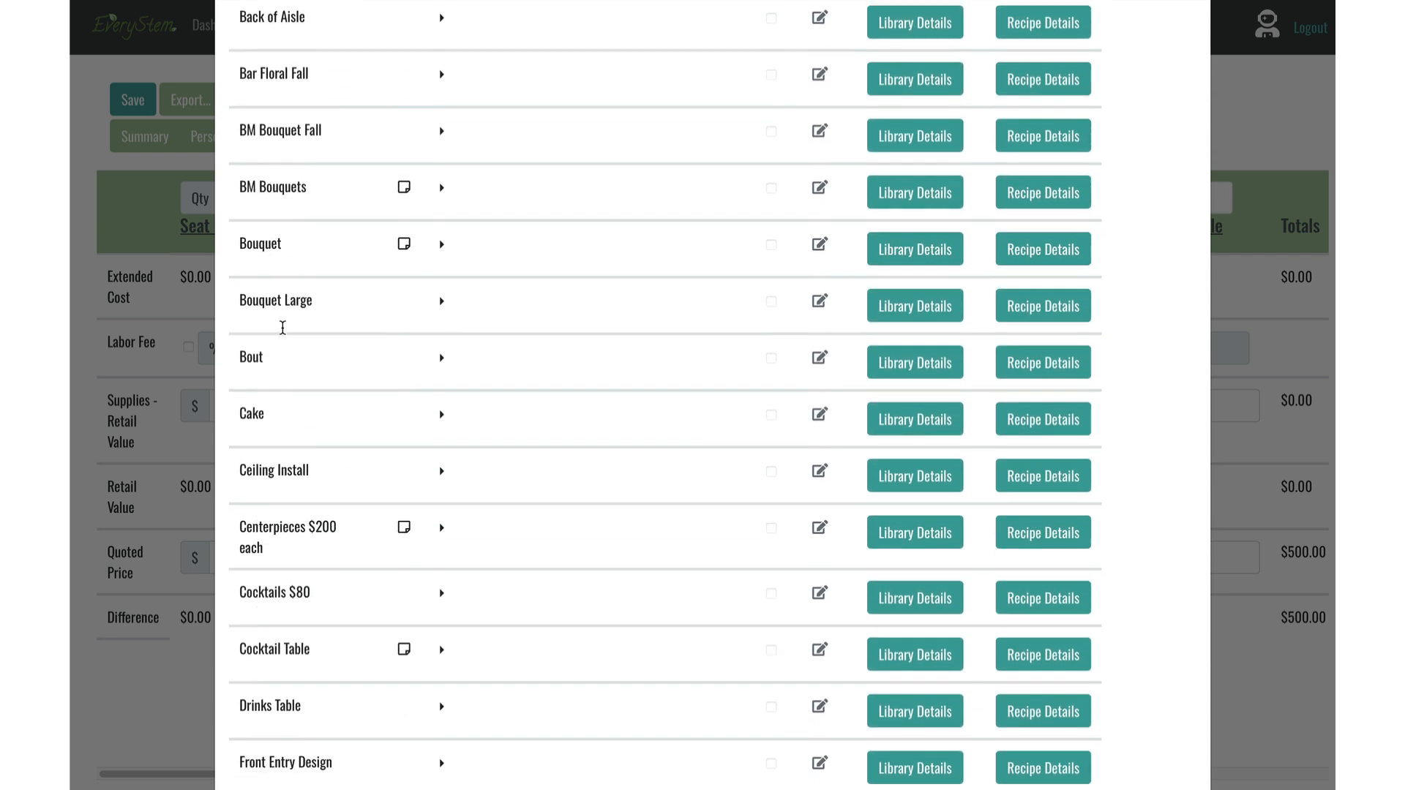
{"action": "scroll", "coordinate": [282, 328], "scroll_direction": "down", "scroll_amount": 1}
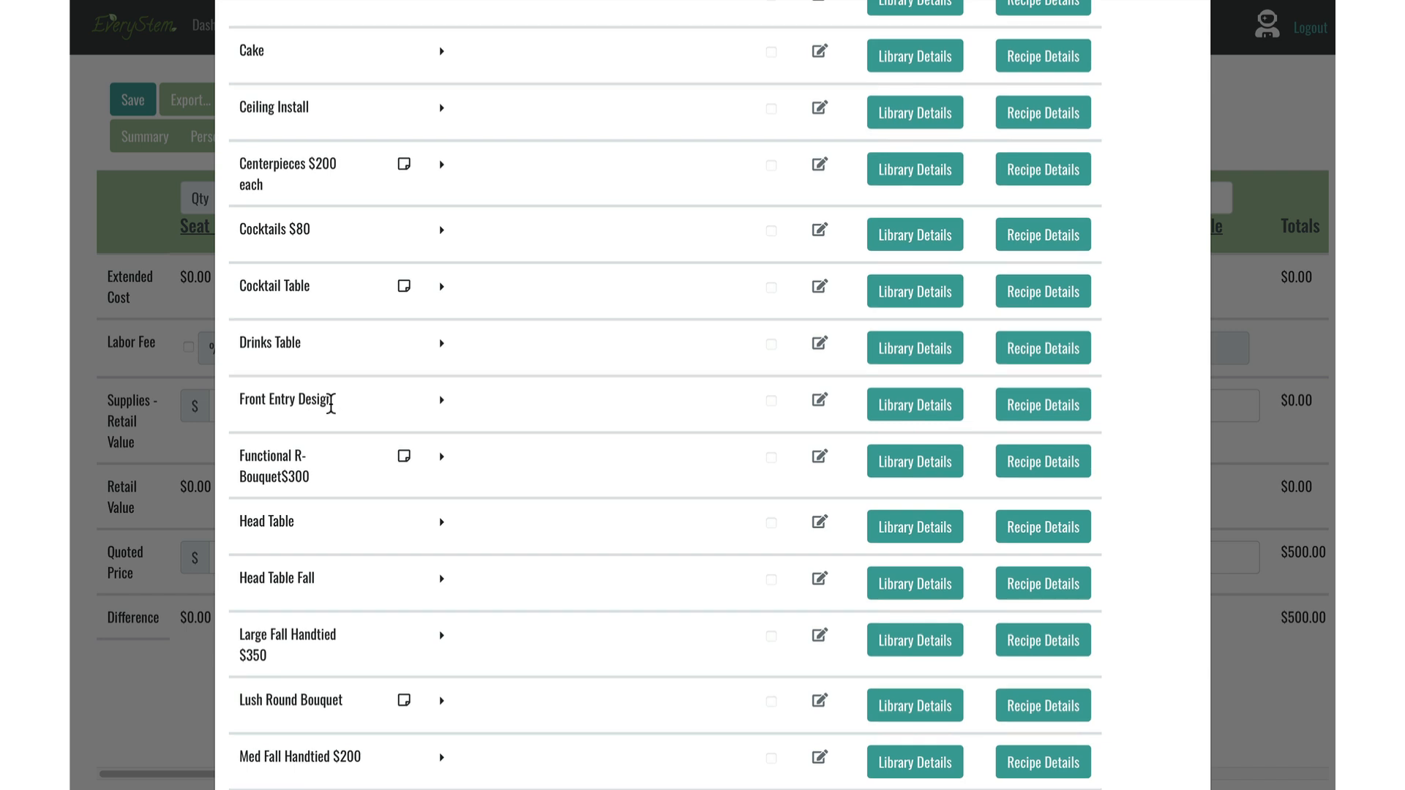
{"action": "left_click", "coordinate": [442, 400]}
{"action": "scroll", "coordinate": [788, 456], "scroll_direction": "down", "scroll_amount": 1}
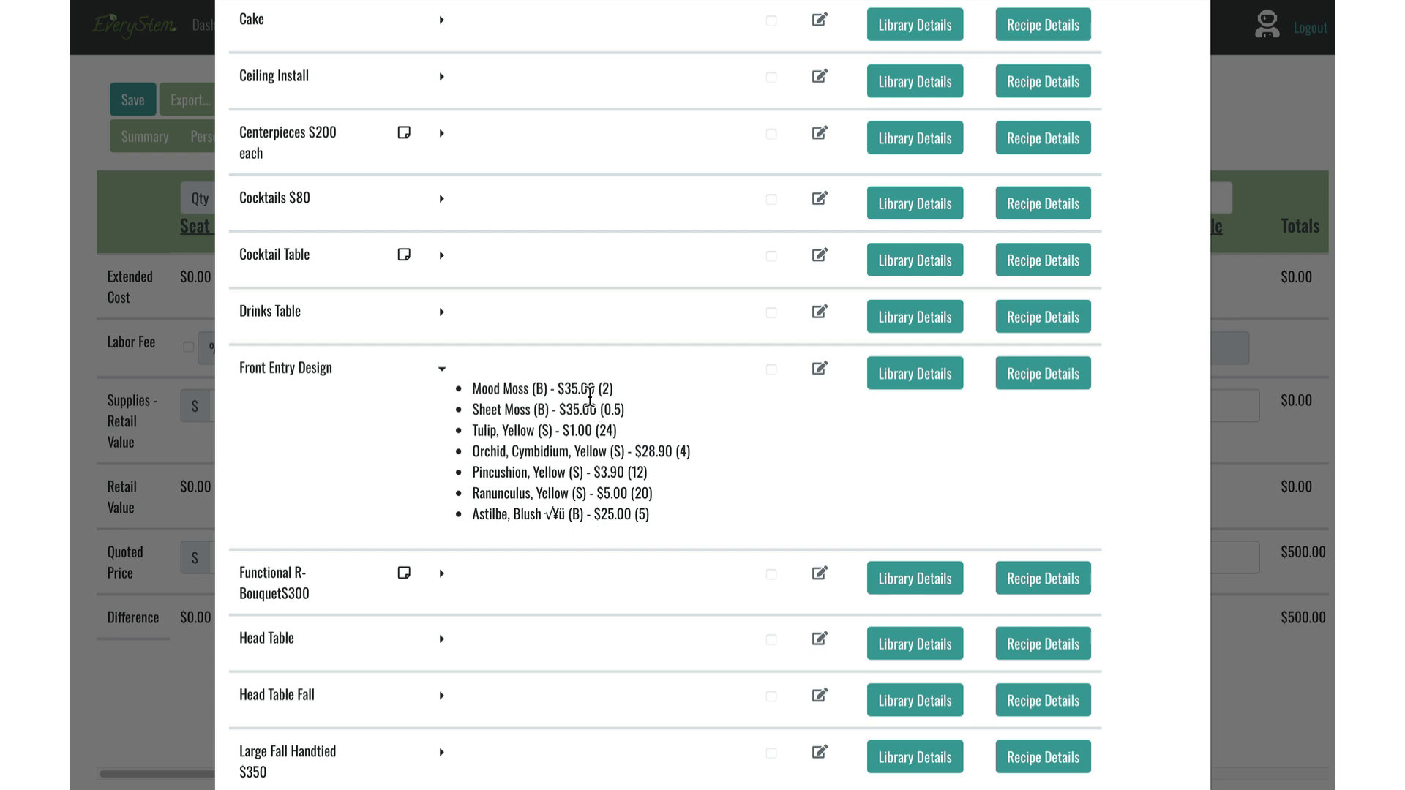
{"action": "left_click", "coordinate": [910, 377]}
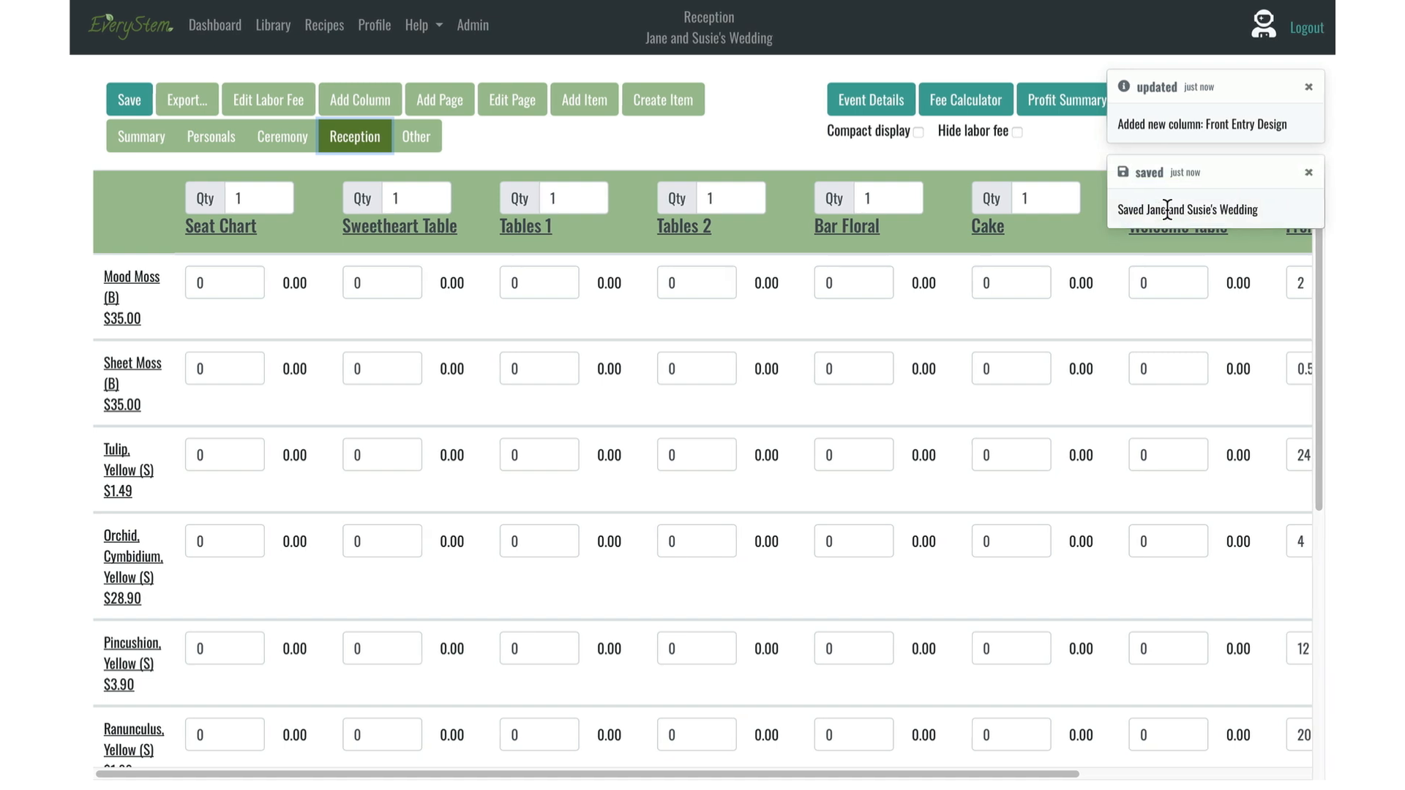
Rename the Reception page's "Front Entry Design" column as "Entry Install" and submit the change.
{"action": "scroll", "coordinate": [1035, 269], "scroll_direction": "right", "scroll_amount": 3}
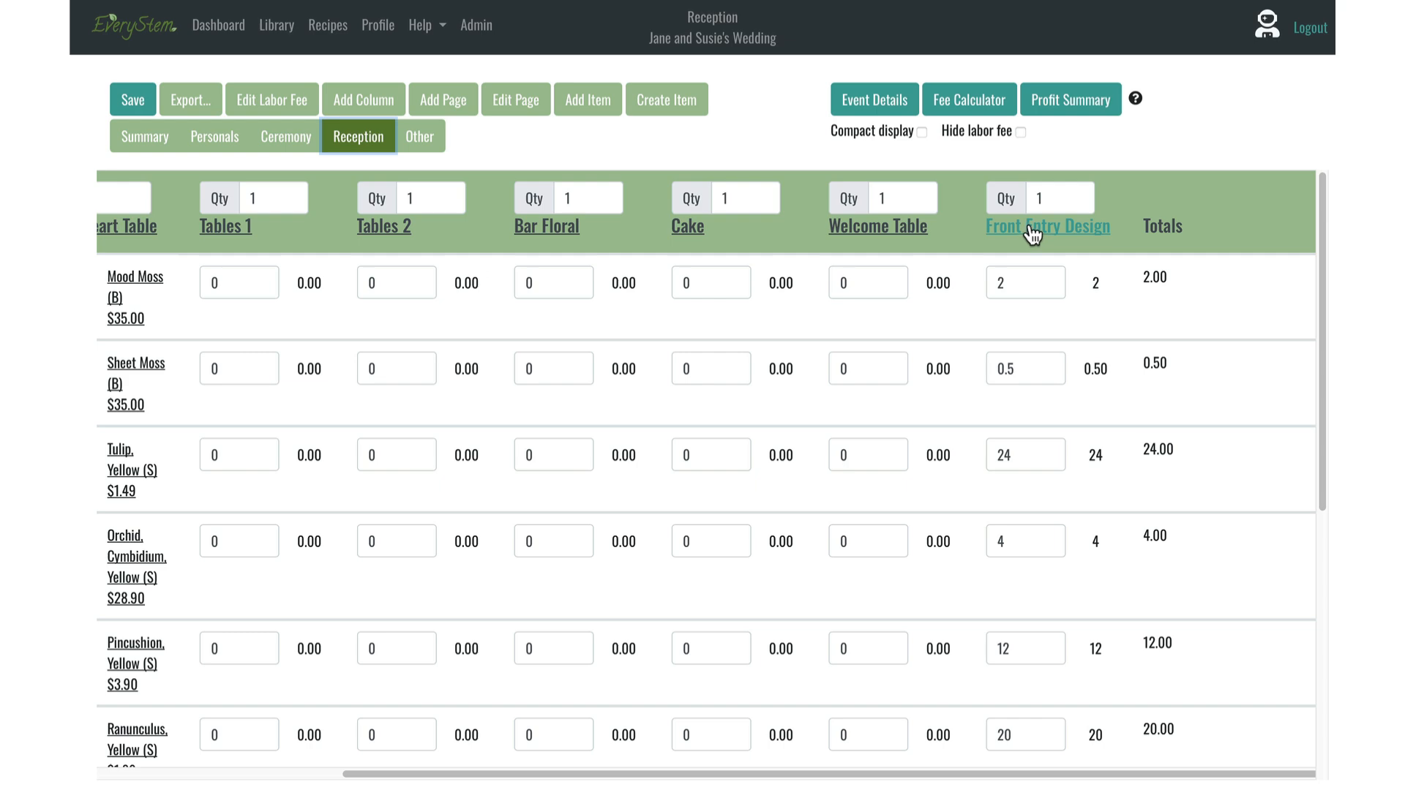
{"action": "left_click", "coordinate": [1034, 232]}
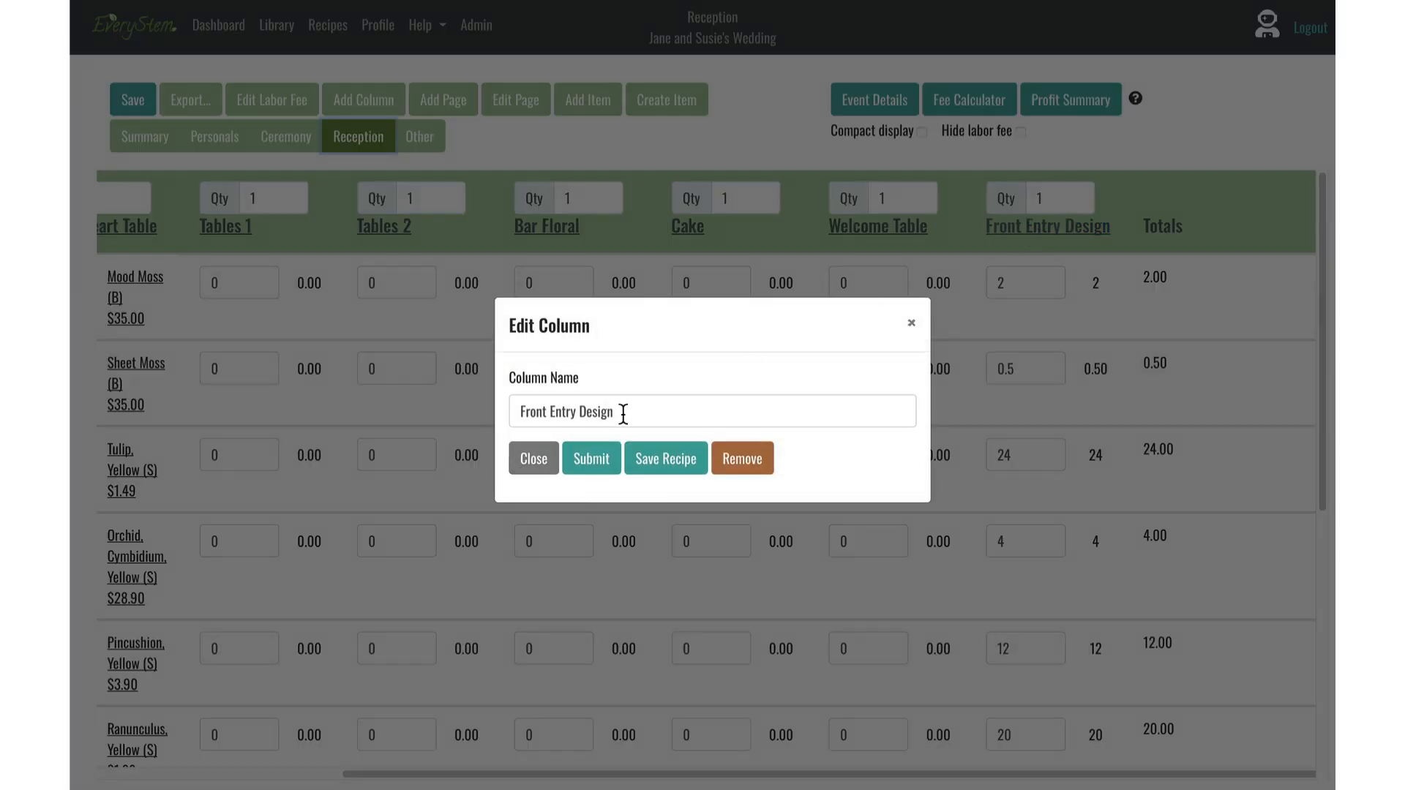
{"action": "left_click_drag", "start_coordinate": [624, 411], "coordinate": [510, 410]}
{"action": "type", "text": "Ent"}
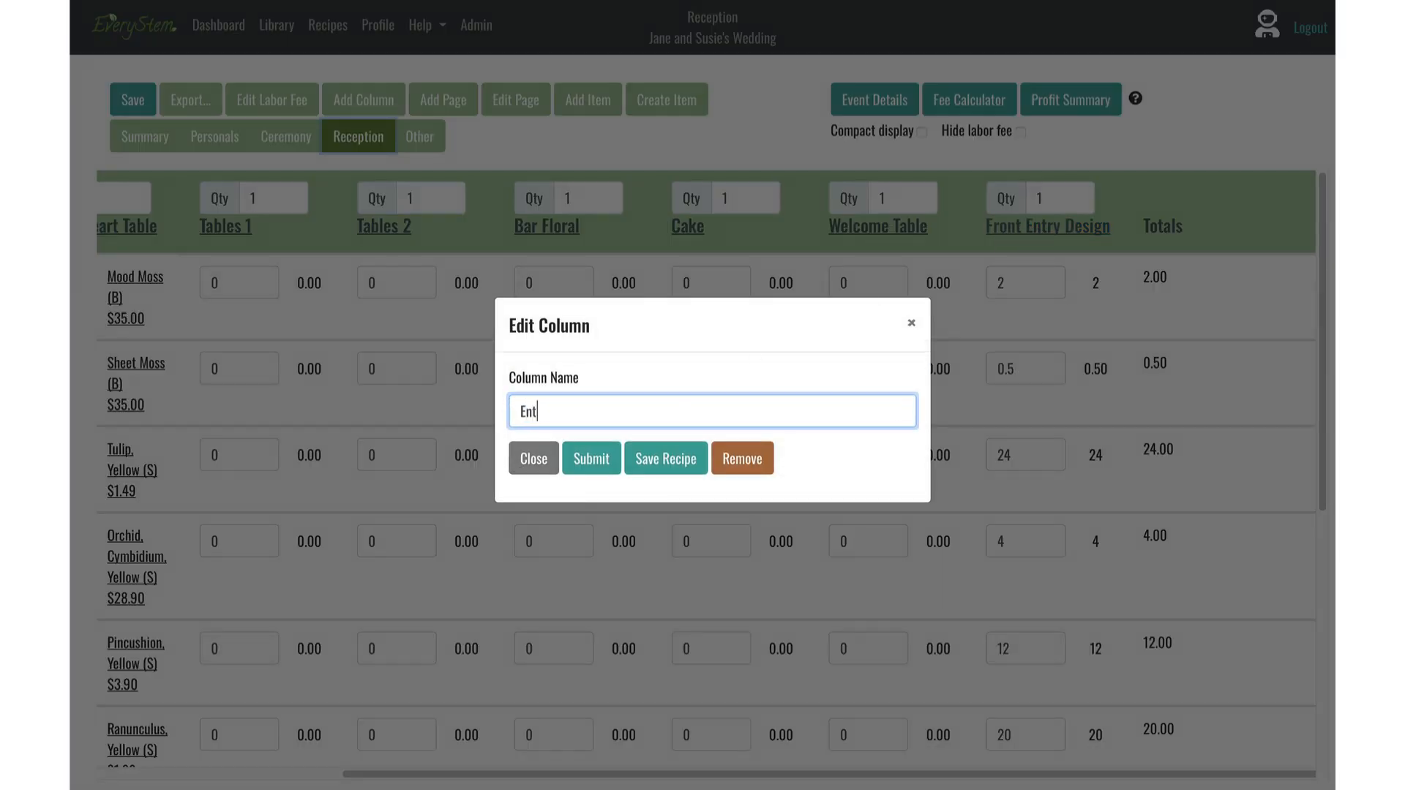
{"action": "type", "text": "ry Install"}
{"action": "left_click", "coordinate": [585, 469]}
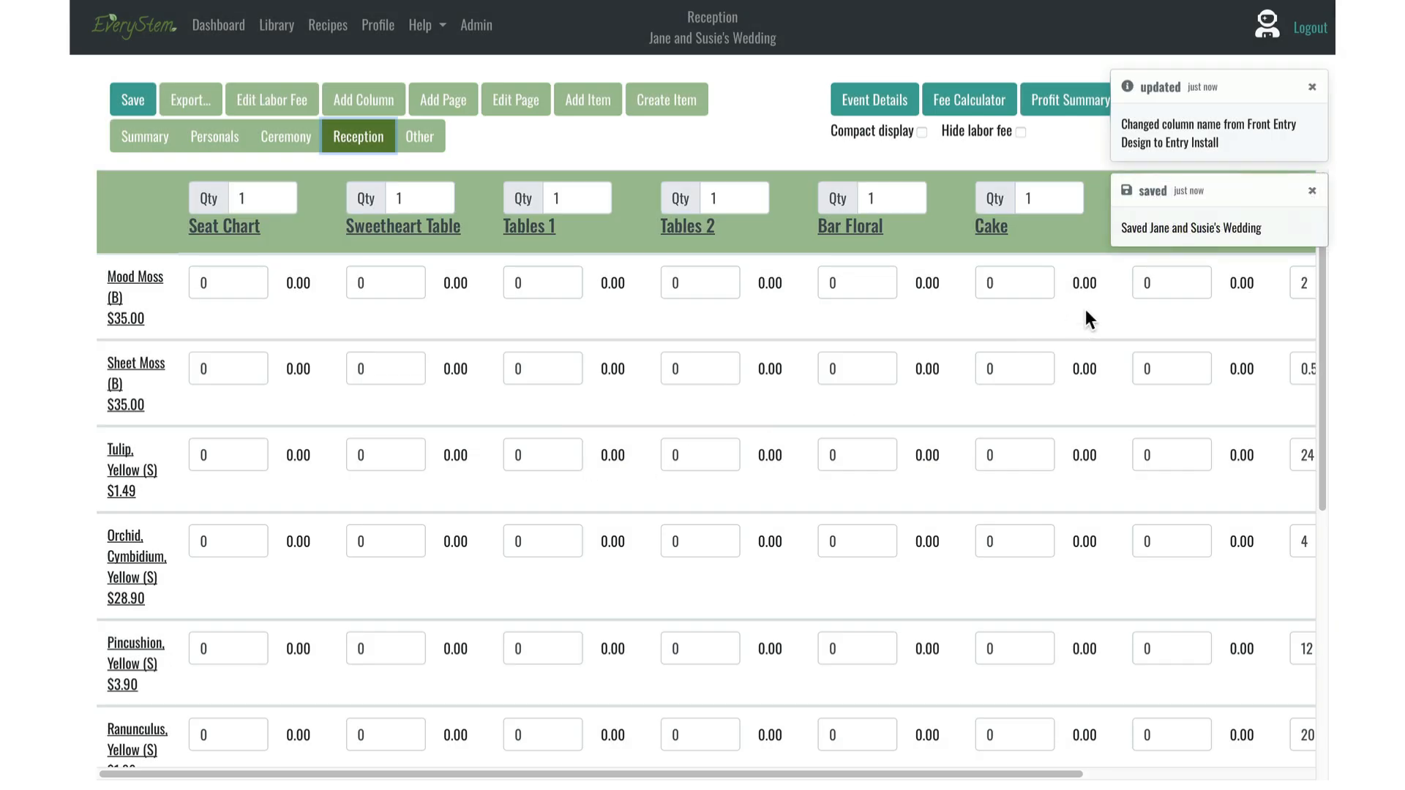
Move the Entry Install column ahead of Seat Chart so it comes first on the Reception page.
{"action": "scroll", "coordinate": [1086, 309], "scroll_direction": "right", "scroll_amount": 4}
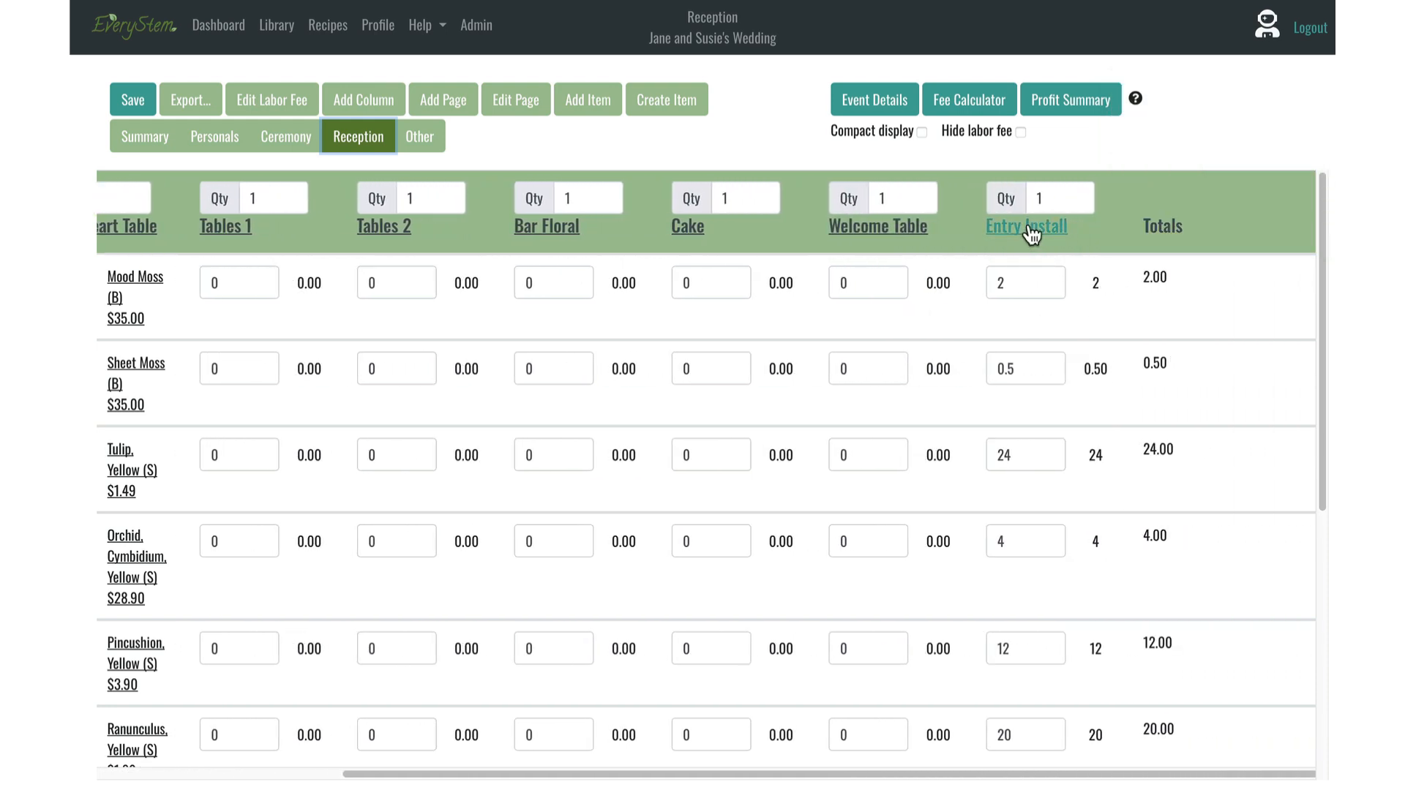
{"action": "left_click_drag", "start_coordinate": [1032, 234], "coordinate": [214, 225]}
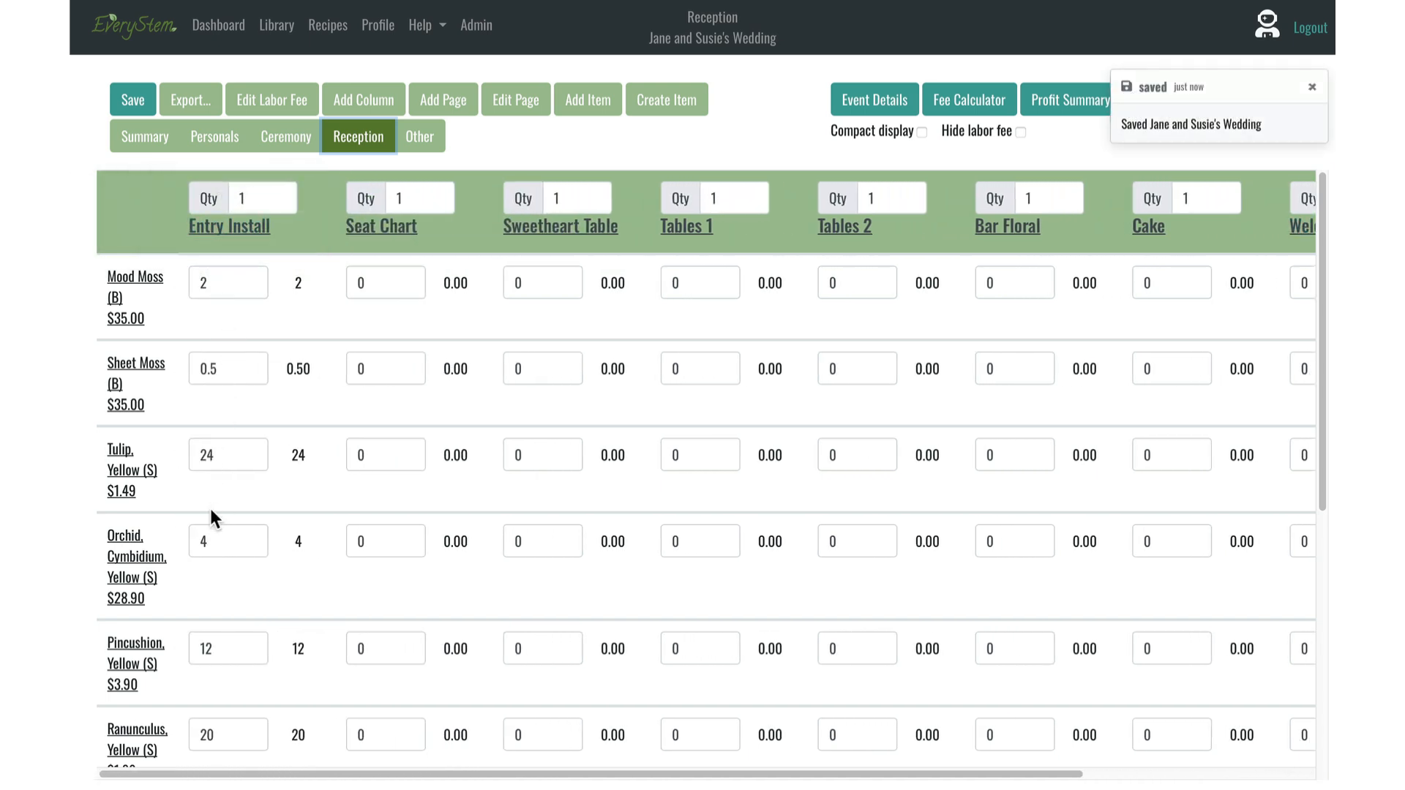
Examine the Entry Install column's item quantities, extended cost, labor fee, retail value and quoted price.
{"action": "scroll", "coordinate": [210, 516], "scroll_direction": "down", "scroll_amount": 6}
{"action": "scroll", "coordinate": [210, 512], "scroll_direction": "up", "scroll_amount": 6}
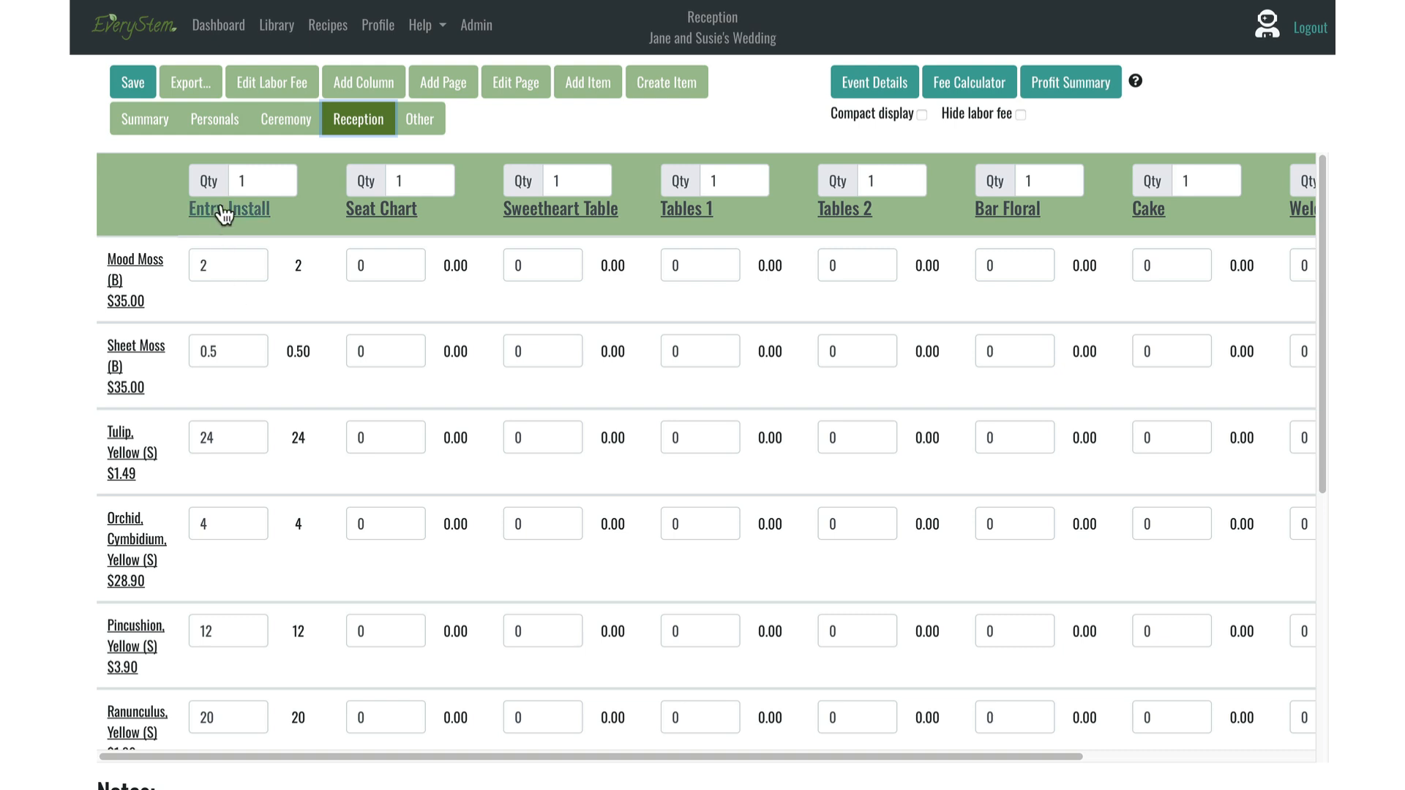
{"action": "mouse_move", "coordinate": [223, 207]}
{"action": "left_mouse_down"}
{"action": "mouse_move", "coordinate": [282, 205]}
{"action": "mouse_move", "coordinate": [224, 205]}
{"action": "left_mouse_up"}
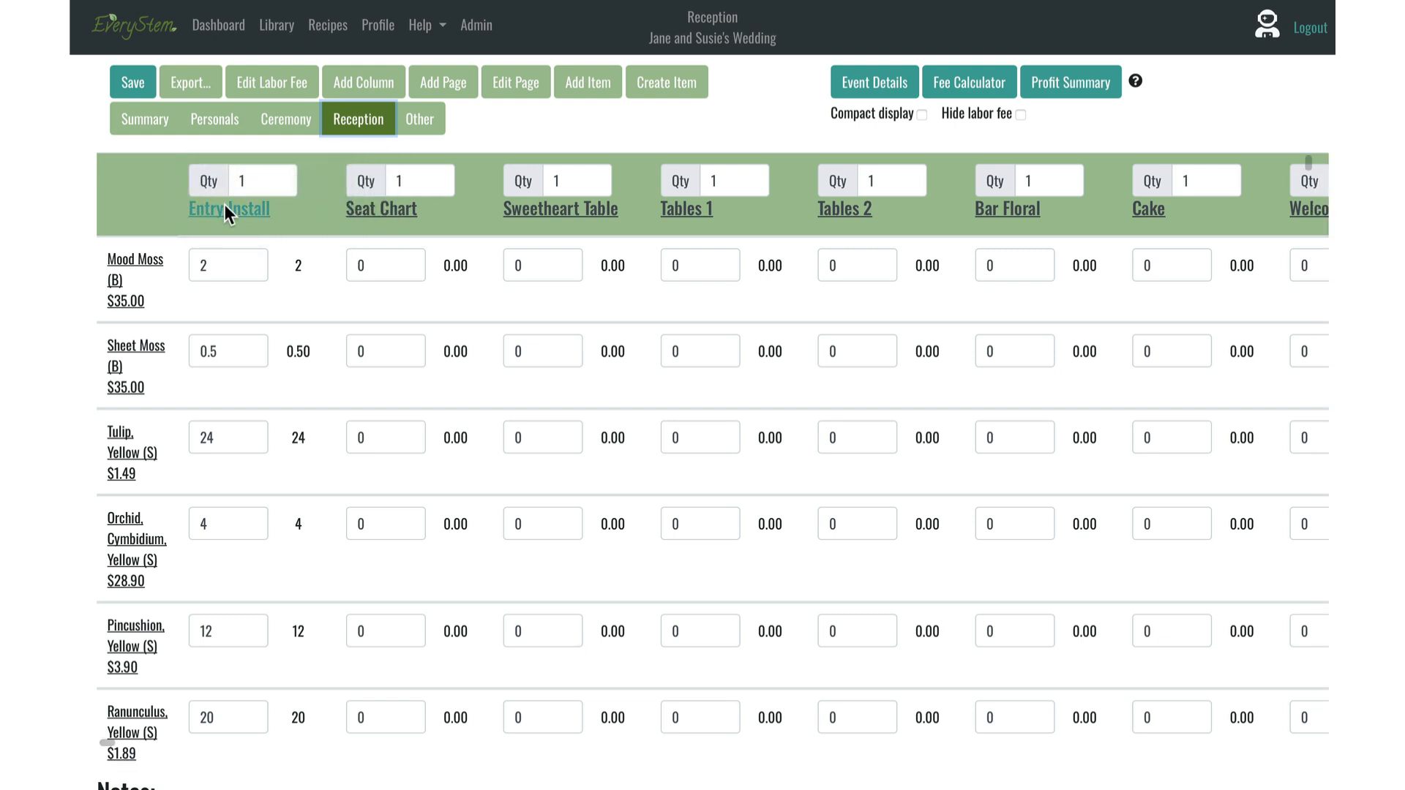
{"action": "scroll", "coordinate": [208, 402], "scroll_direction": "down", "scroll_amount": 5}
{"action": "scroll", "coordinate": [208, 402], "scroll_direction": "down", "scroll_amount": 1}
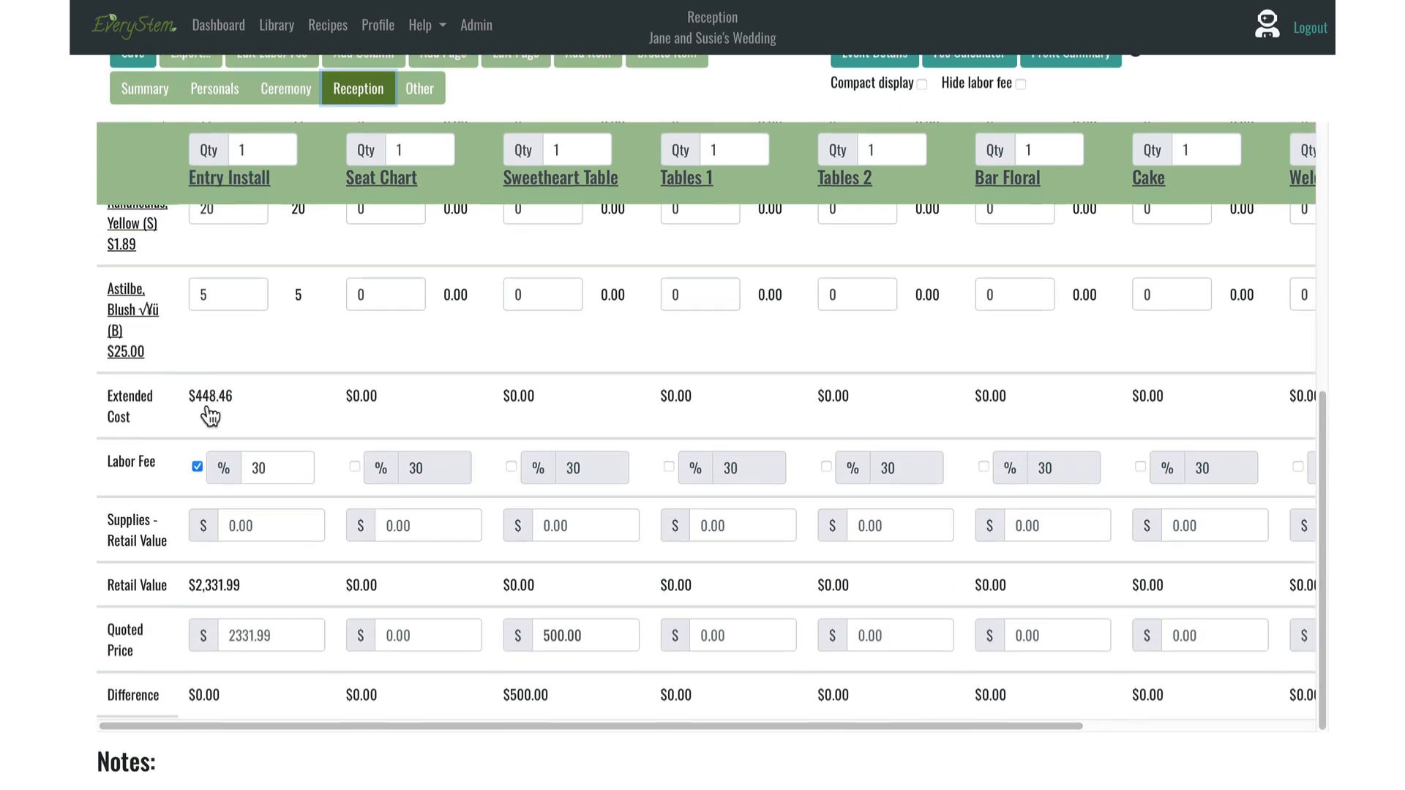
{"action": "left_click", "coordinate": [240, 617]}
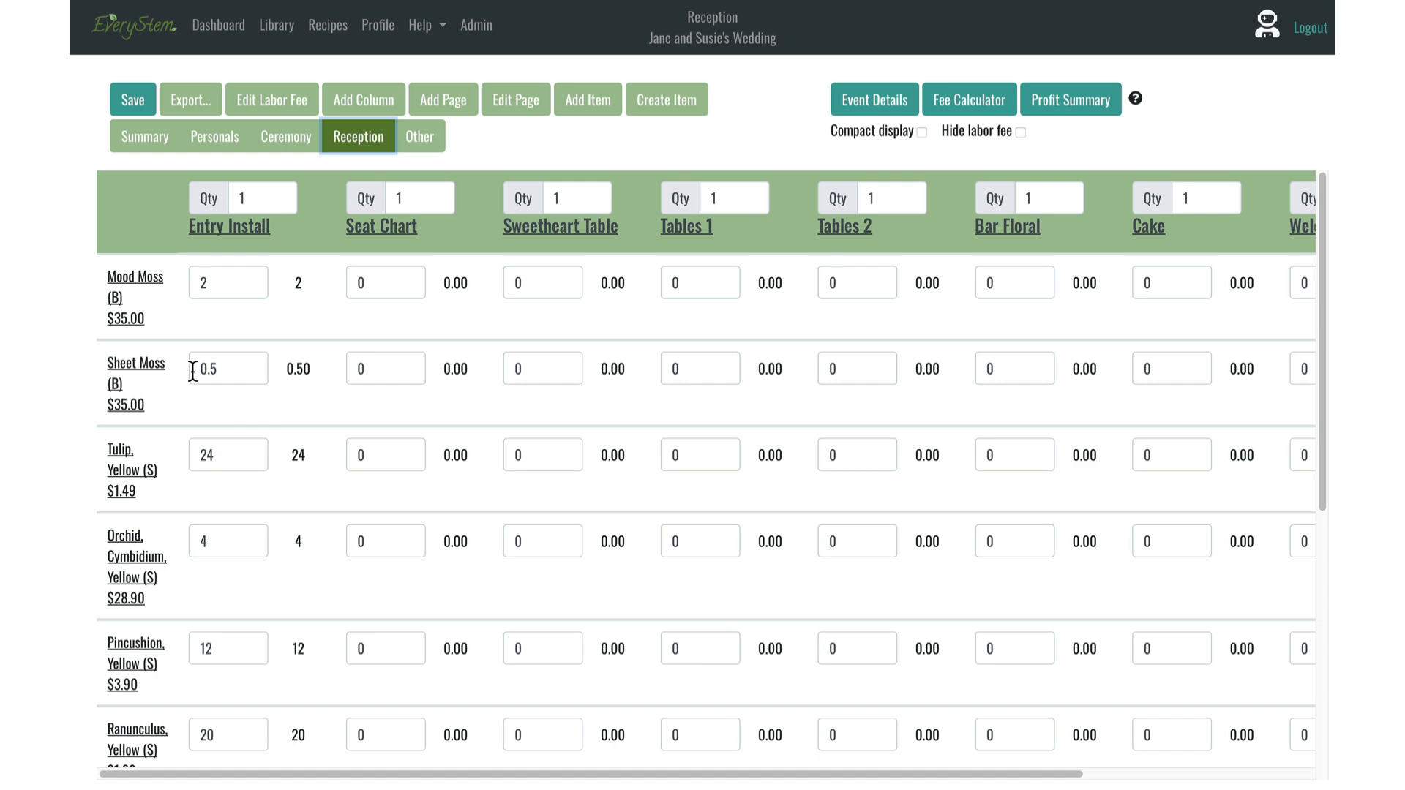
View the recipes available for adding a column to the Reception page and close the list without adding one.
{"action": "left_click", "coordinate": [365, 103]}
{"action": "left_click", "coordinate": [595, 468]}
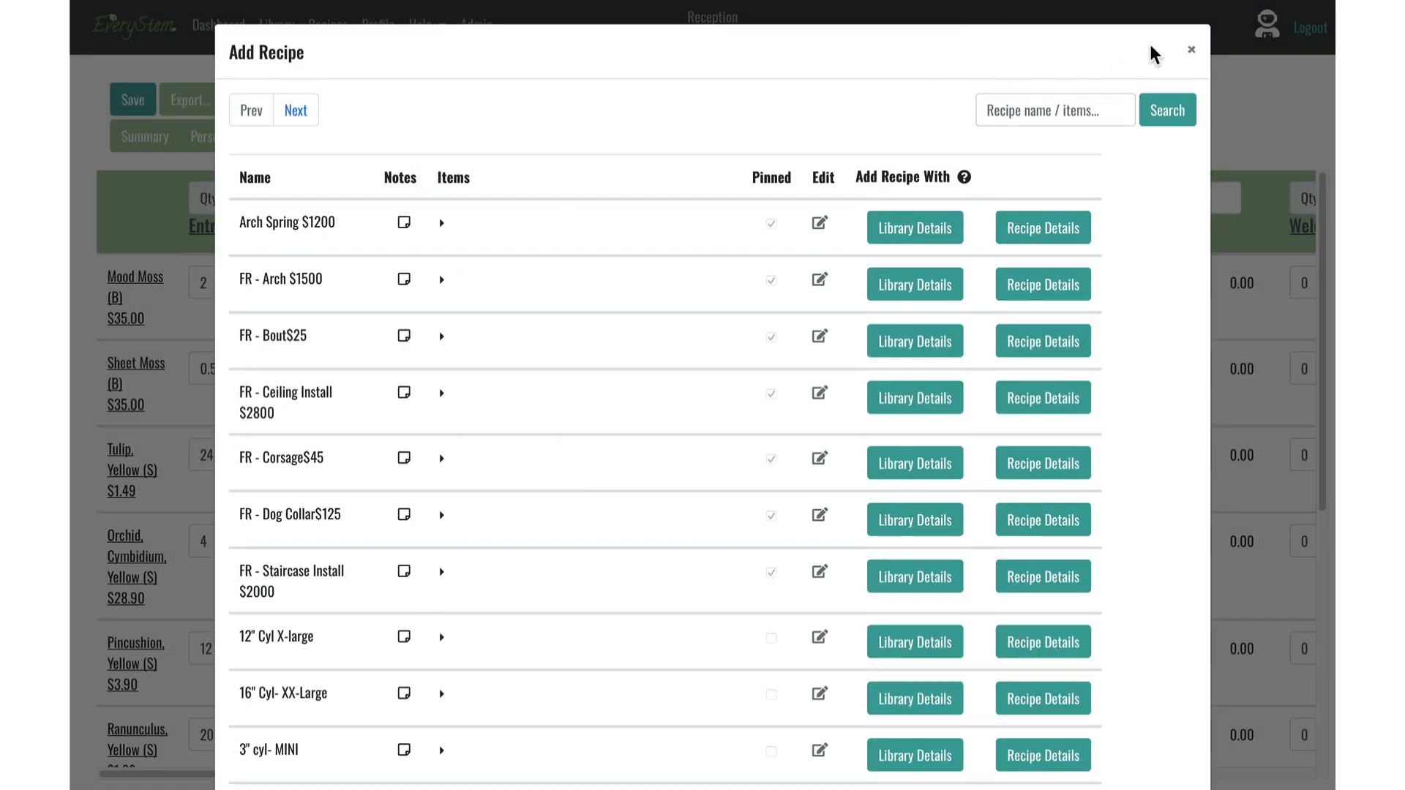
{"action": "left_click", "coordinate": [1191, 51]}
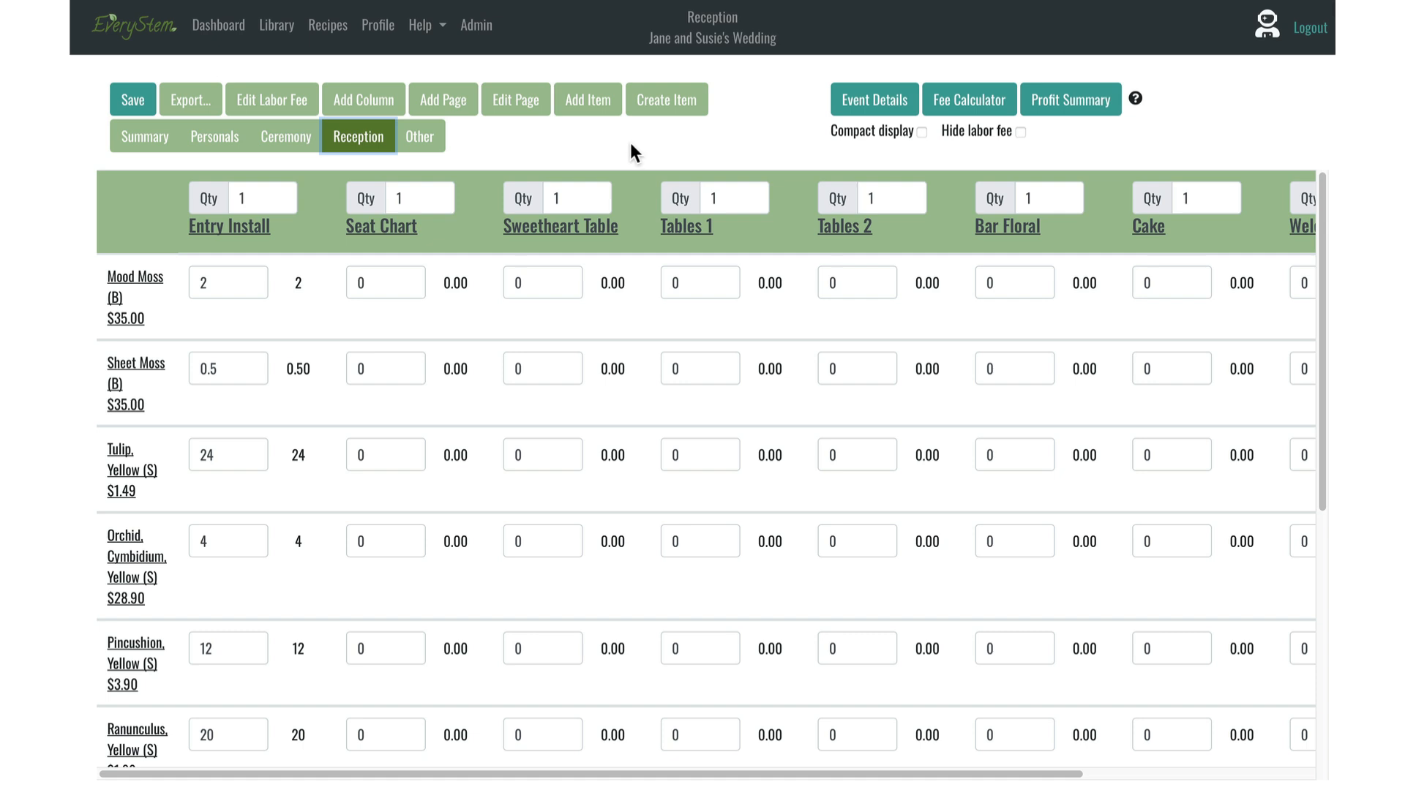
Review the event's Profit Summary, checking the profit margin on flowers and the cost figures, and close it.
{"action": "left_click", "coordinate": [1048, 109]}
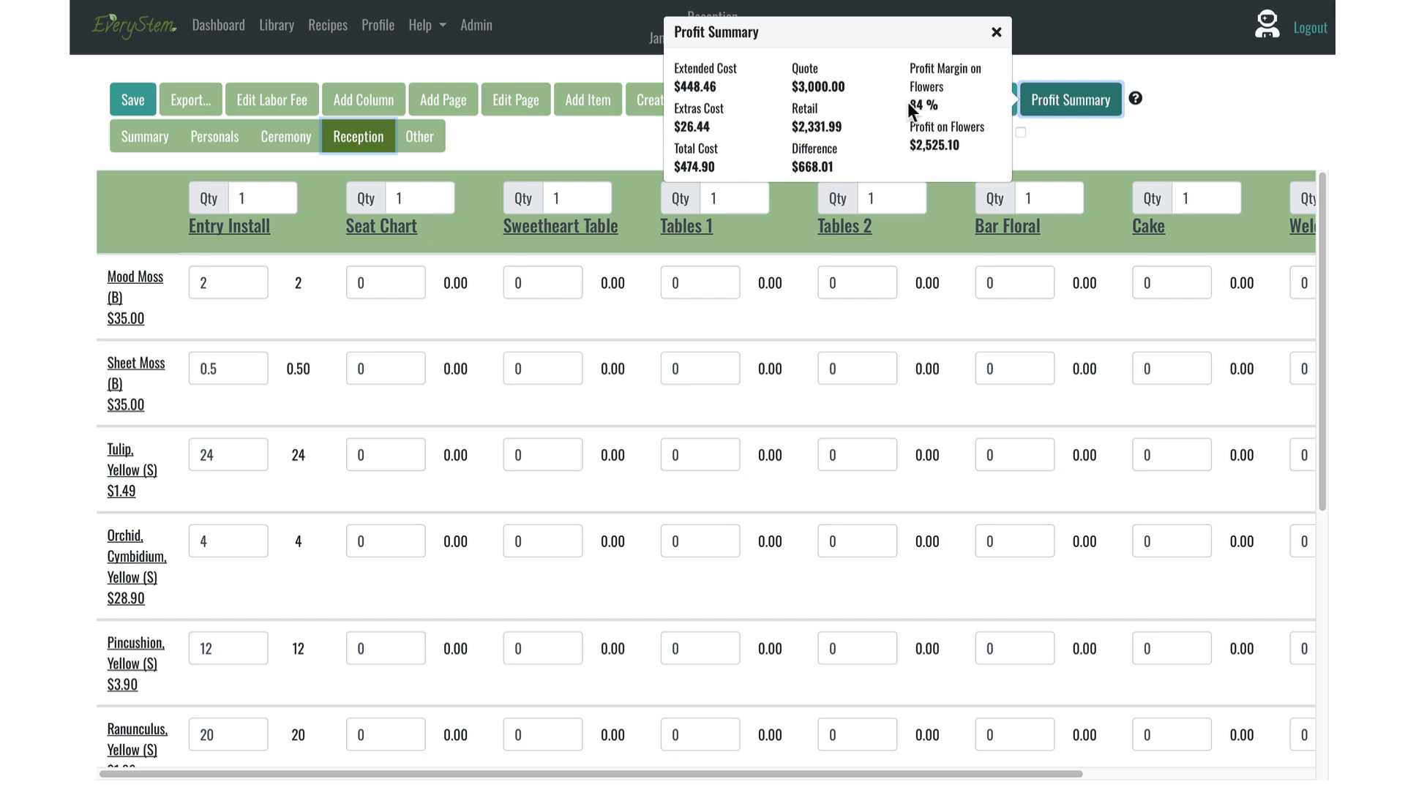
{"action": "left_click_drag", "start_coordinate": [908, 107], "coordinate": [944, 108]}
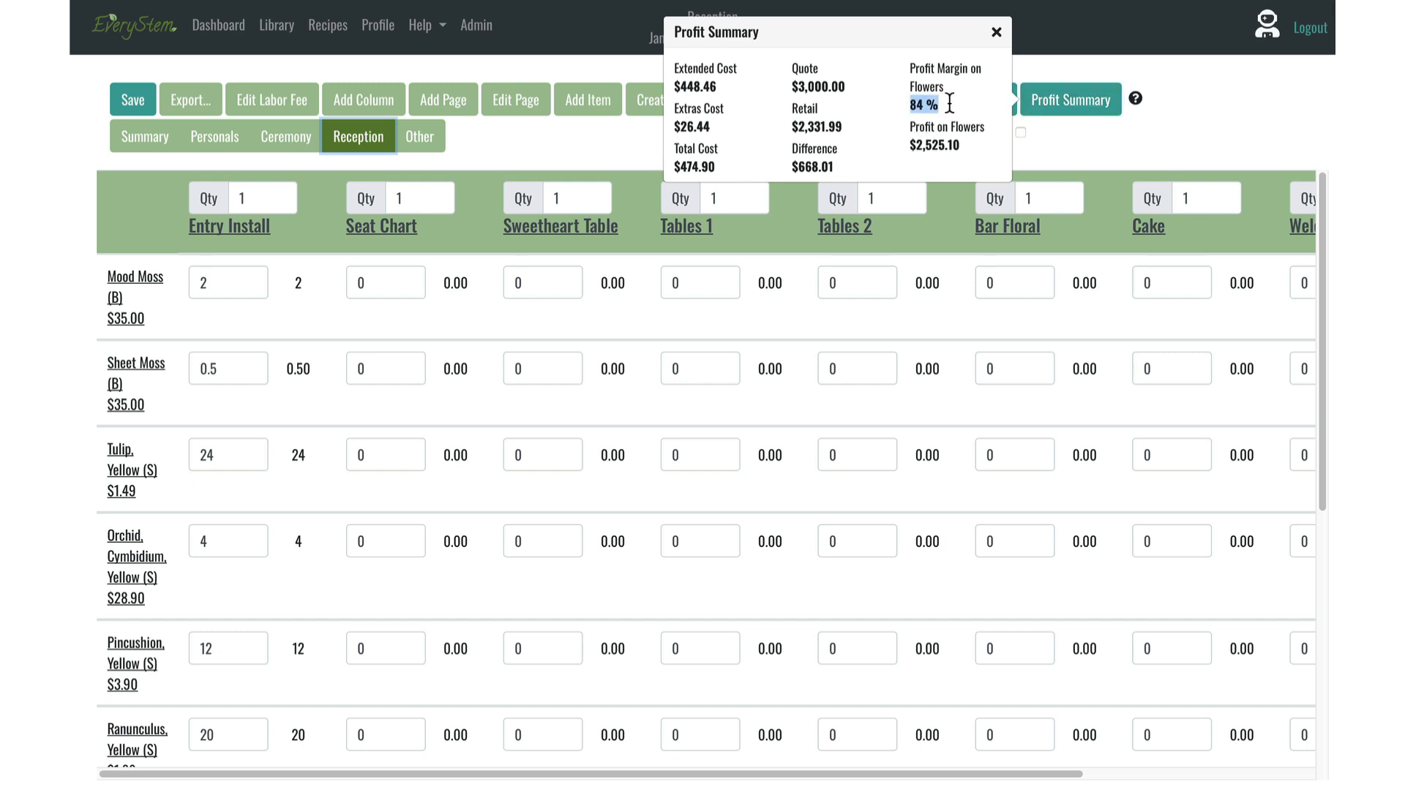
{"action": "left_click", "coordinate": [887, 118]}
{"action": "left_click_drag", "start_coordinate": [671, 136], "coordinate": [736, 166]}
{"action": "left_click", "coordinate": [732, 139]}
{"action": "left_click", "coordinate": [1167, 104]}
{"action": "left_click", "coordinate": [996, 32]}
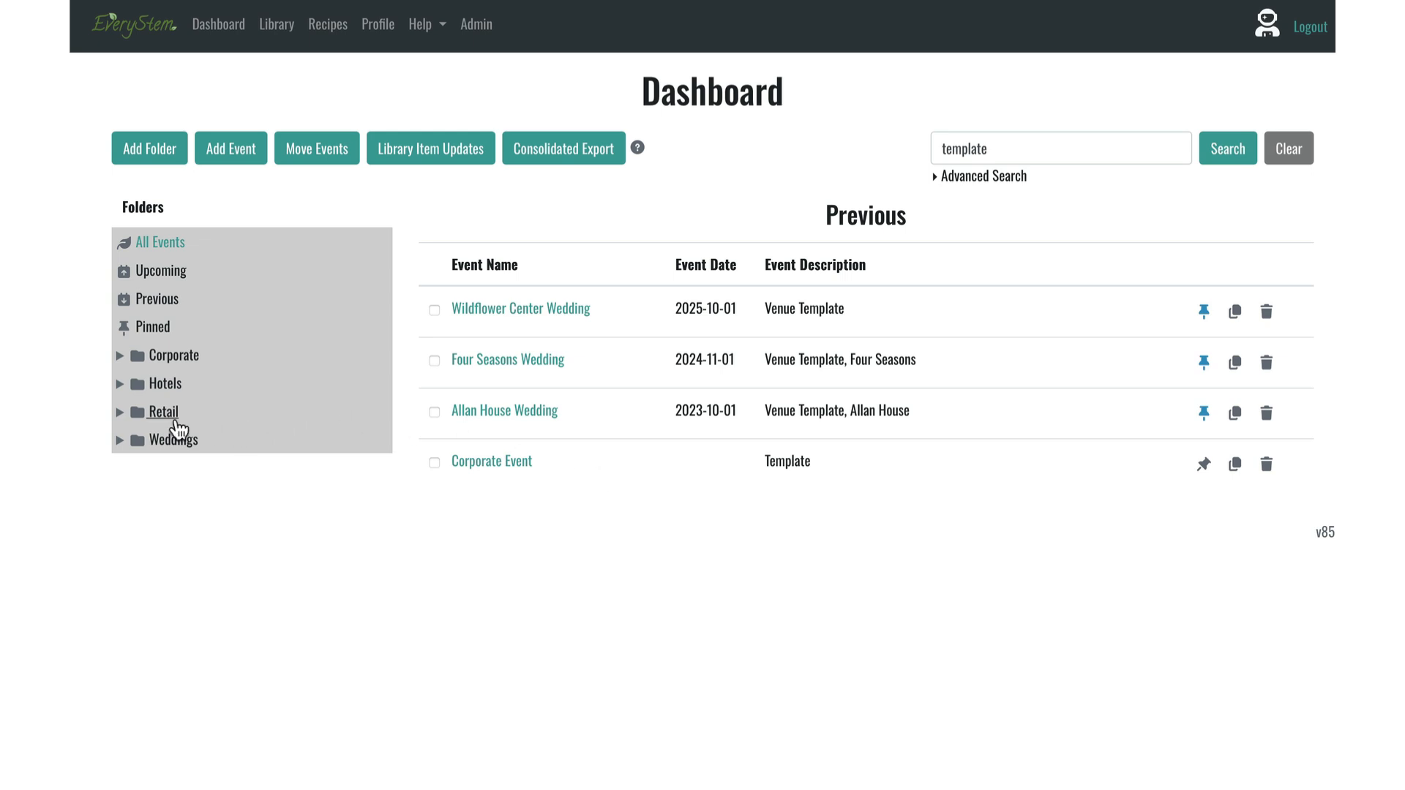
Open the Valentine's Day folder inside Retail on the Dashboard and expand both folders.
{"action": "left_click", "coordinate": [164, 412]}
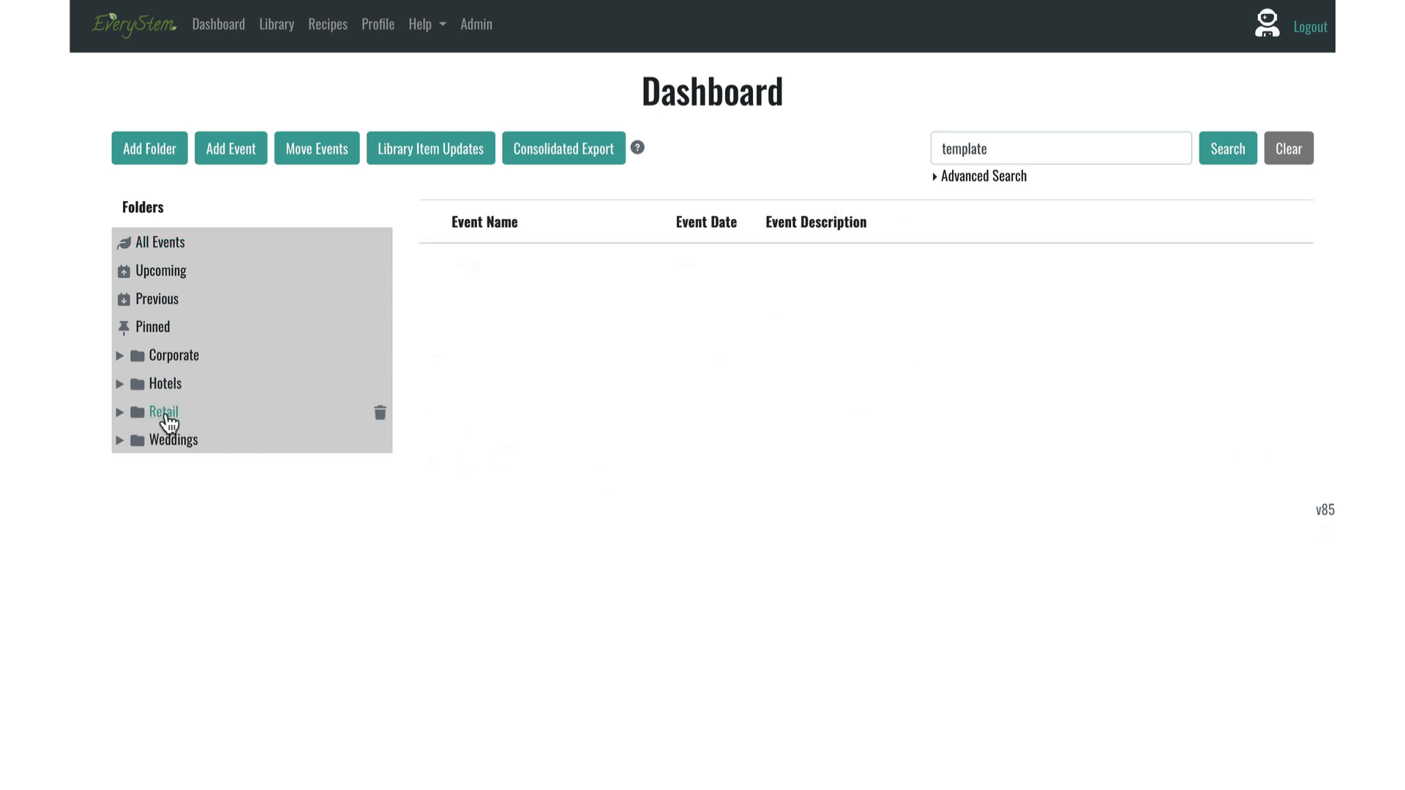
{"action": "left_click", "coordinate": [120, 414]}
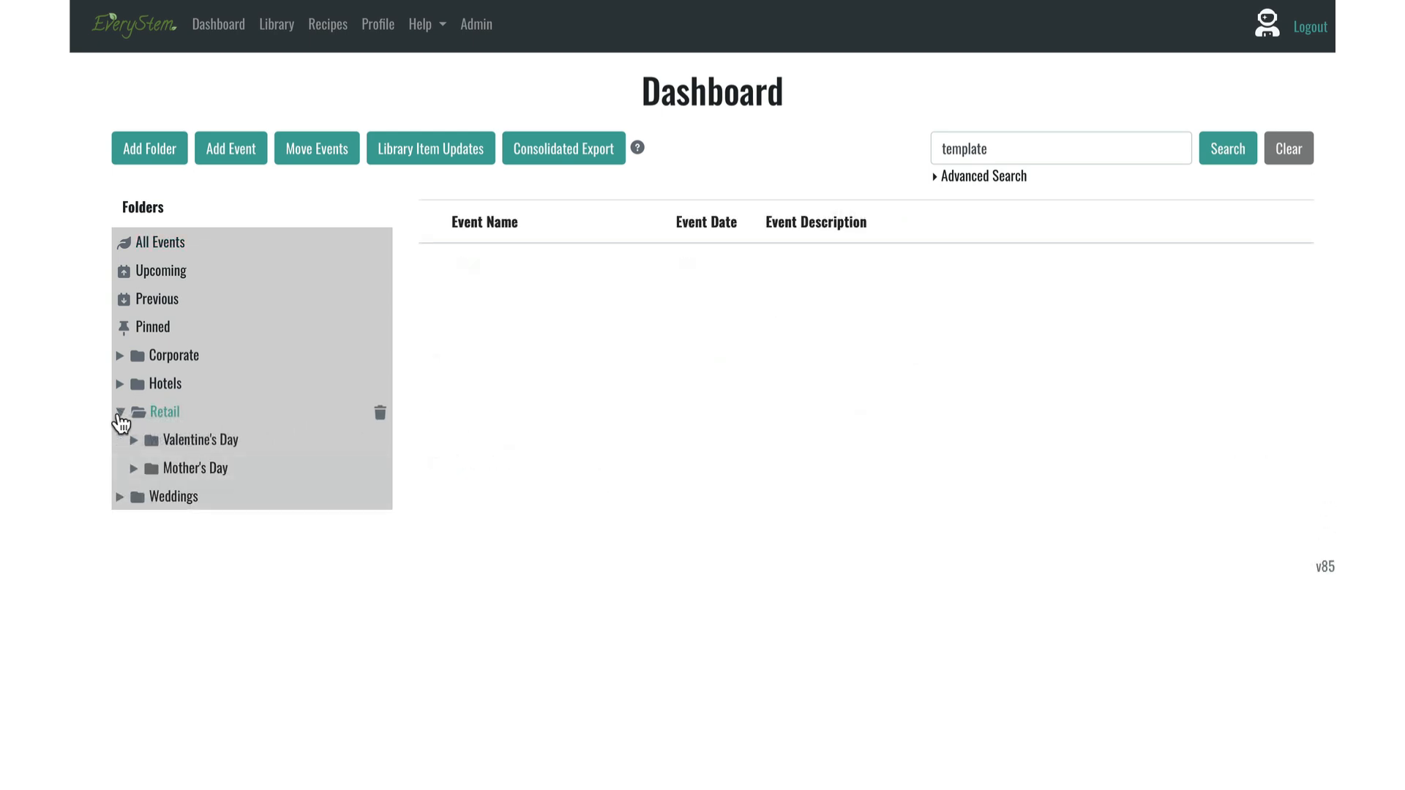
{"action": "left_click", "coordinate": [182, 441]}
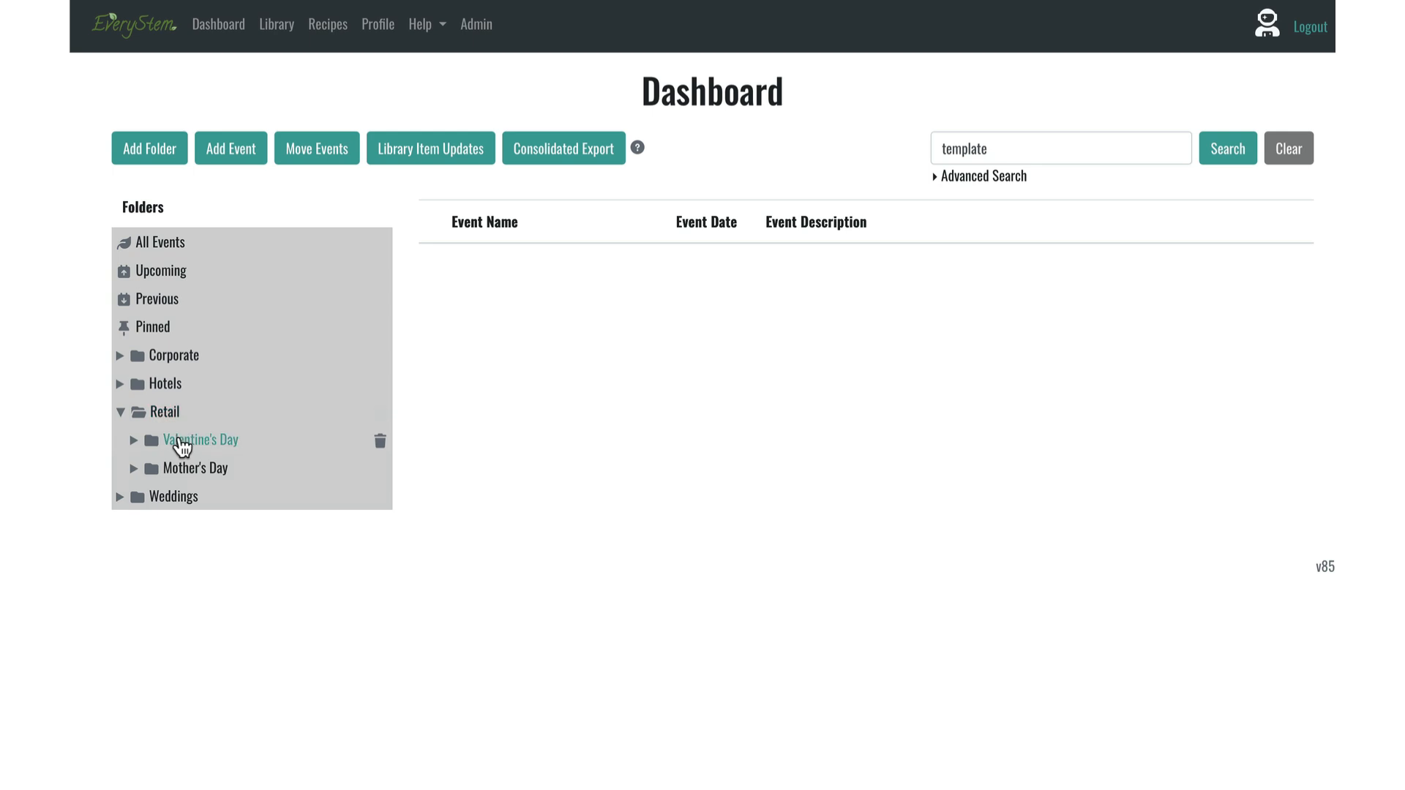
{"action": "left_click", "coordinate": [135, 440]}
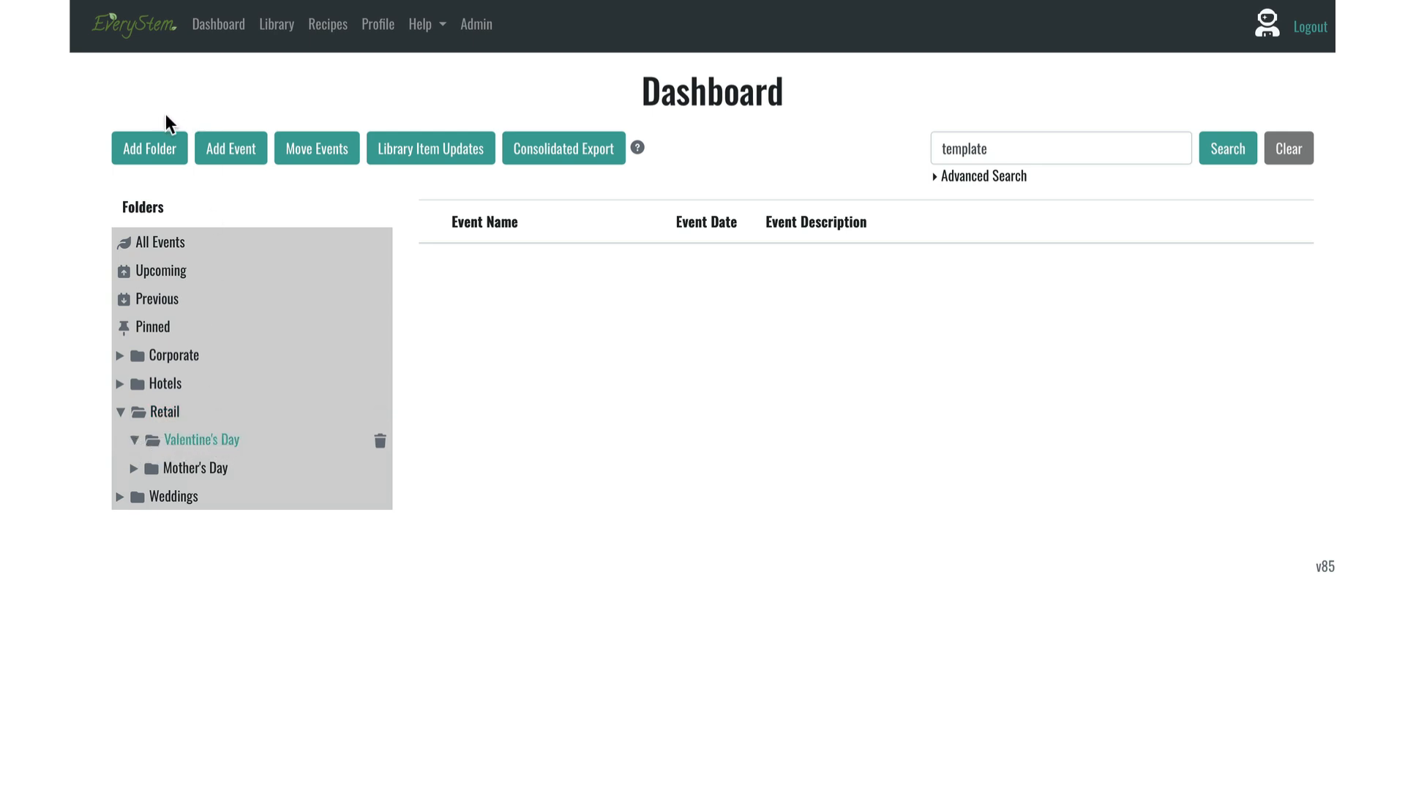
{"action": "left_click", "coordinate": [233, 148]}
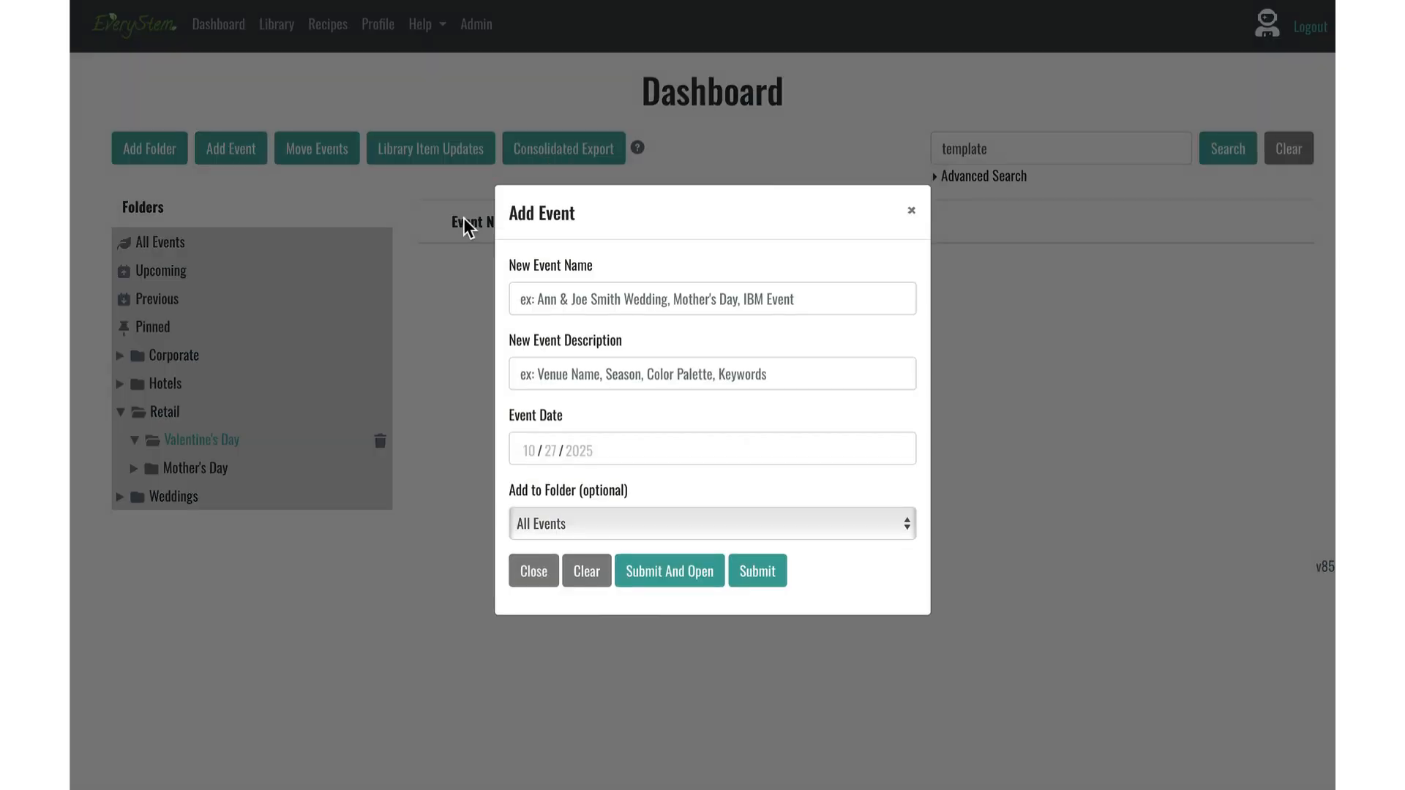
{"action": "left_click", "coordinate": [553, 292]}
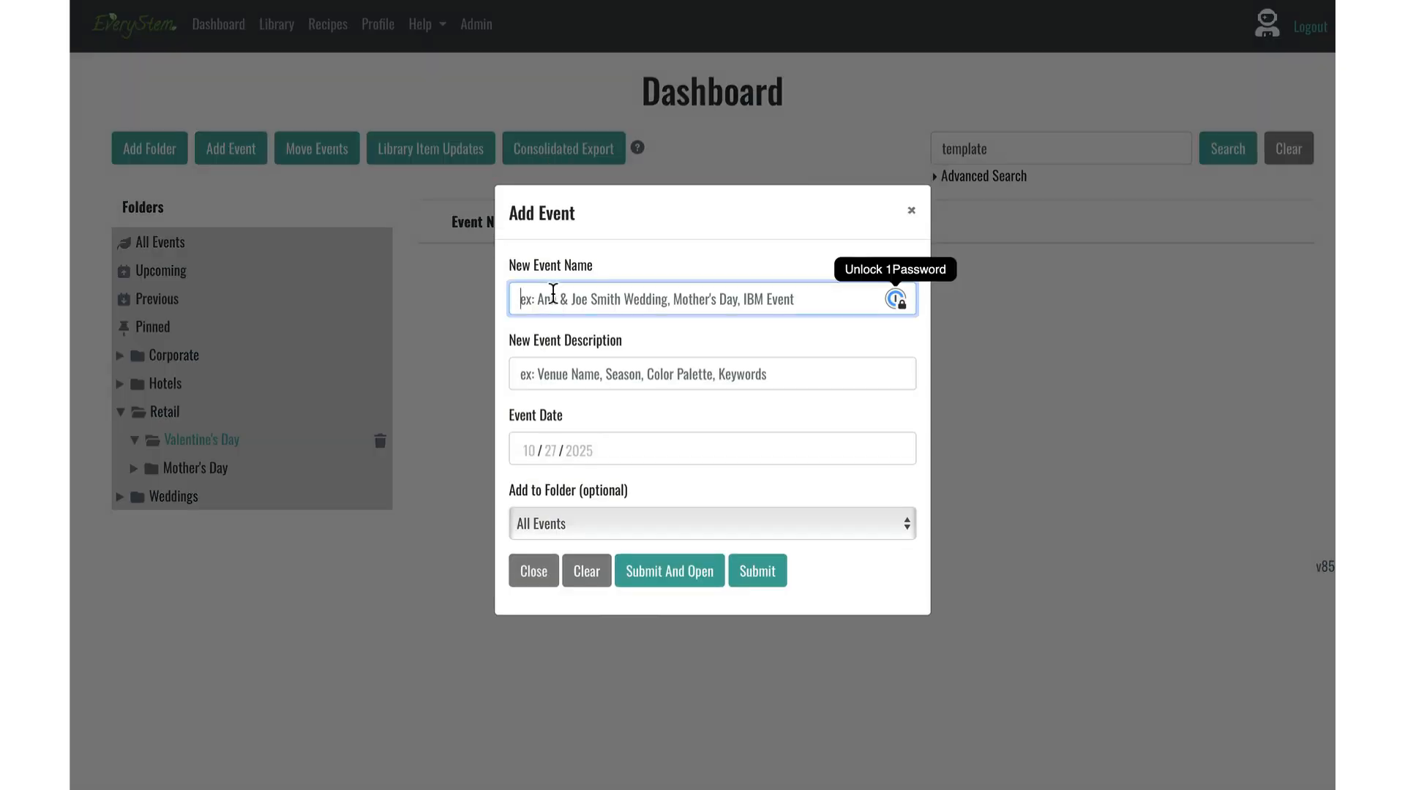
{"action": "type", "text": "Valentine"}
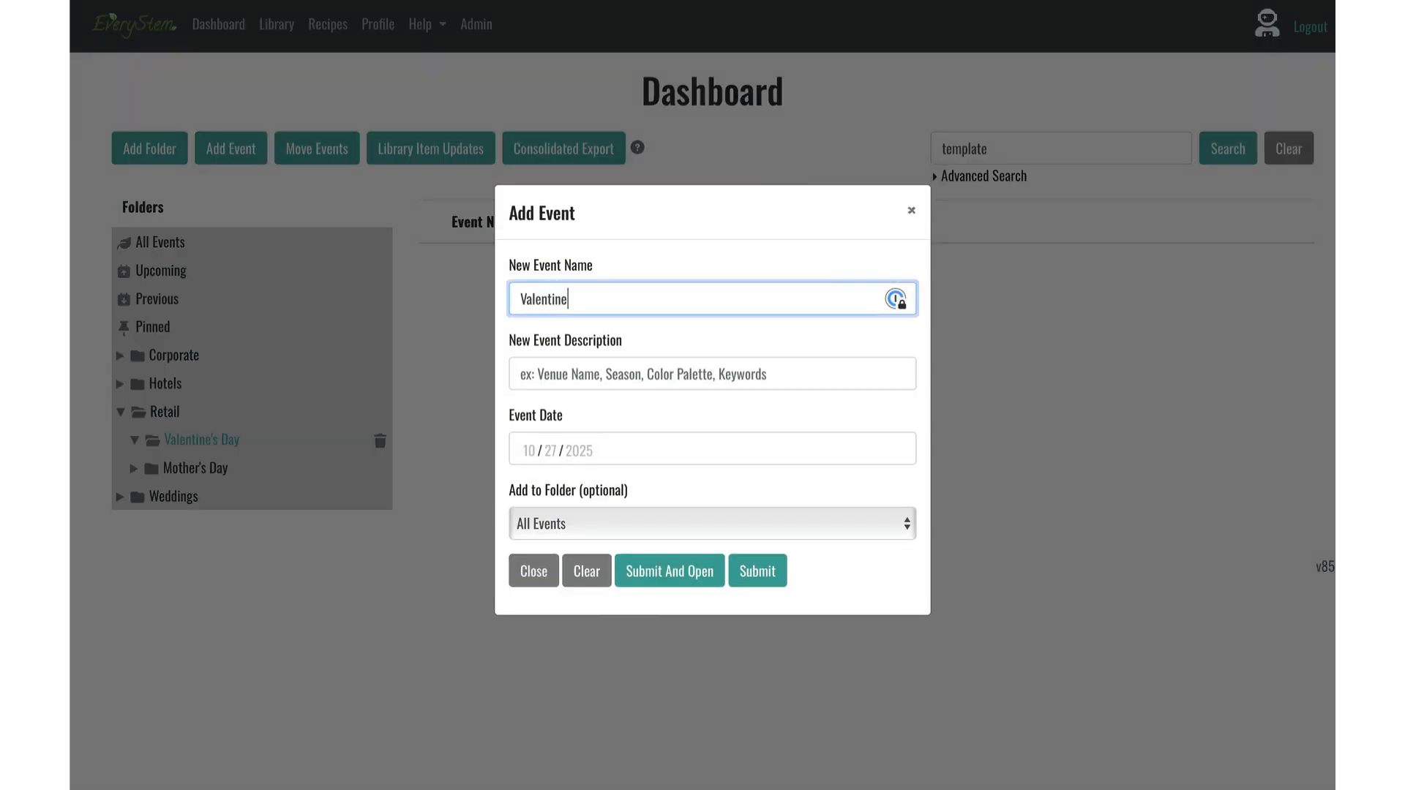
{"action": "type", "text": "'s Day Template"}
{"action": "left_click", "coordinate": [911, 211]}
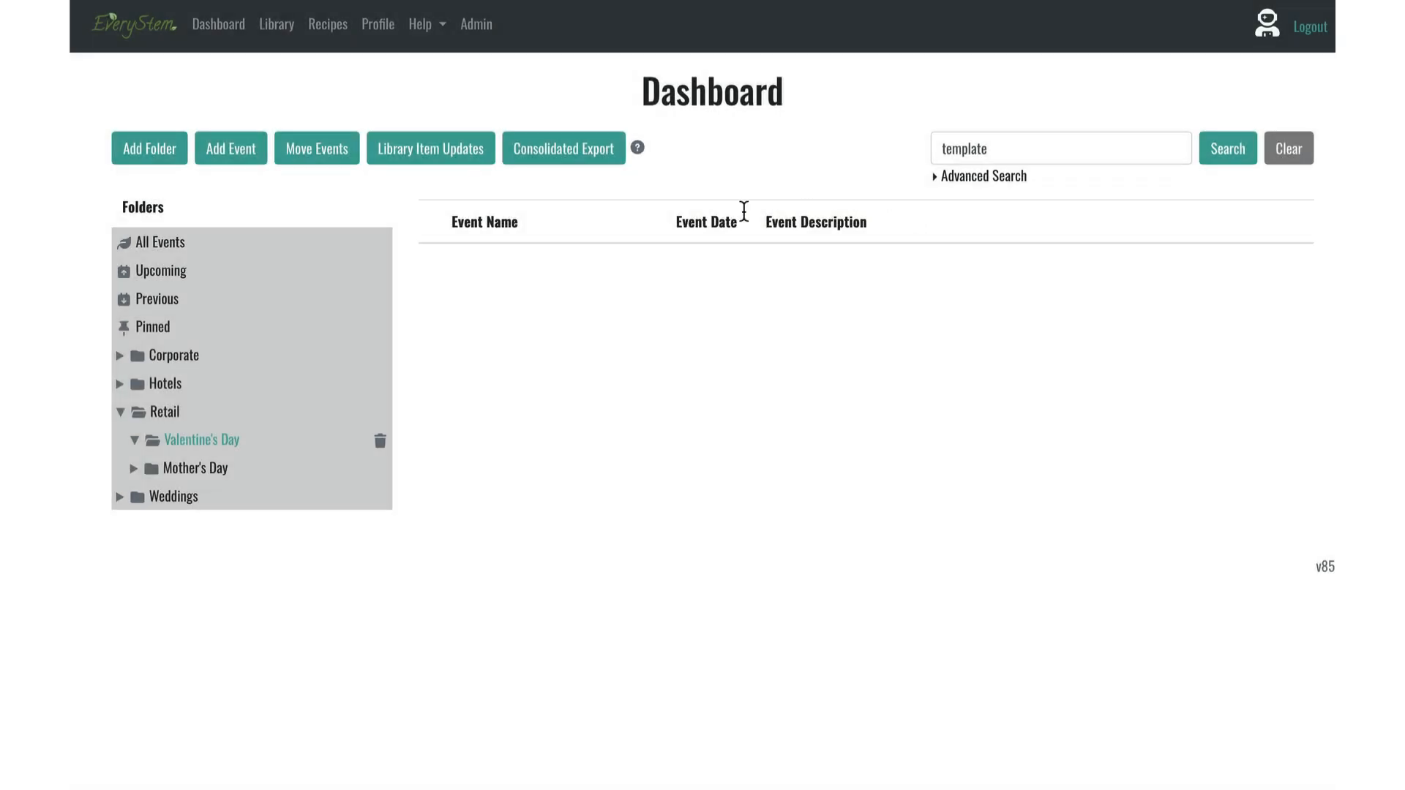
Show the events in the Venue Templates folder under Weddings and bring up the help options.
{"action": "left_click", "coordinate": [186, 504]}
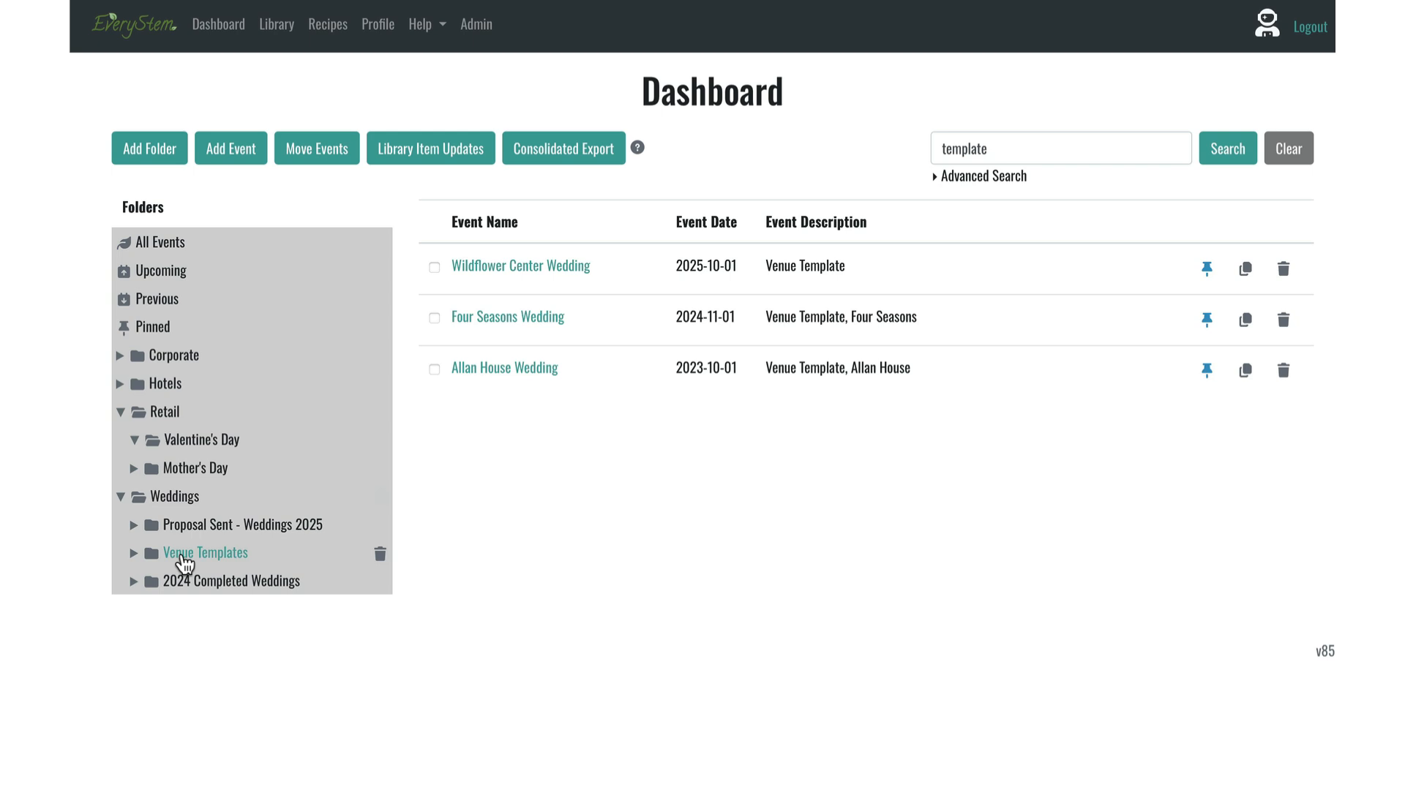
{"action": "left_click", "coordinate": [418, 31]}
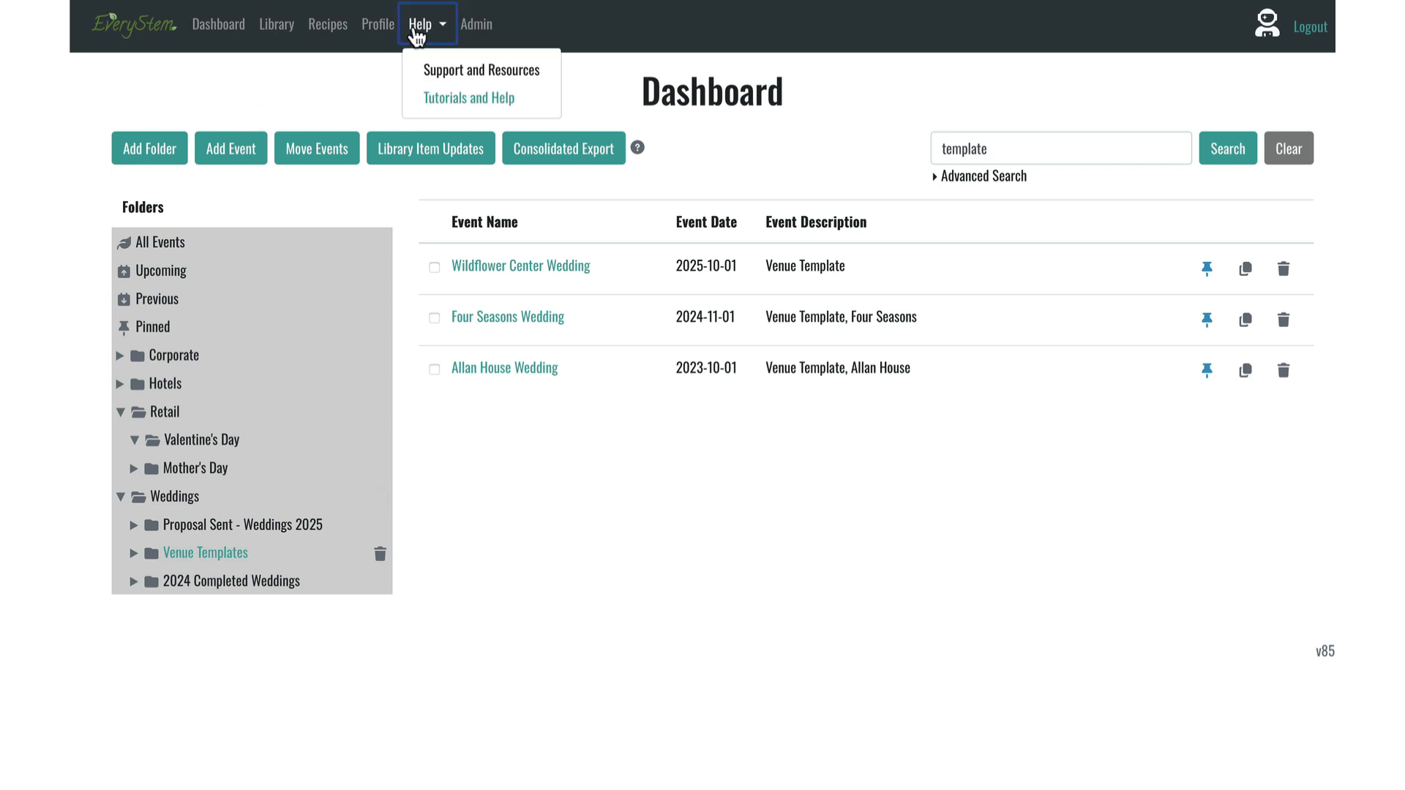